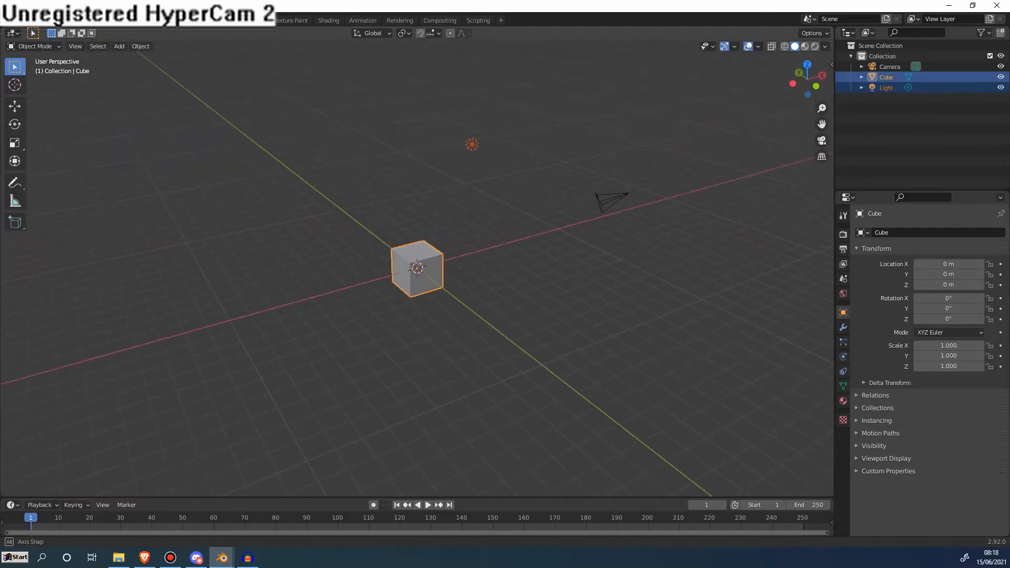
- Delete the default light from the scene
left_click_drag(446, 131, 490, 177)
key("x")
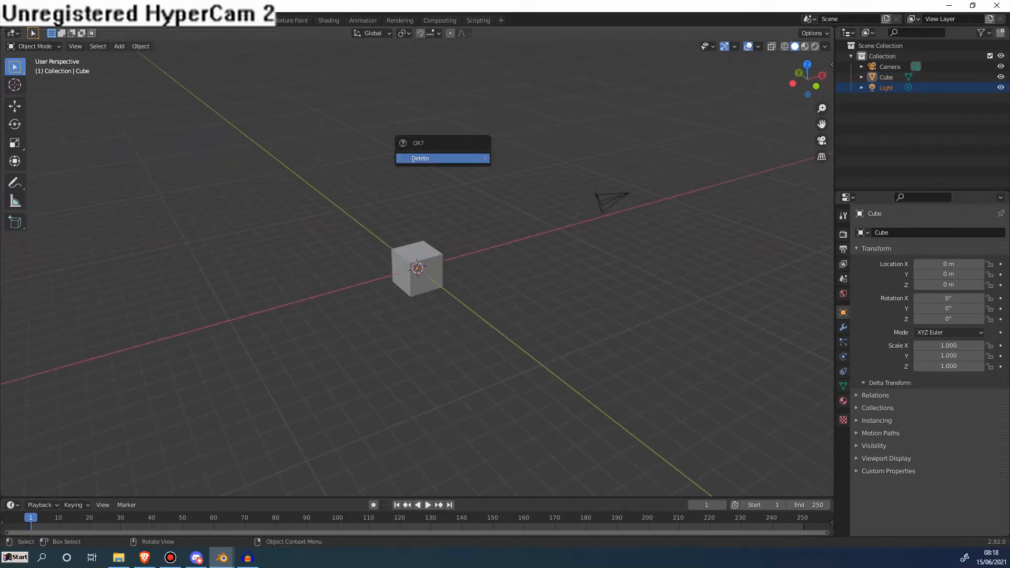
left_click(444, 156)
- Delete the default cube so that only the camera is left in the scene
scroll(474, 315, "up", 3)
middle_click_drag(474, 316, 499, 310)
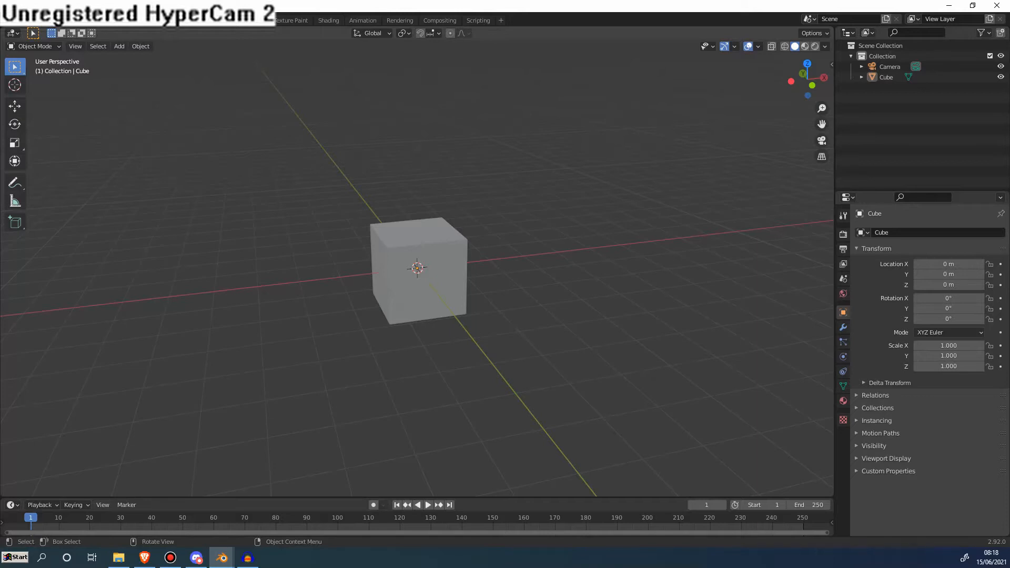
middle_click_drag(463, 284, 508, 263)
left_click(412, 284)
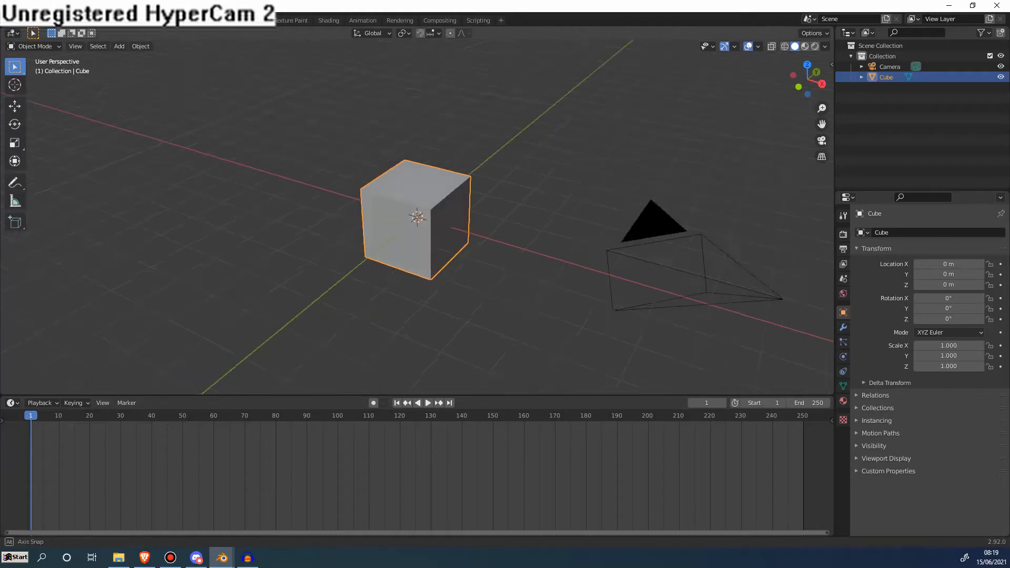
mouse_move(421, 226)
middle_mouse_down()
mouse_move(392, 237)
mouse_move(434, 221)
middle_mouse_up()
scroll(439, 225, "down", 2)
key("x")
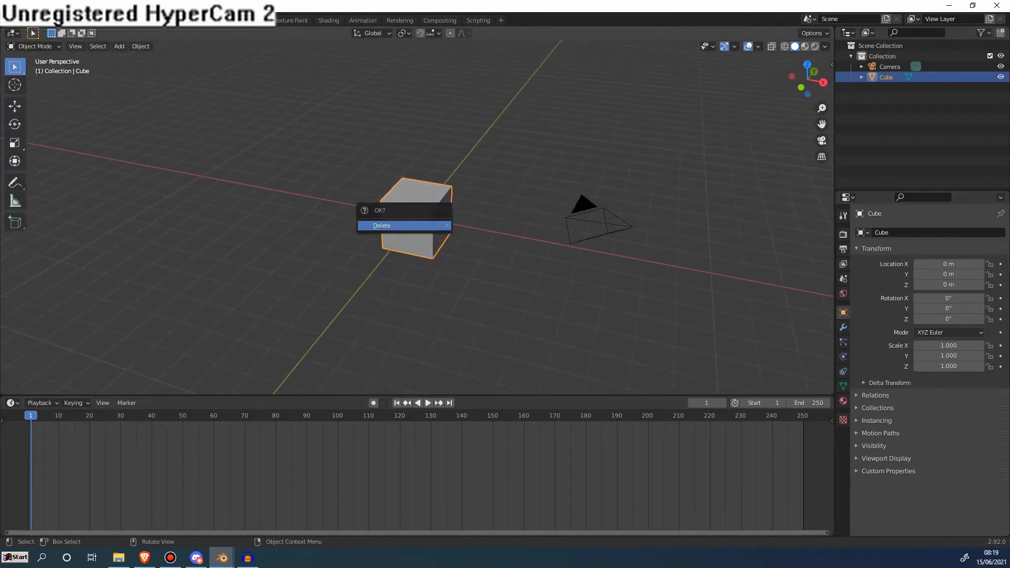
key("Return")
- Append the Kittiest collection from realistic cat.blend in the 3D Objects folder
left_click(21, 20)
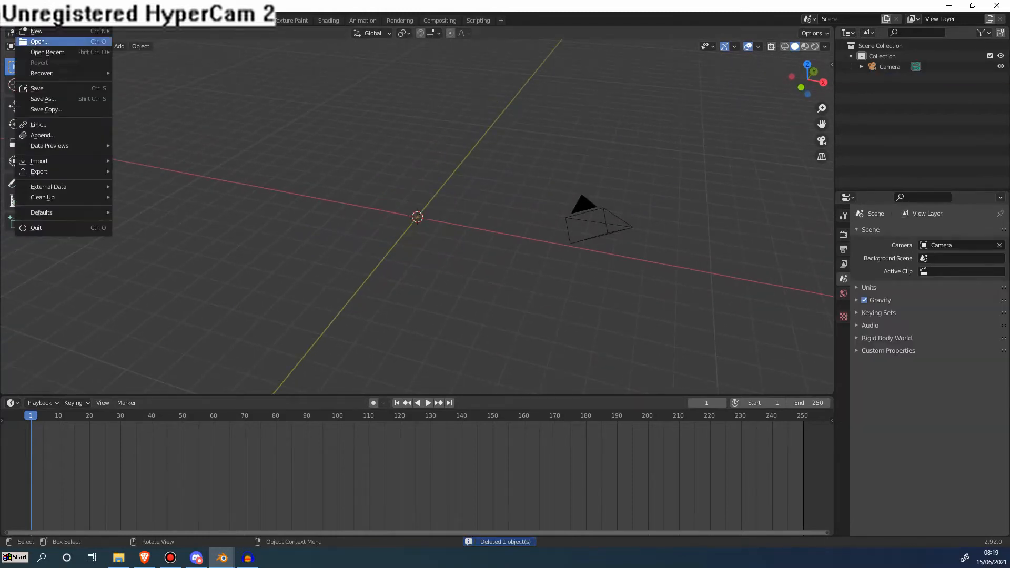
left_click(40, 135)
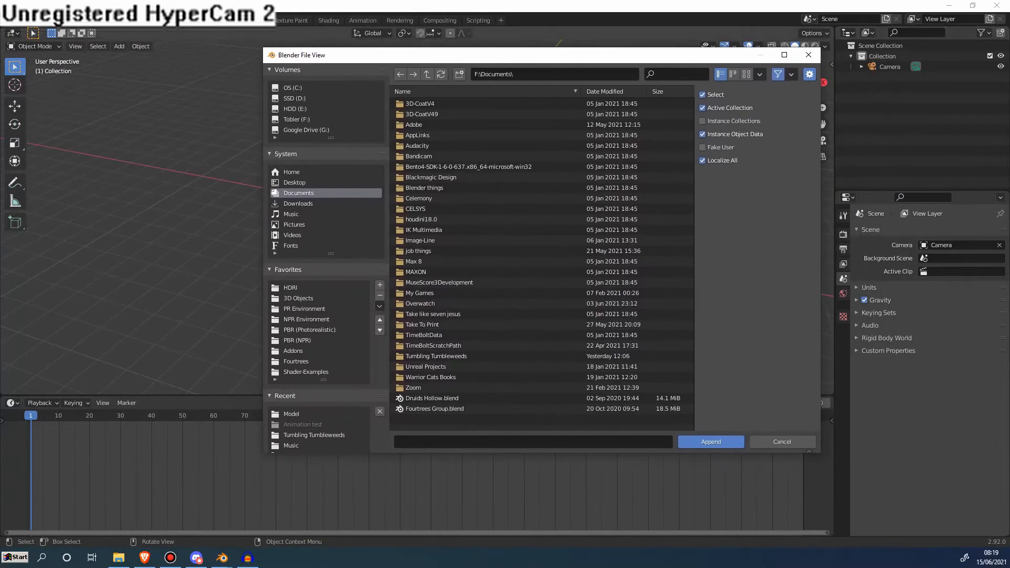
left_click(298, 298)
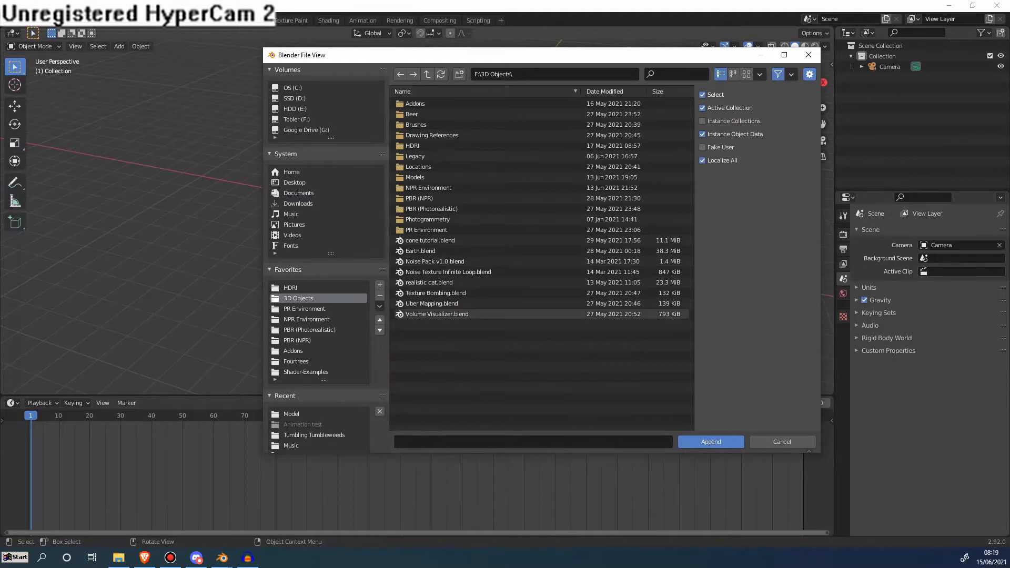
left_click(306, 319)
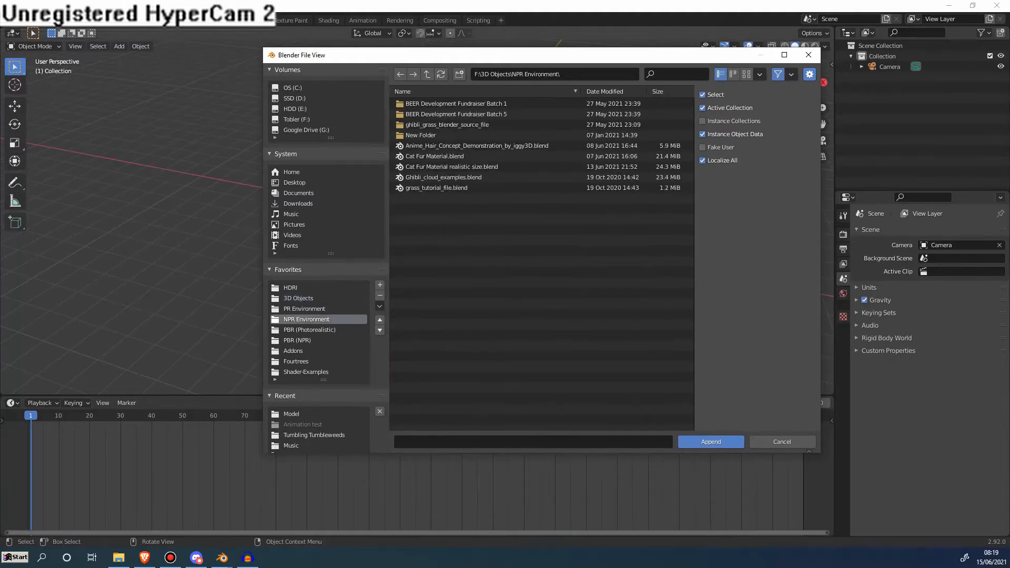
left_click(298, 298)
double_click(447, 282)
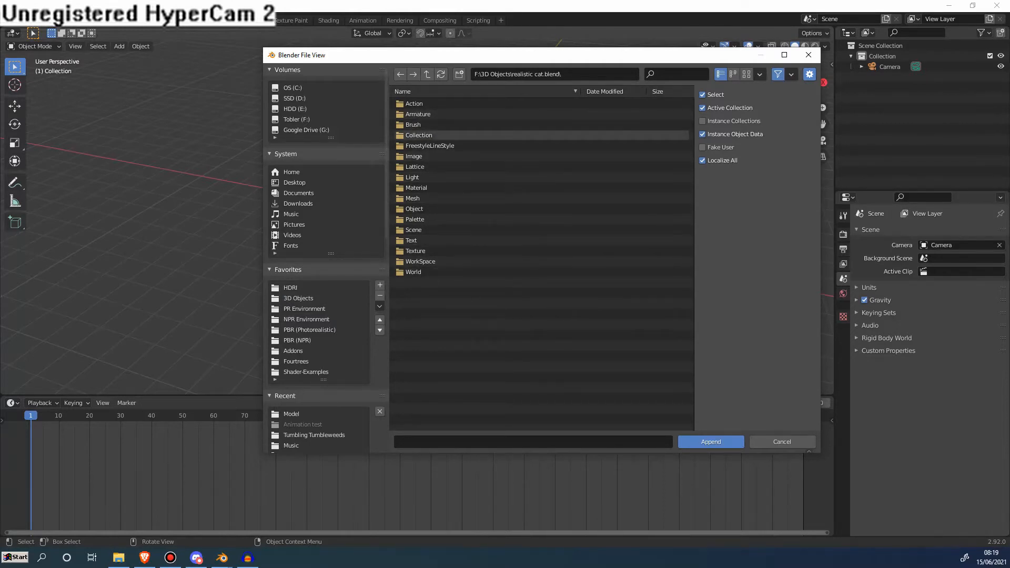
double_click(419, 135)
left_click(419, 104)
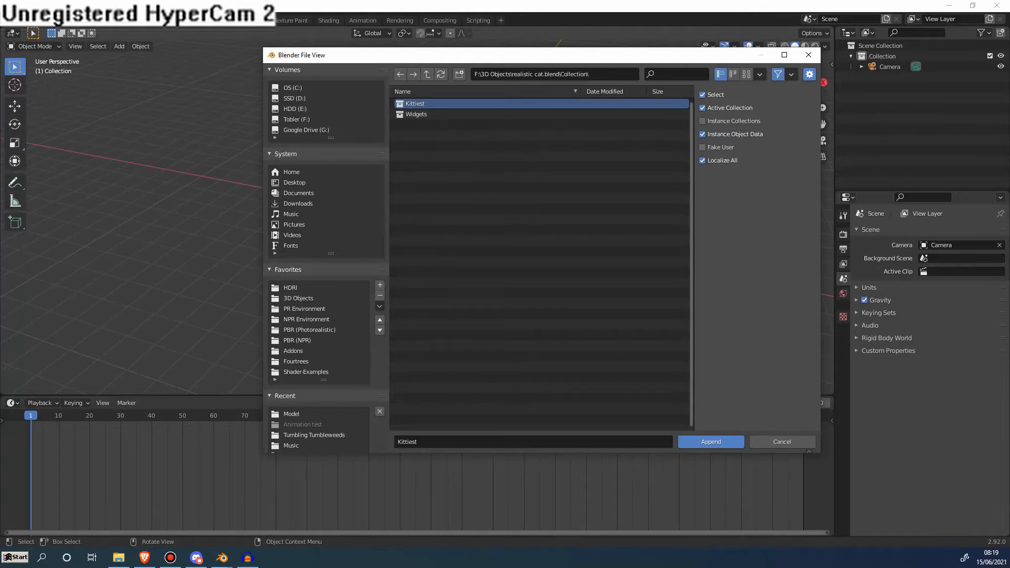
left_click(711, 442)
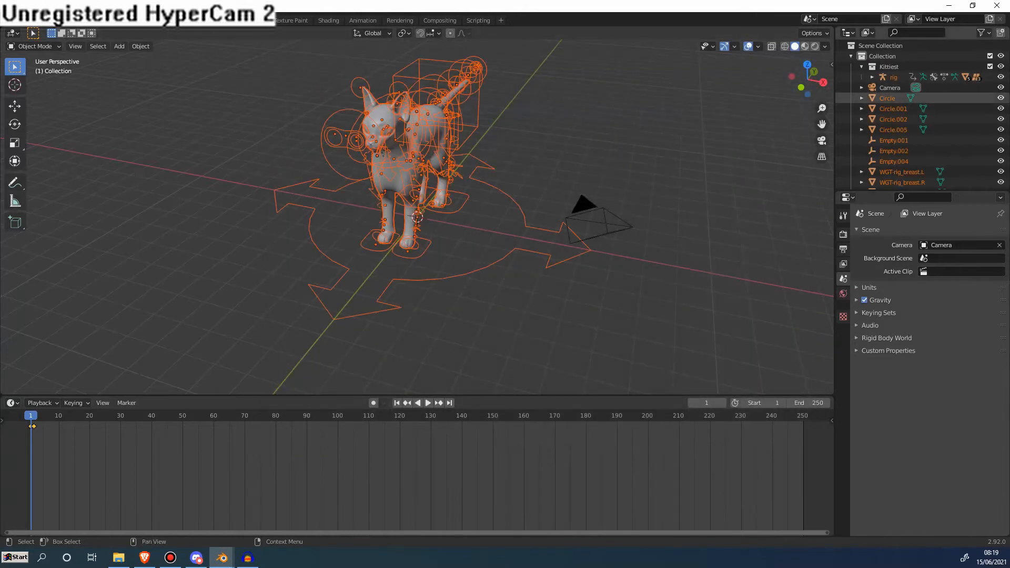
- Delete all leftover rig helper objects from Circle through WGT-rig_VIS_thigh_ik_pole.R, keeping the rig and camera
left_click(887, 98)
left_click(893, 77)
left_click(888, 99)
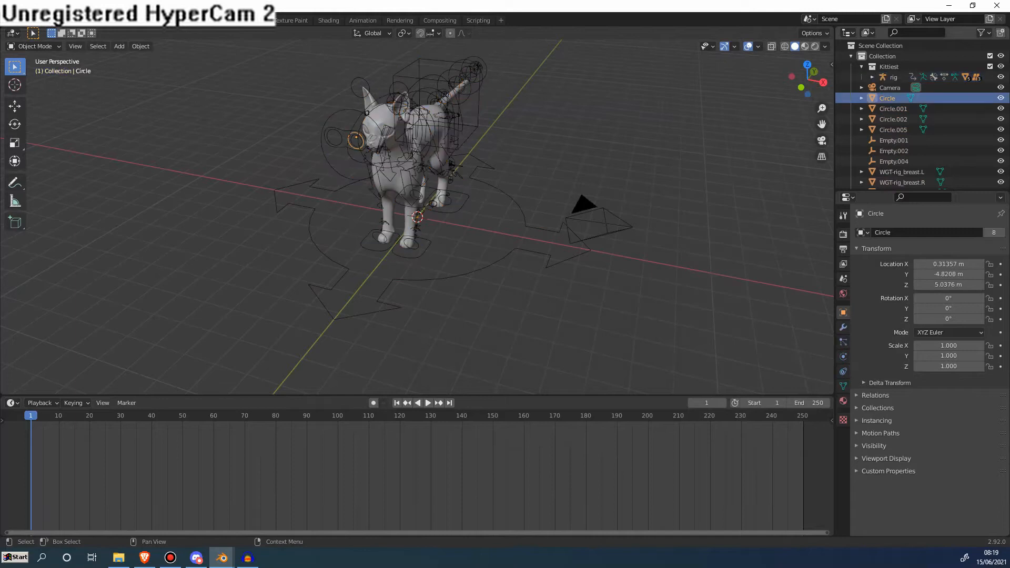
left_click_drag(1006, 49, 1006, 197)
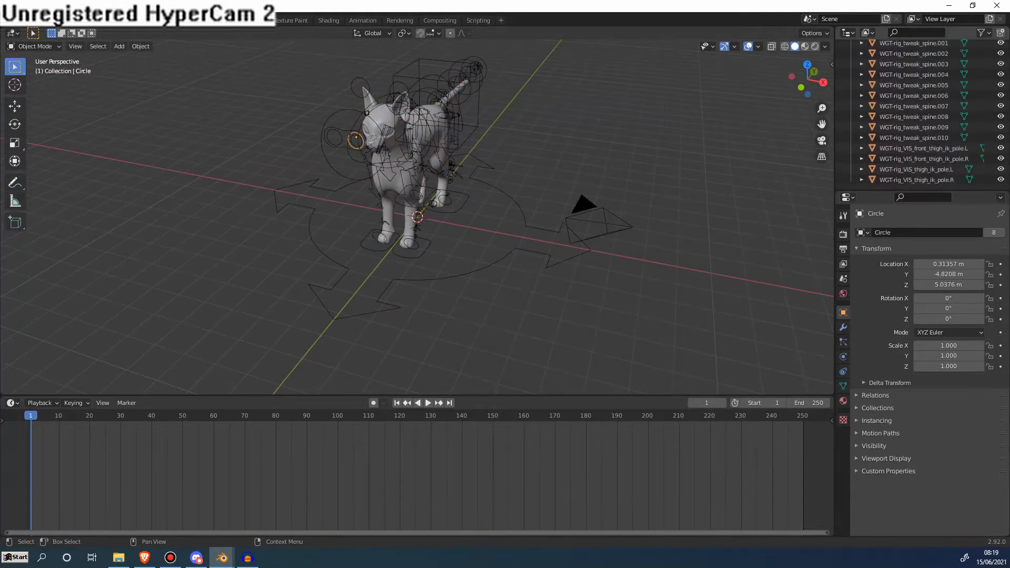
left_click(916, 179, "shift")
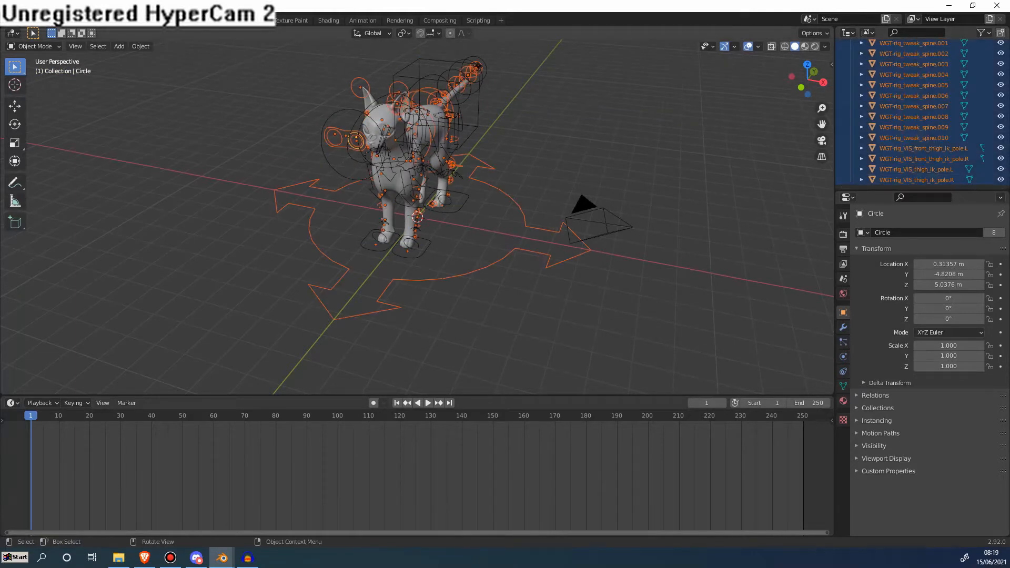
key("x")
left_click(460, 158)
middle_click_drag(461, 158, 418, 159)
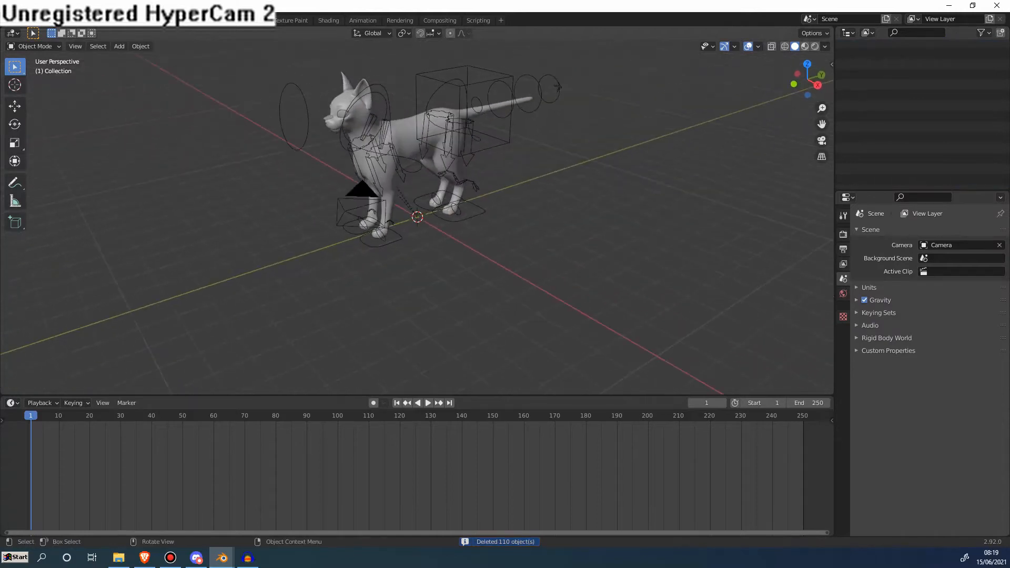
- Delete the stray object at the cat's muzzle and select the cat's body mesh
left_click(327, 119)
key("x")
left_click(328, 117)
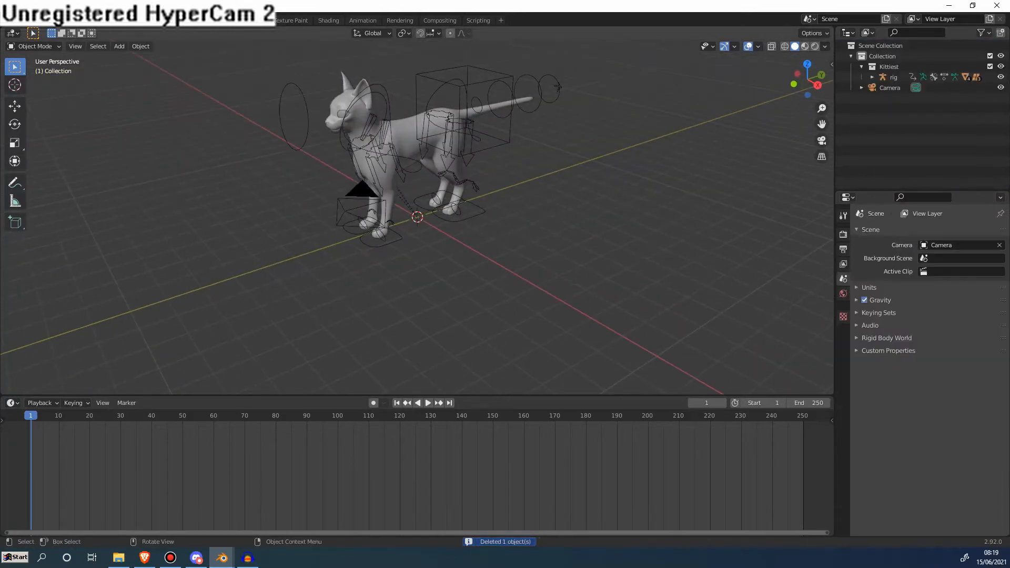
left_click(308, 120)
left_click(339, 122)
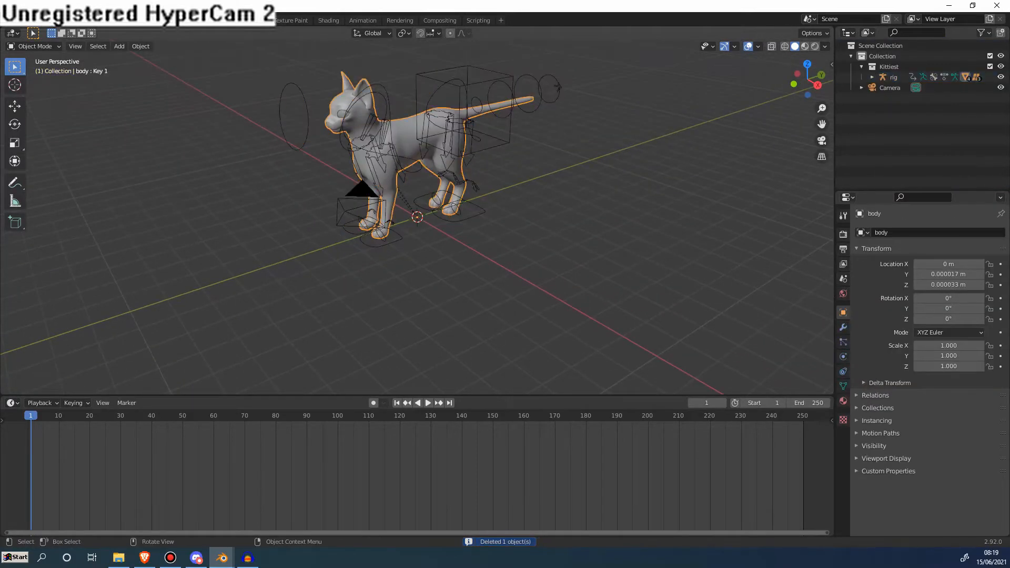
middle_click_drag(339, 122, 421, 217)
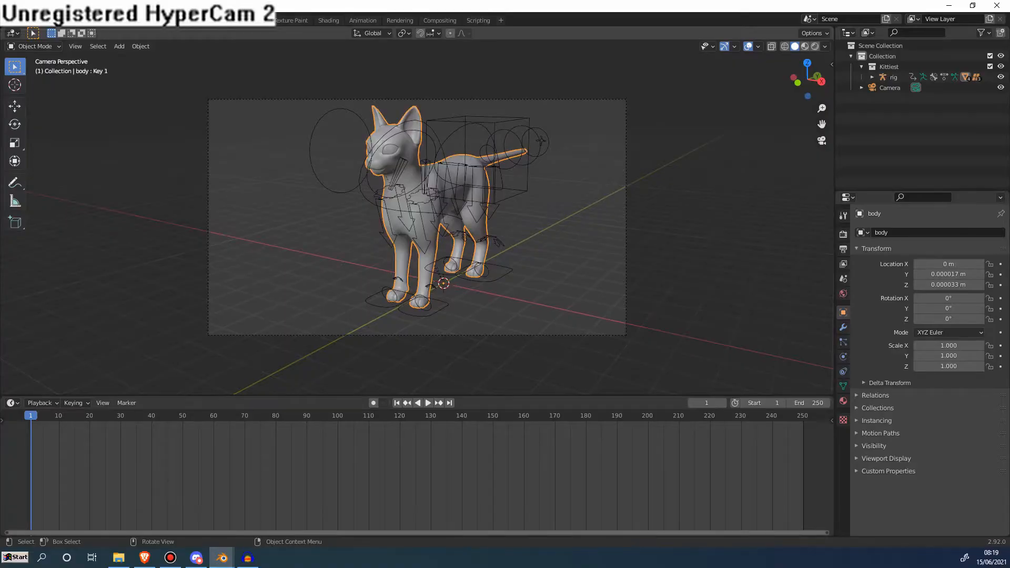
- Move the camera upward to a height of about 6.85 m, working through the camera view
left_click(477, 335)
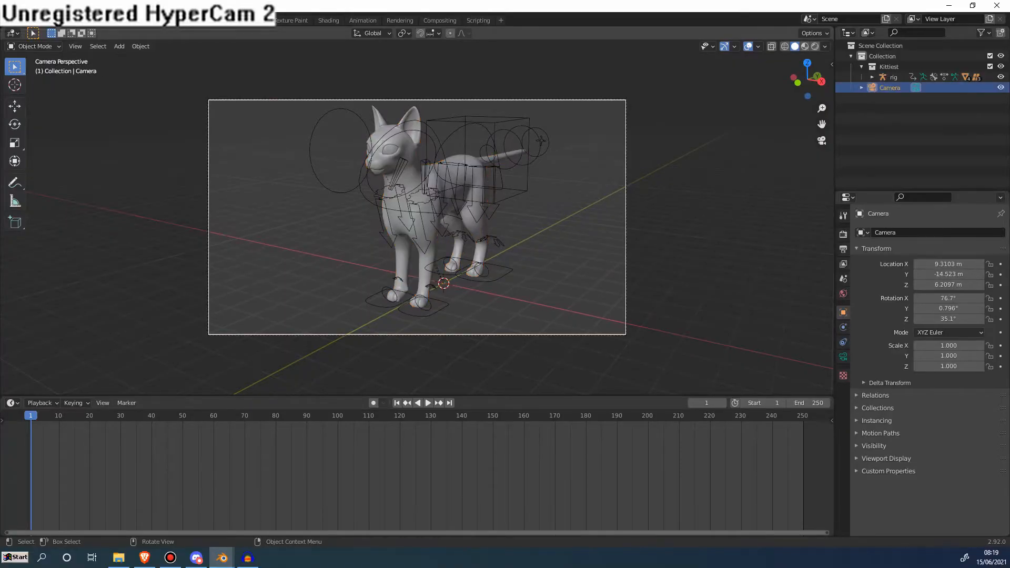
key("g")
left_click(477, 305)
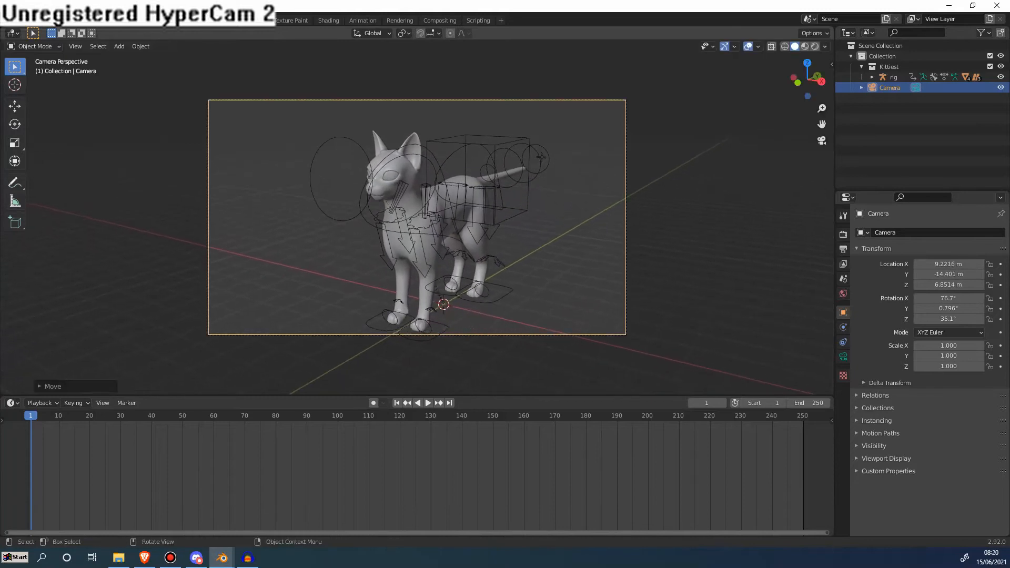
- Set the camera's focal length to 100 mm and reposition it to frame the cat's head and back
left_click(843, 356)
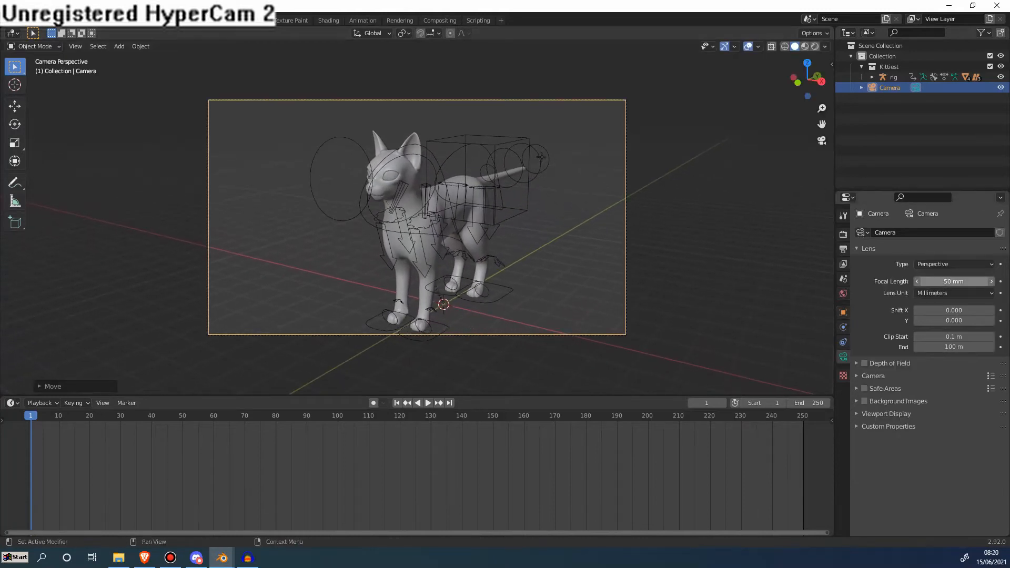
left_click_drag(953, 281, 974, 282)
key("g")
left_click(684, 252)
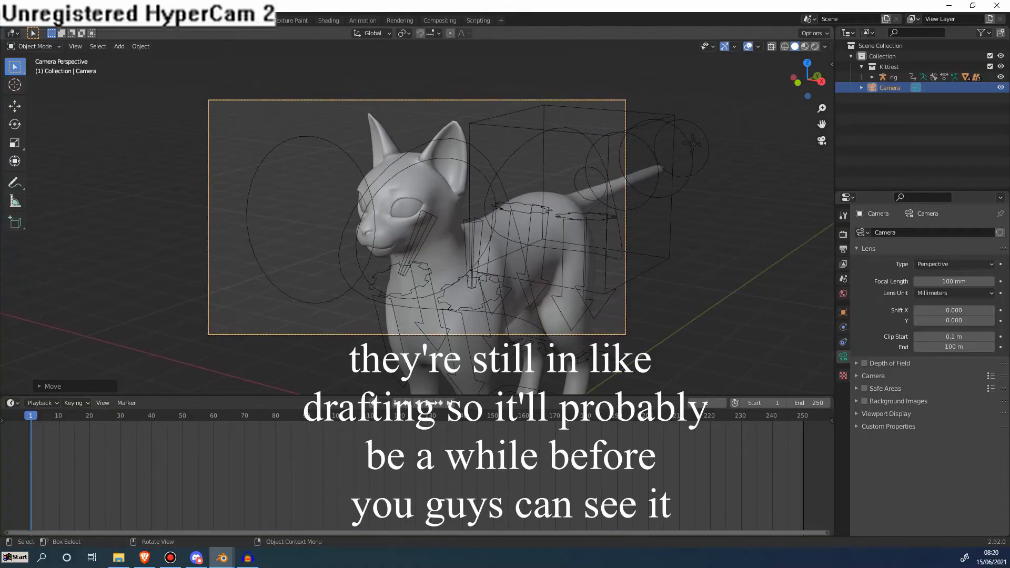
- Select the cat's rig and show the Graph Editor in place of the timeline
middle_click_drag(416, 211, 505, 221)
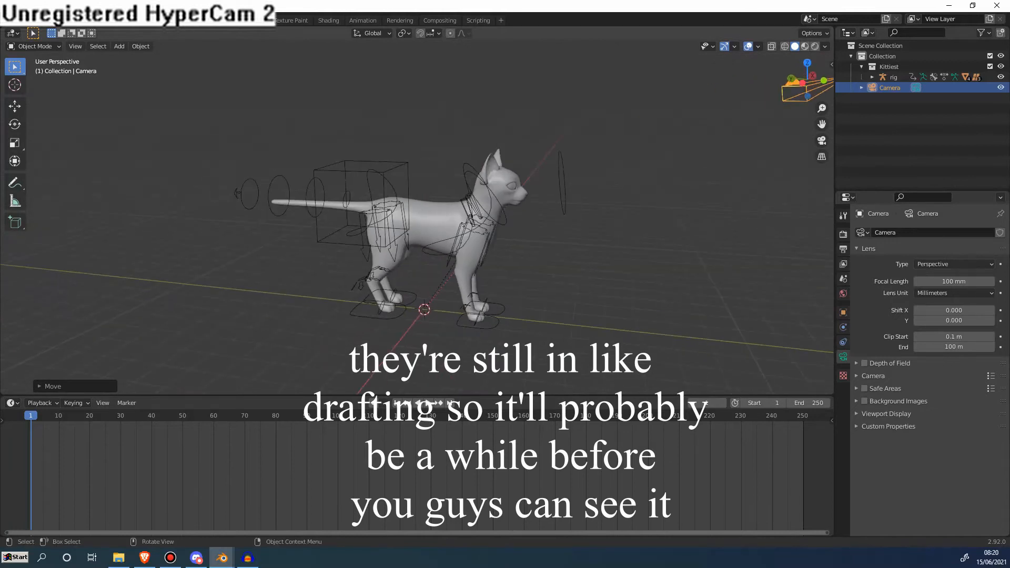
left_click(476, 219)
left_click(12, 403)
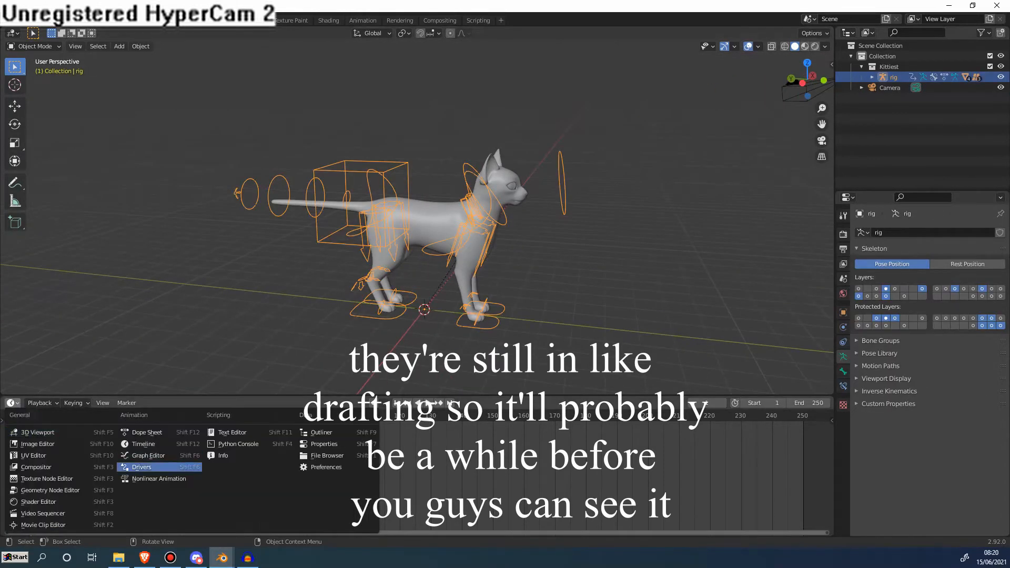
left_click(148, 456)
middle_click_drag(421, 236, 462, 230)
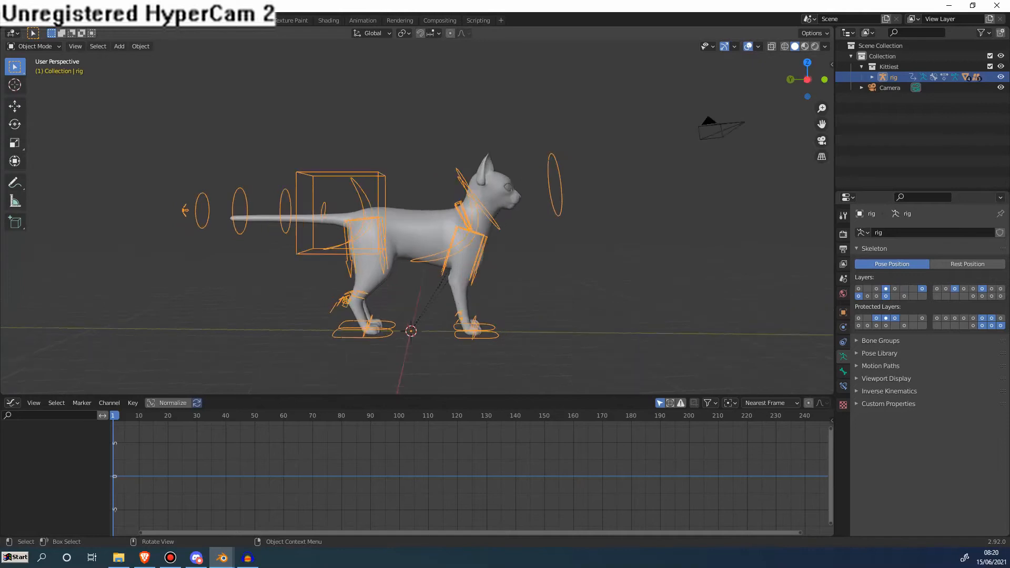
key("KP_0")
middle_click_drag(462, 231, 432, 234)
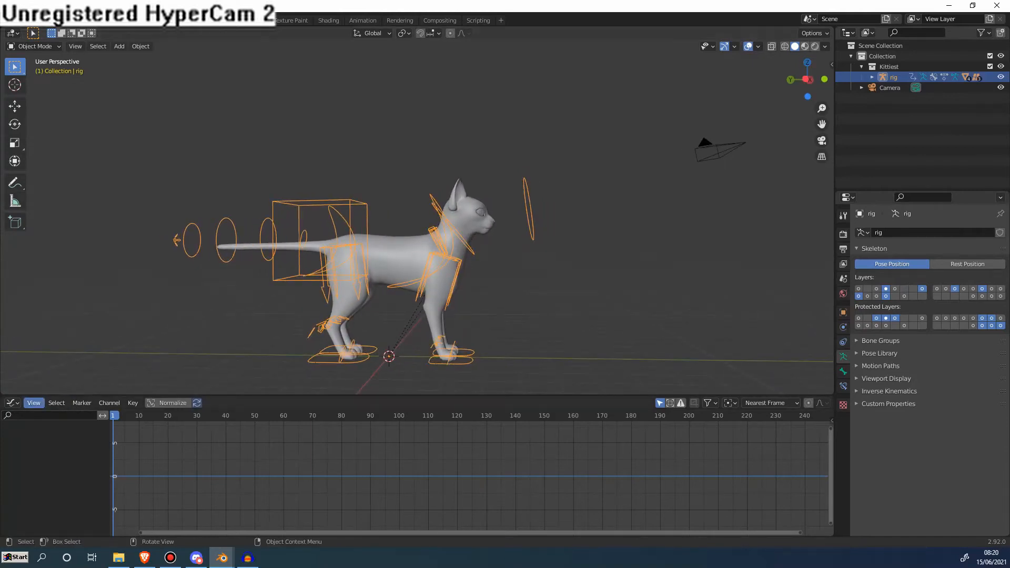
- Select the camera, look through it, and change the Graph Editor area back to the Timeline
left_click(717, 150)
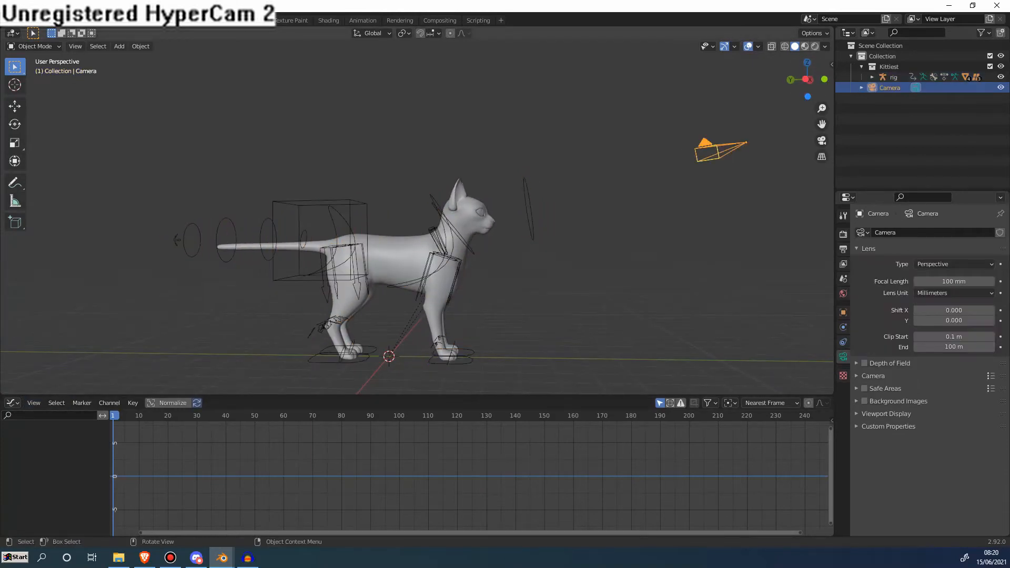
middle_click_drag(684, 168, 620, 194)
key("KP_0")
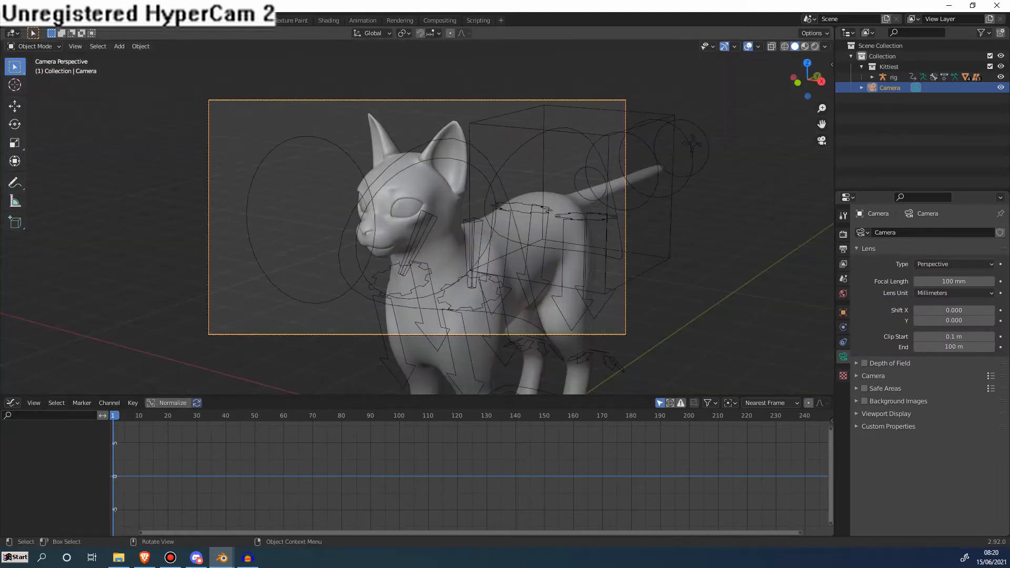
left_click(12, 403)
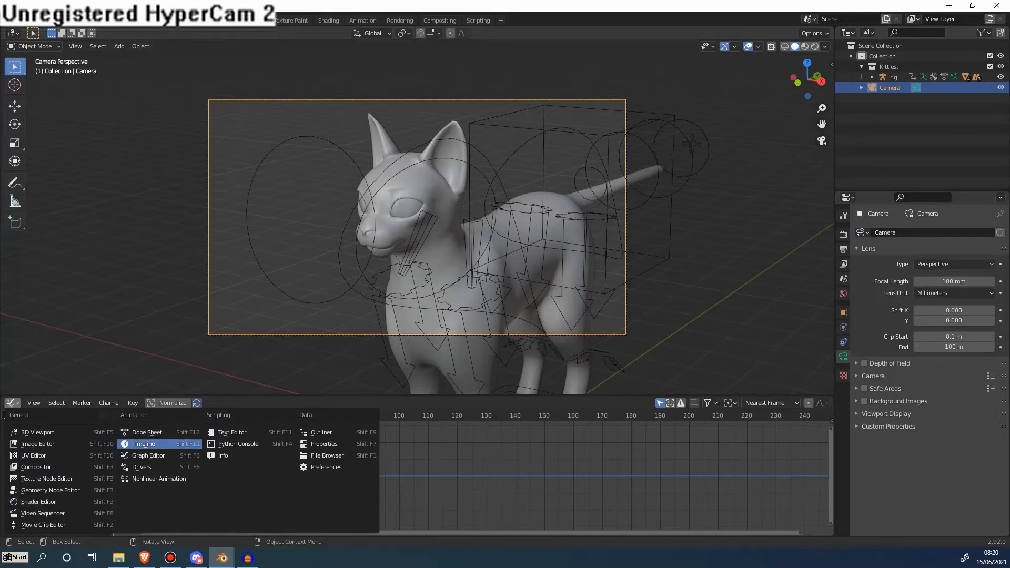
left_click(140, 444)
- Insert a keyframe for the camera at frame 1 and run the animation forward to frame 250
key("i")
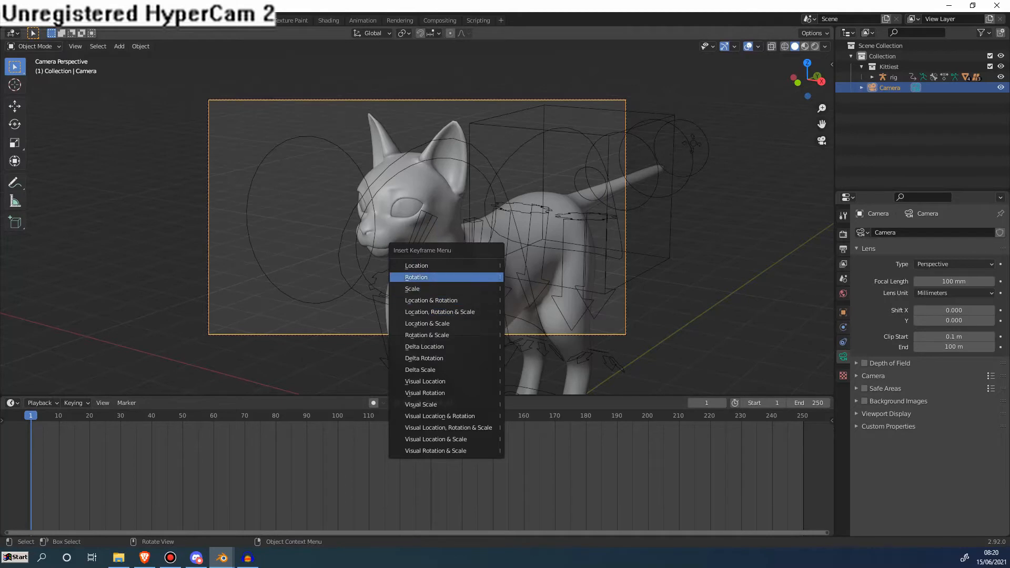
key("Return")
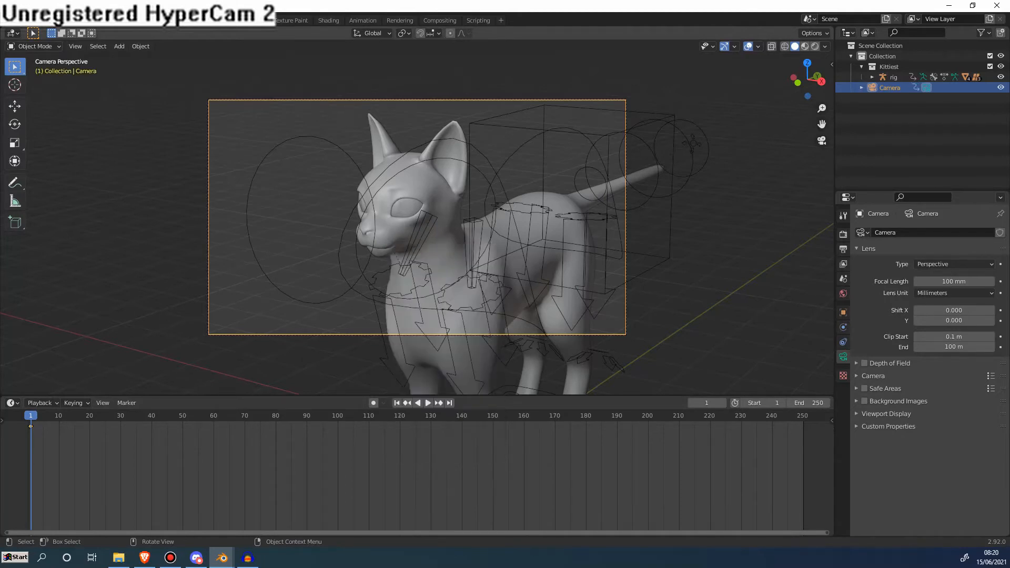
key("space")
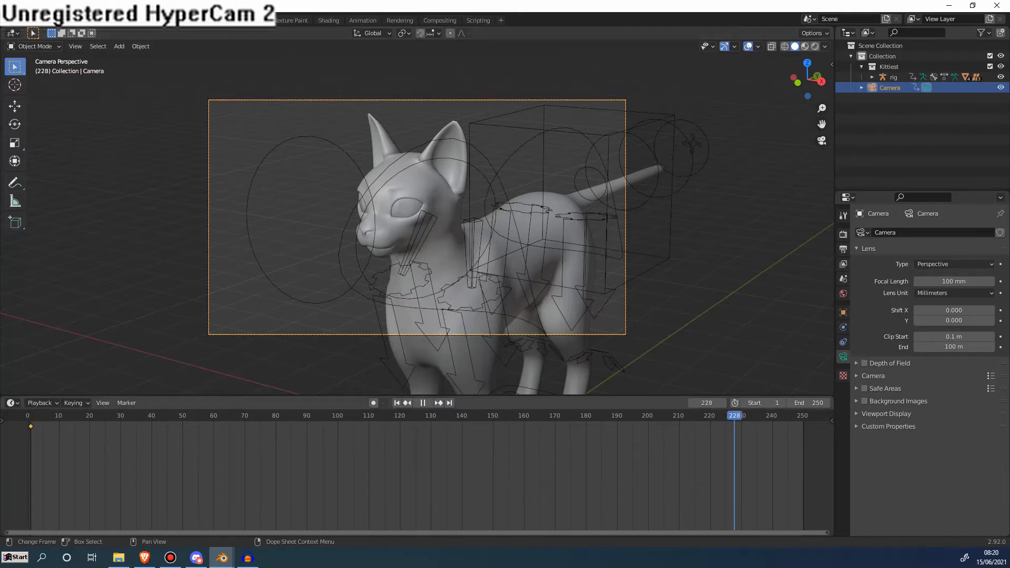
key("space")
- Split the 3D viewport into two side-by-side views, one through the camera and one in top orthographic
middle_click_drag(368, 220, 484, 245)
scroll(484, 244, "down", 3)
key("KP_0")
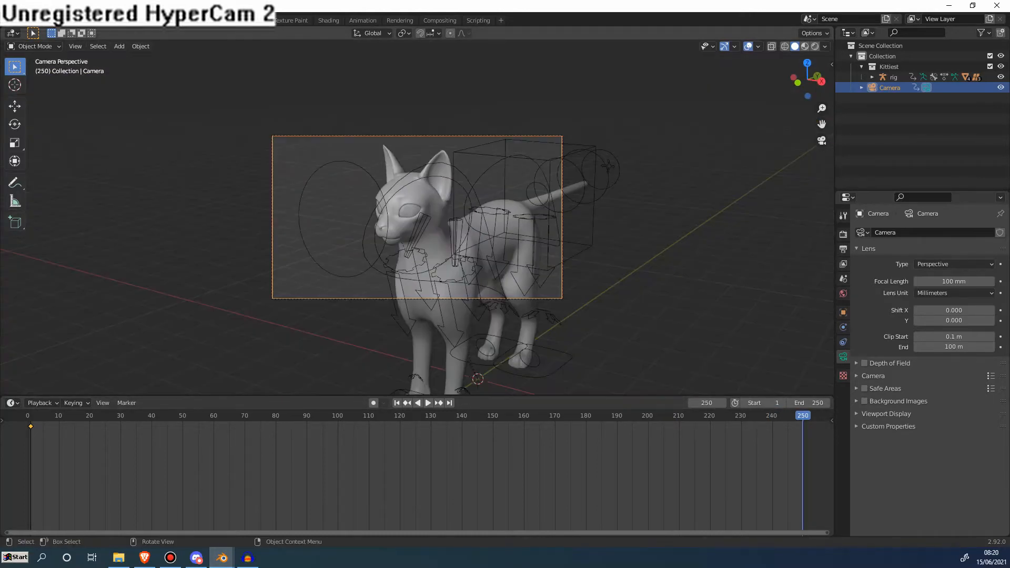
left_click_drag(2, 392, 541, 363)
middle_click_drag(294, 210, 415, 244)
key("KP_7")
scroll(271, 224, "down", 2)
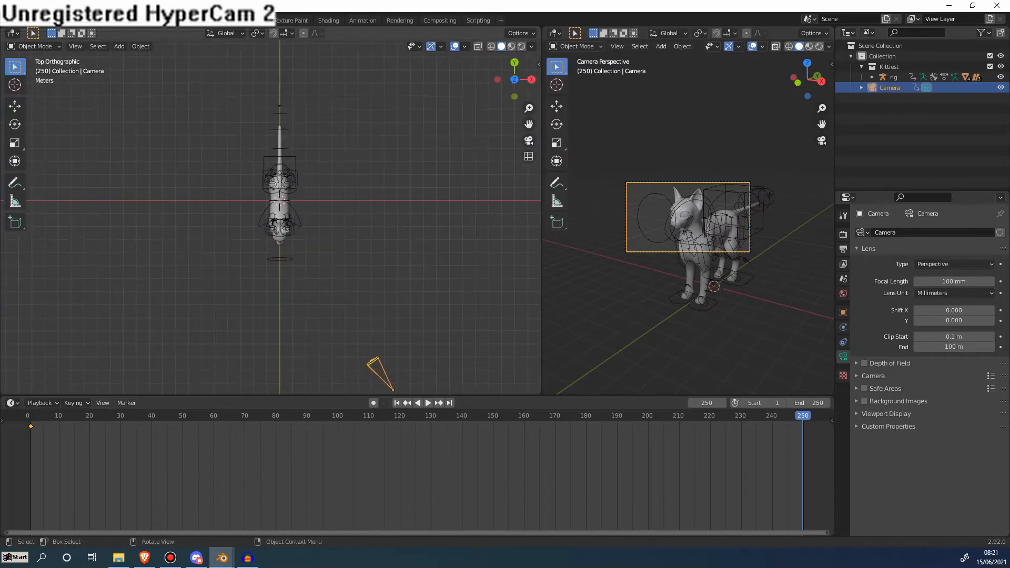
- Move the camera about 5 m closer to the cat at frame 250, then adjust its framing in the camera view
key("alt+a")
key("ctrl+z")
key("g")
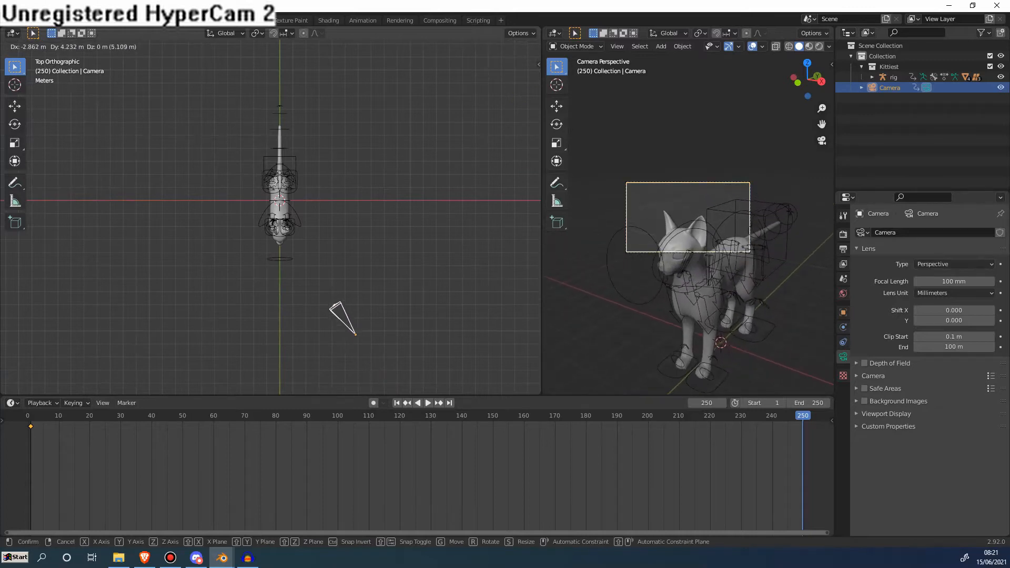
key("Return")
key("g")
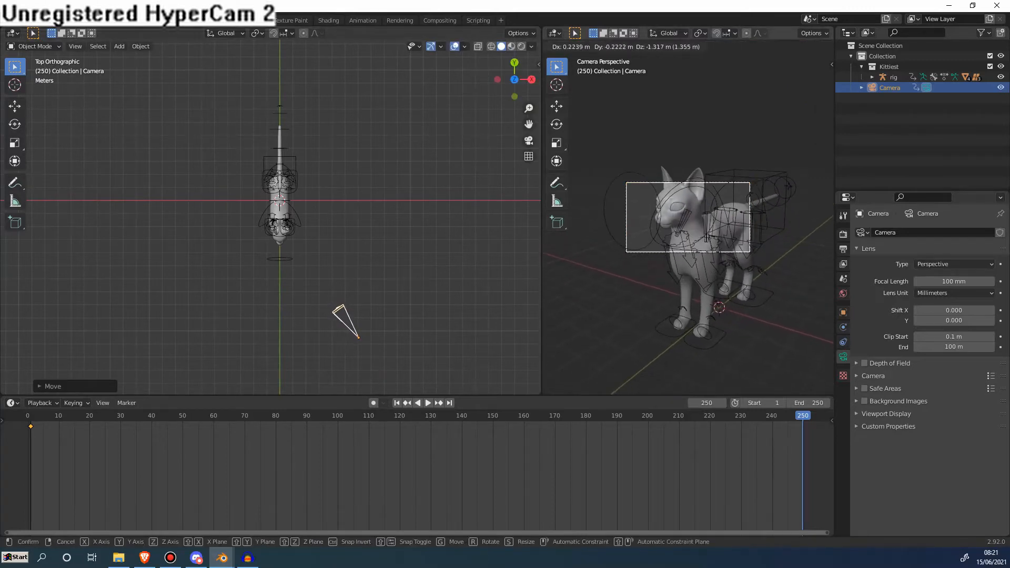
key("Return")
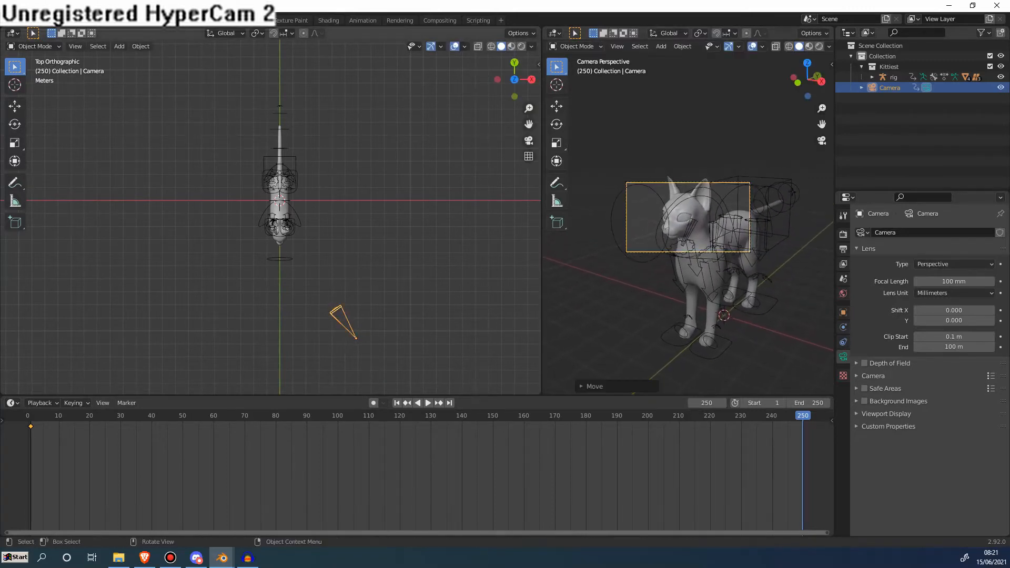
- Rotate and reposition the camera to frame the cat's head, and insert a Location & Rotation keyframe at frame 250
key("r")
key("Return")
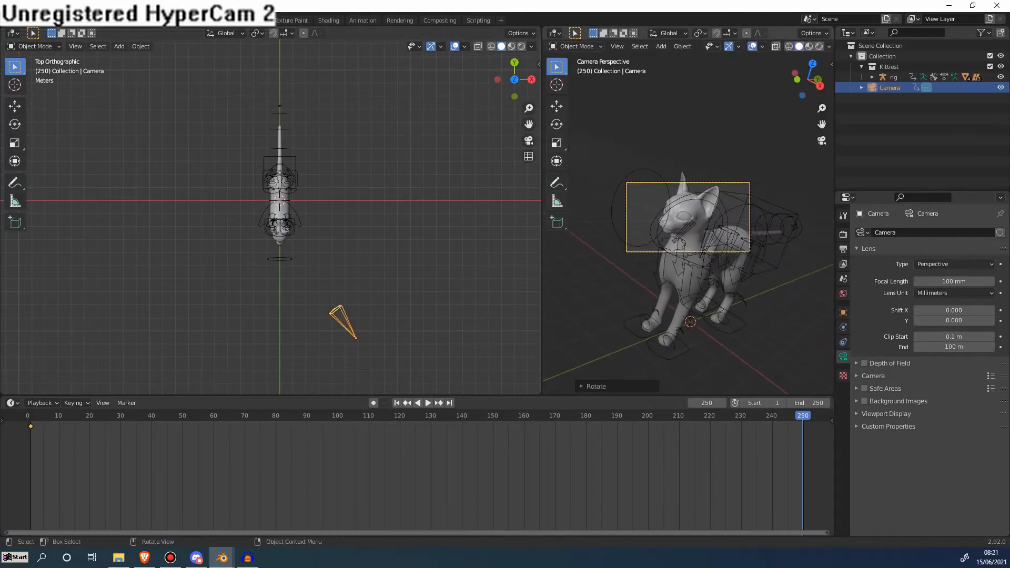
key("g")
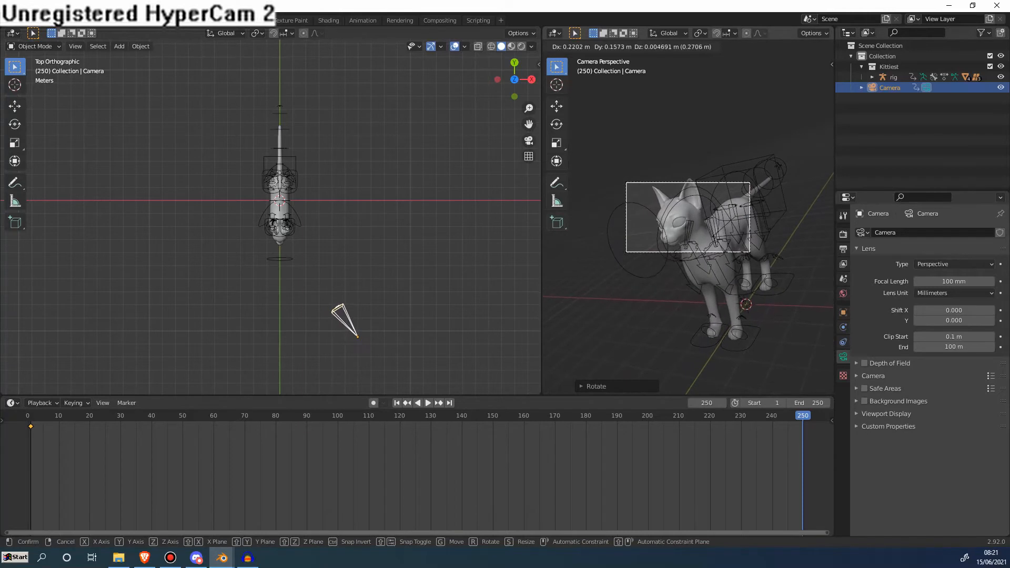
key("Return")
key("i")
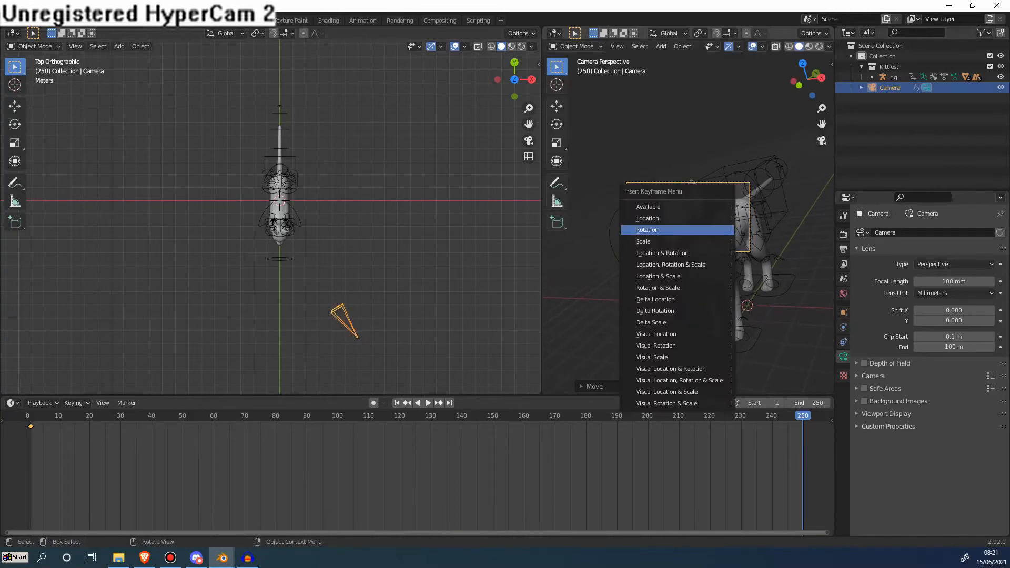
left_click(677, 253)
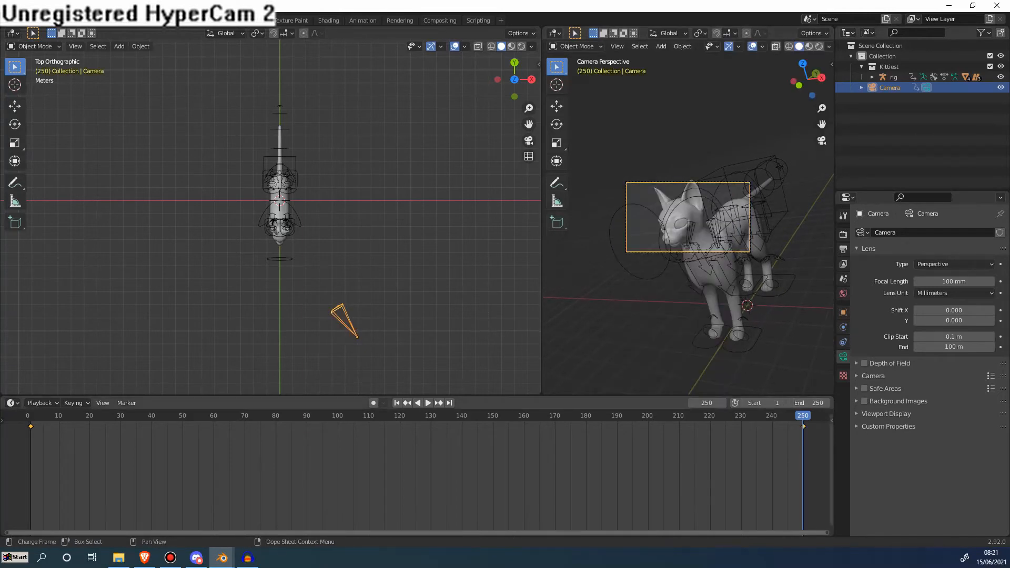
- Return to frame 1 and move the camera about 2.3 m away from the cat in the top view, keeping the camera unhidden
left_click_drag(803, 415, 30, 416)
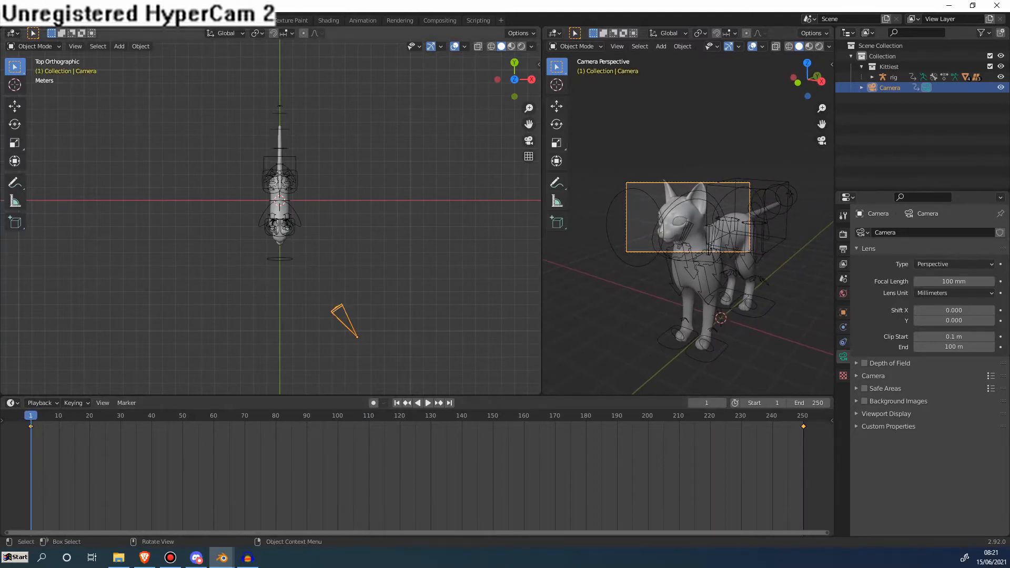
key("g")
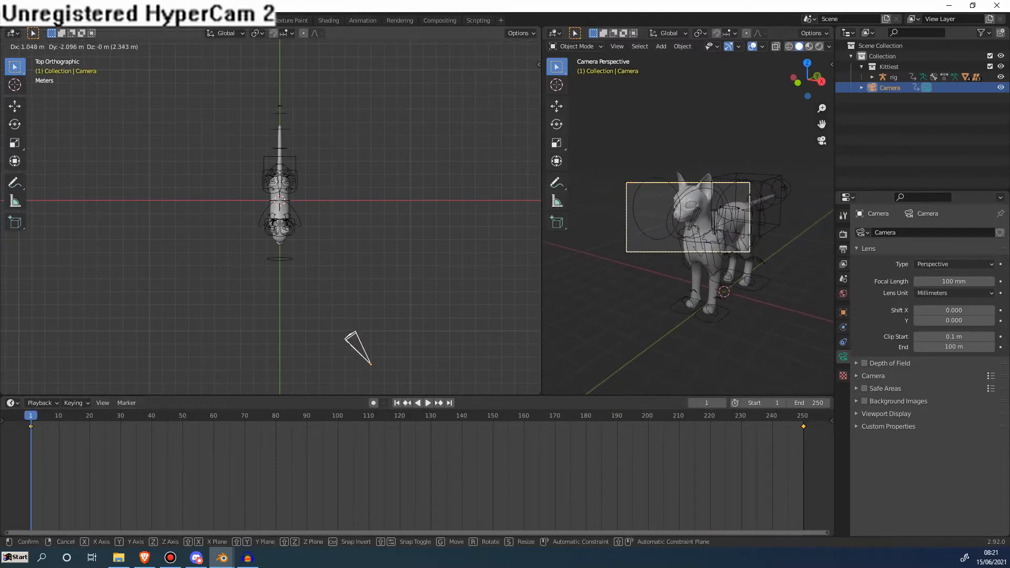
left_click(369, 355)
key("h")
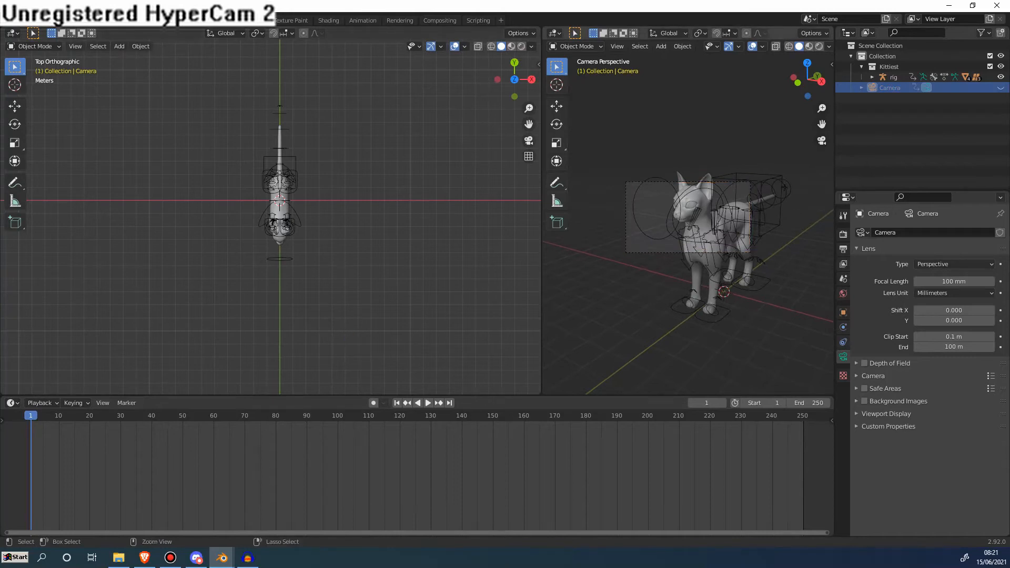
key("ctrl+z")
- Fine-tune the camera's position on the cat's head in the camera view and insert a camera keyframe at frame 1
key("g")
left_click(688, 231)
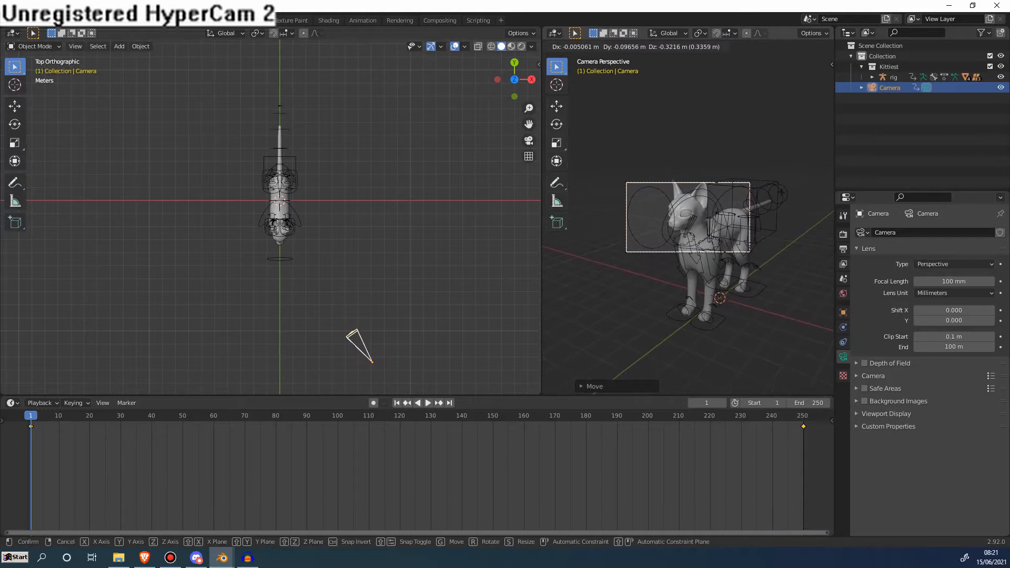
key("i")
left_click(674, 234)
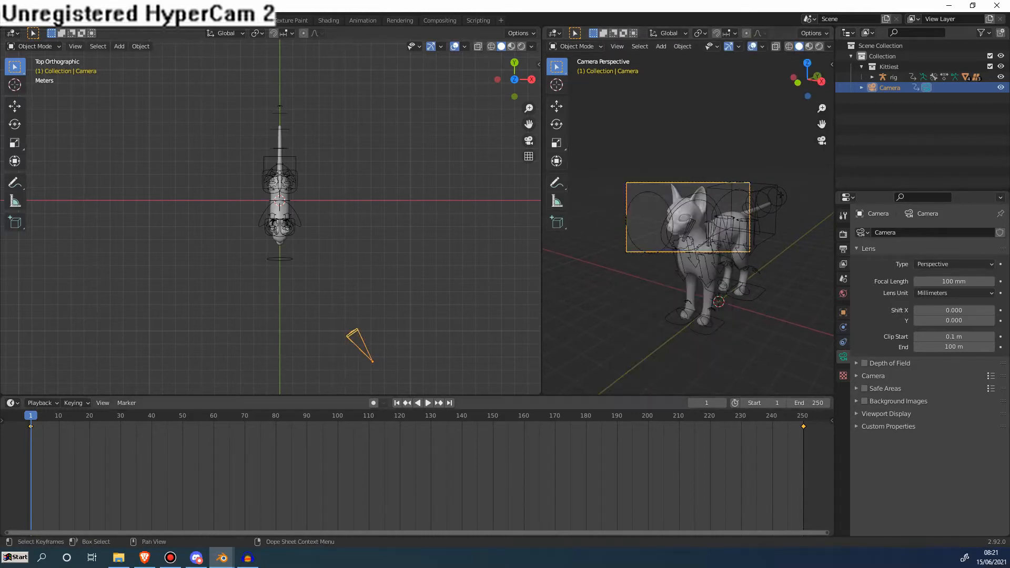
- Preview the camera move, select both camera keyframes, and open their interpolation mode options
key("space")
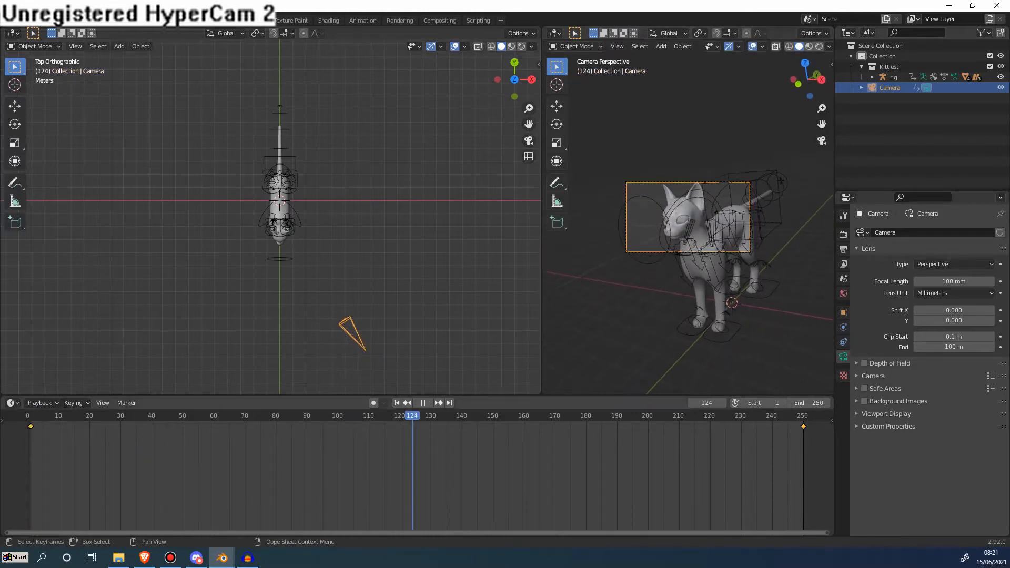
left_click_drag(329, 416, 685, 415)
left_click_drag(816, 473, 812, 471)
left_click_drag(126, 440, 2, 420)
right_click(5, 424)
mouse_move(52, 461)
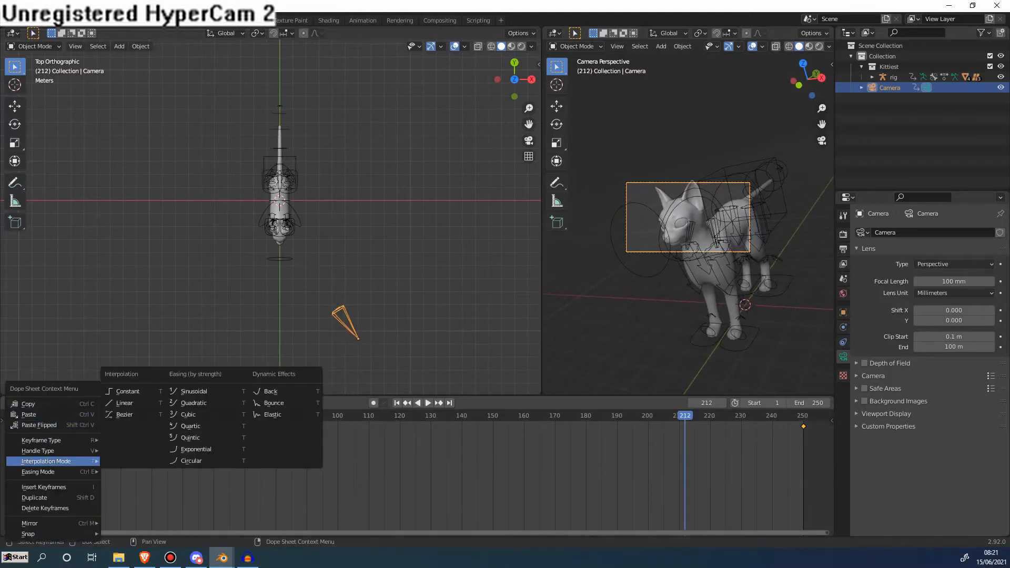
key("Escape")
- Play the camera animation back from the start and review how the camera moves between its two keyframes
key("shift+Left")
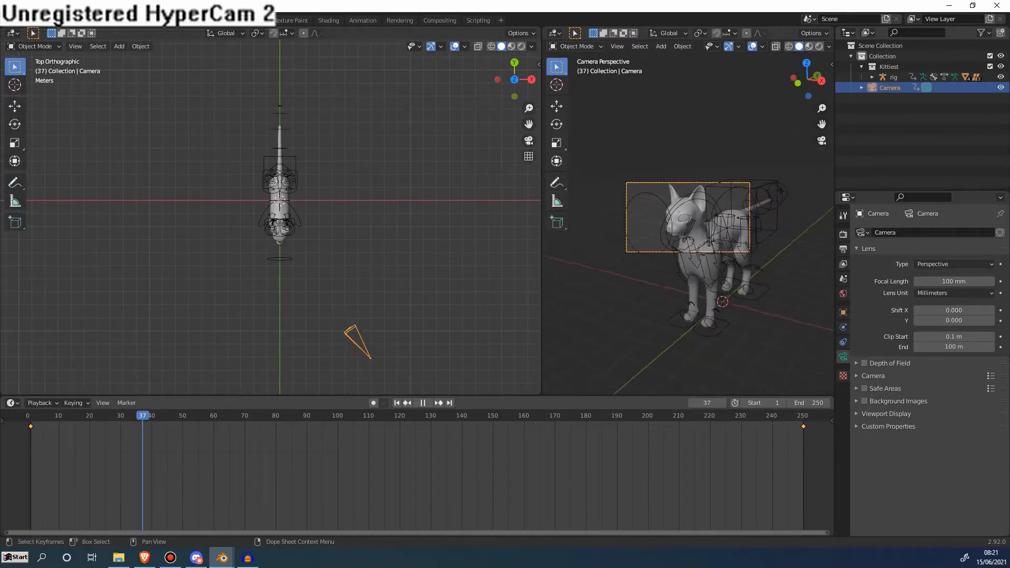
key("space")
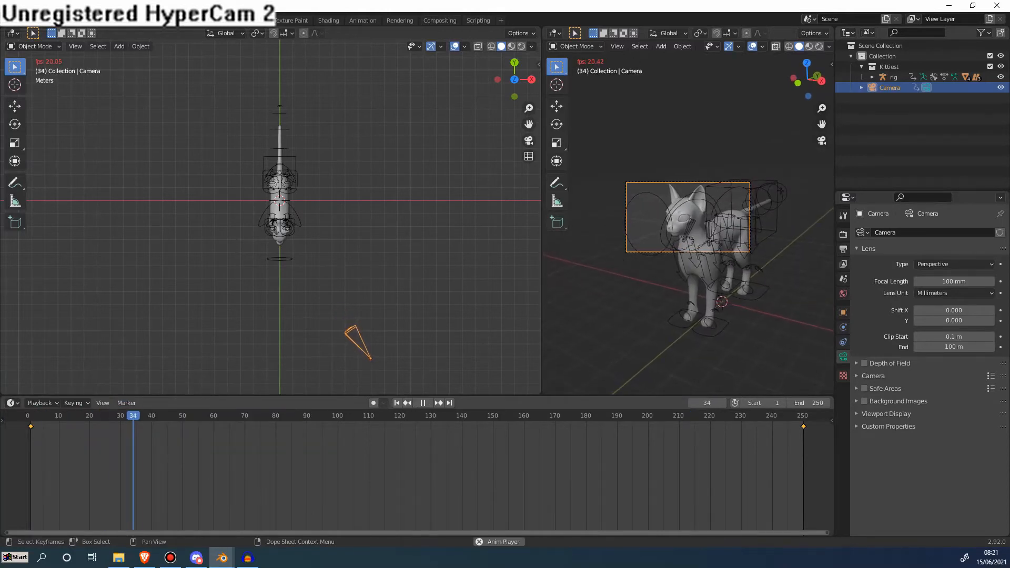
key("space")
key("Left")
key("Left")
key("Left")
key("Left")
key("Left")
key("Left")
key("Left")
key("Left")
key("Left")
key("Left")
key("Left")
key("Left")
key("Left")
key("Left")
key("Left")
key("Left")
key("Left")
key("Left")
key("Left")
key("Left")
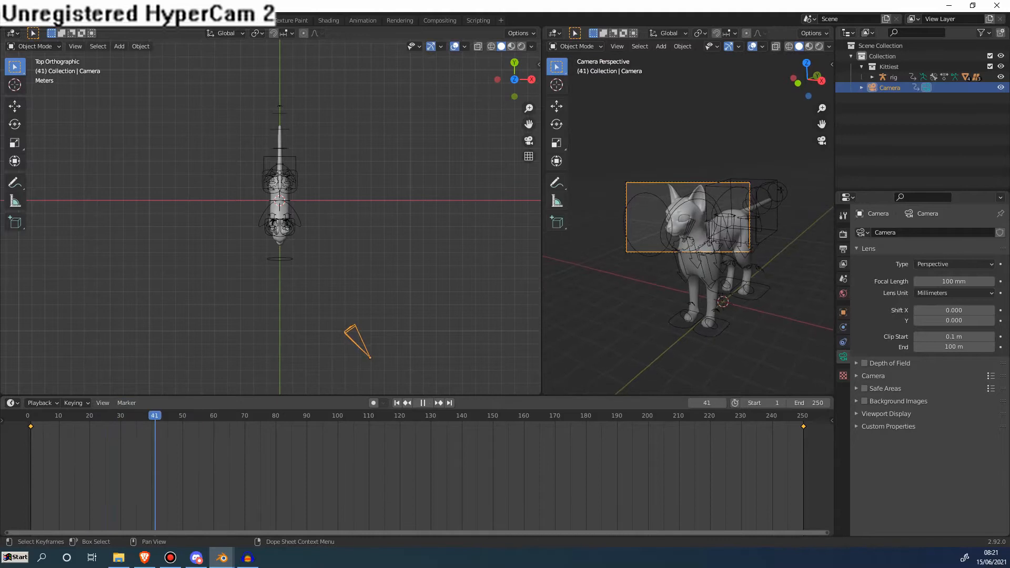
key("space")
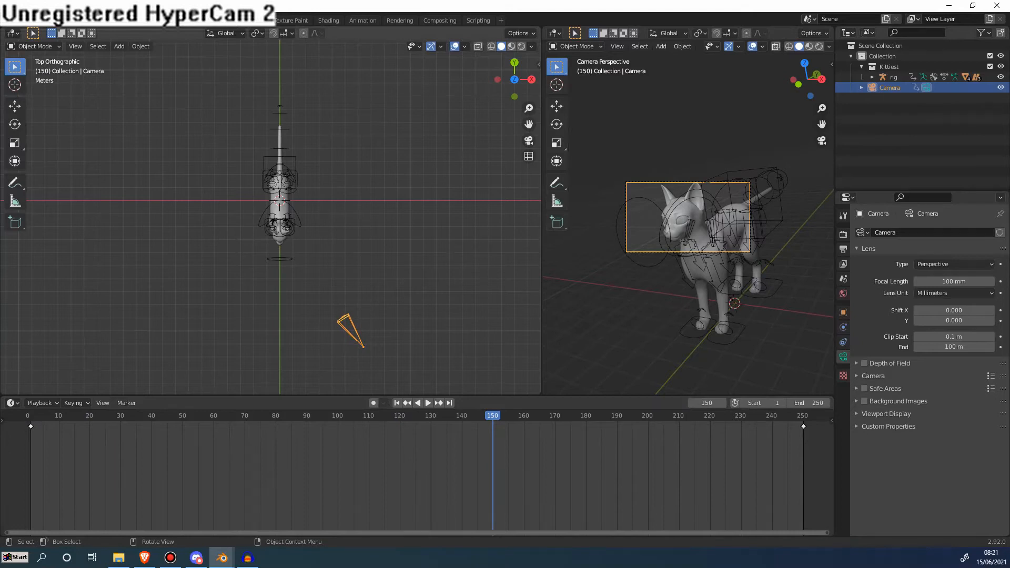
- Select the cat's rig, widen the camera view, and switch the rig to Pose Mode
left_click(279, 202)
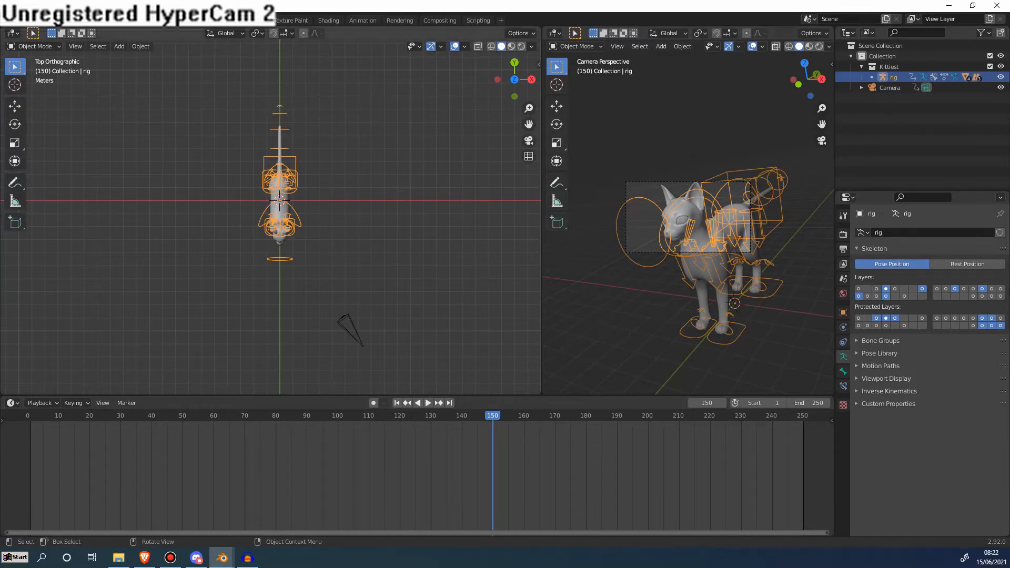
left_click_drag(543, 210, 444, 210)
left_click(478, 47)
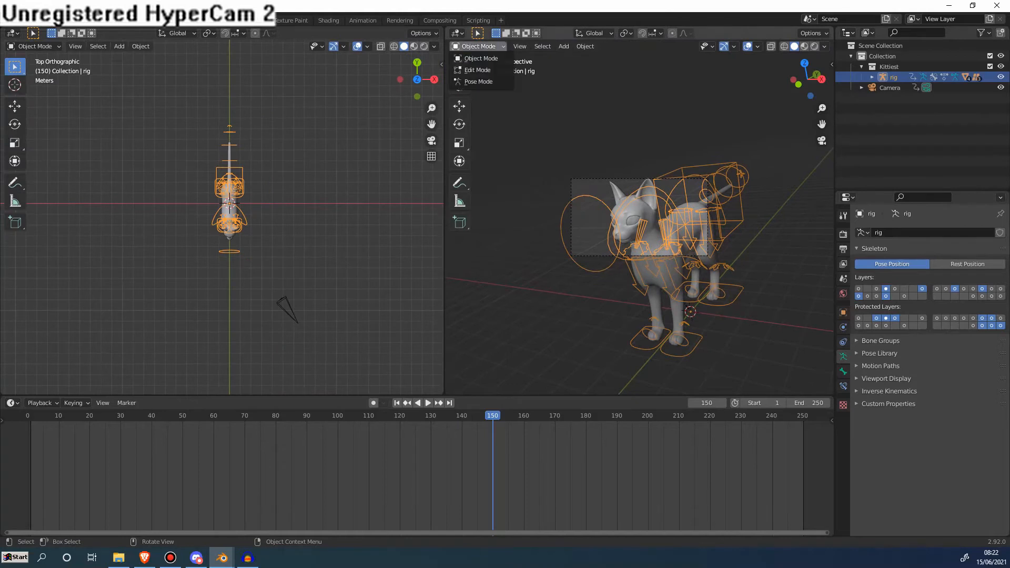
left_click(476, 82)
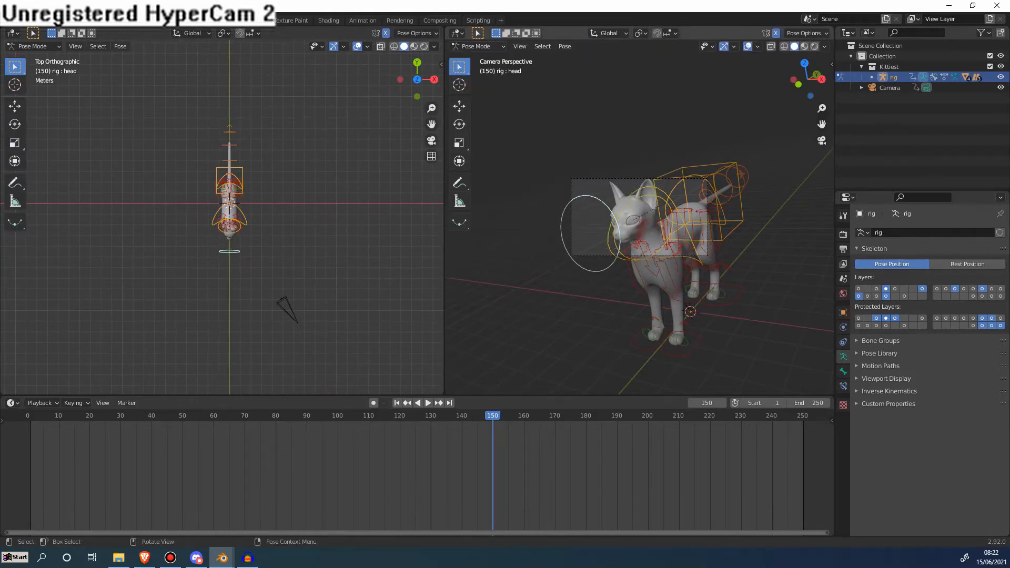
- Try turning the cat's head bone in the top view and run the animation back to frame 0
middle_click_drag(639, 221, 694, 221)
key("KP_0")
scroll(226, 210, "up", 5)
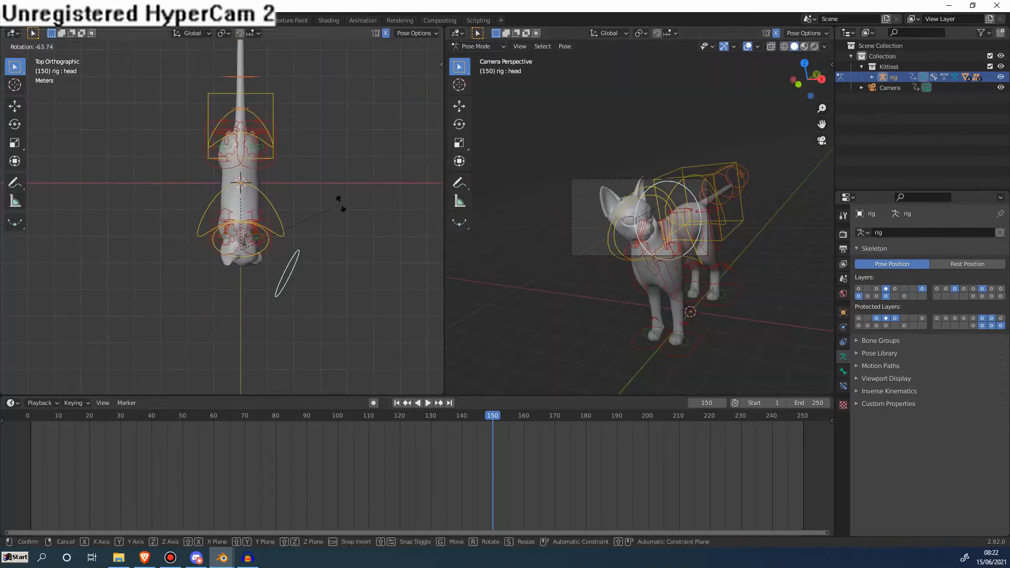
key("shift+ctrl+space")
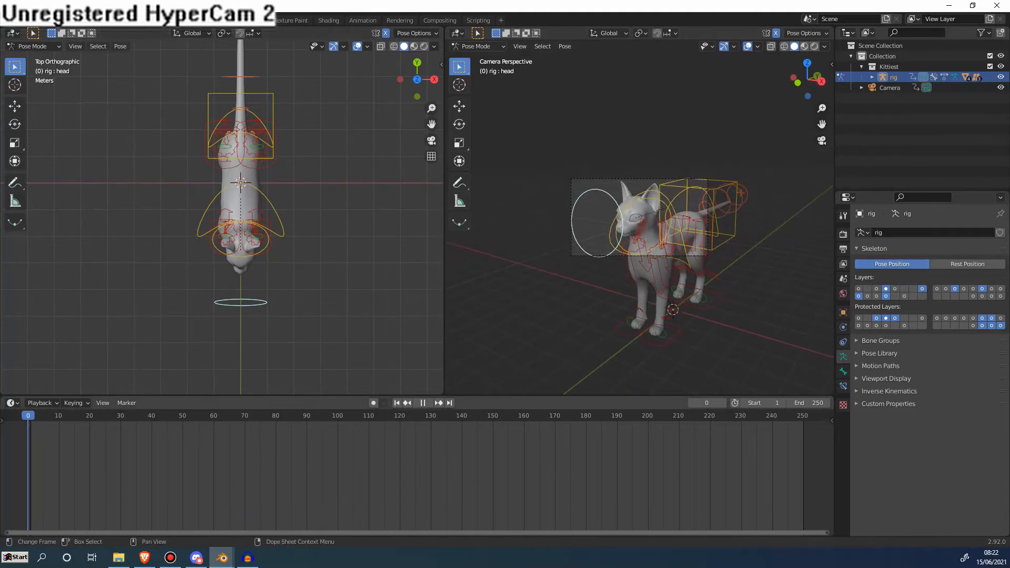
- Change the Timeline area to the Graph Editor and make it taller
left_click(10, 403)
left_click(149, 455)
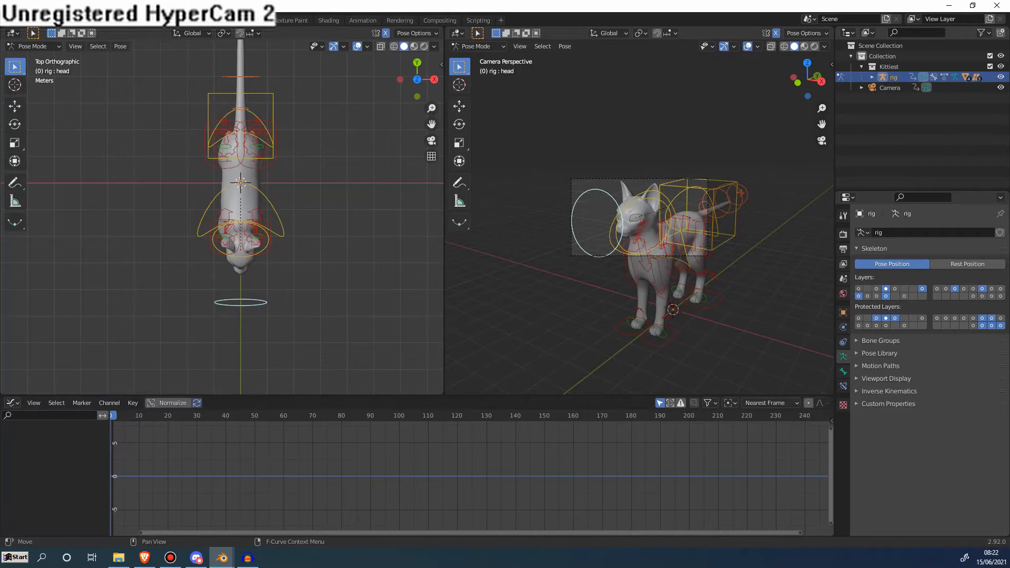
left_click_drag(132, 396, 132, 353)
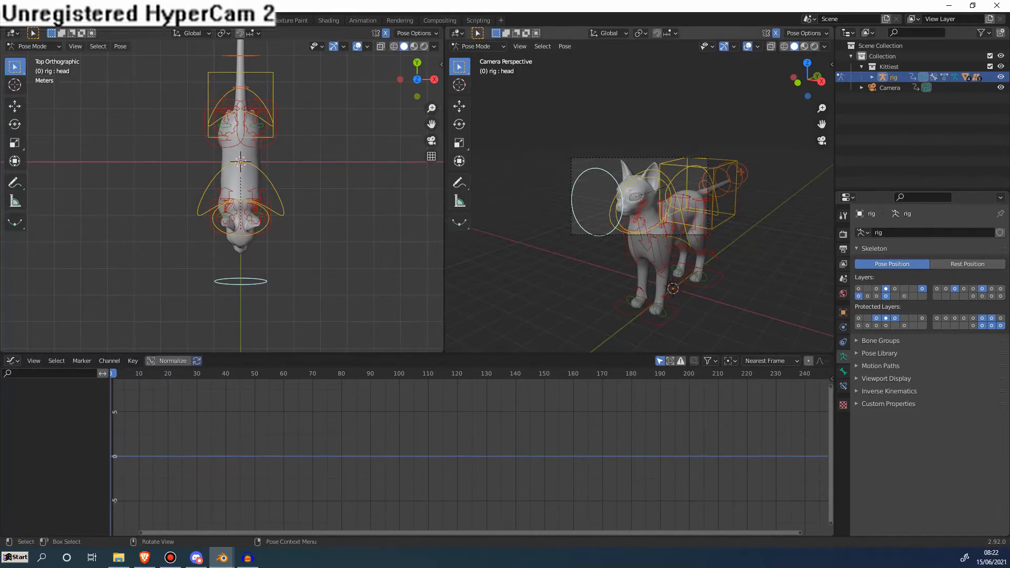
- Insert a Location & Rotation keyframe for the rig's torso bone at frame 0 and expand its animation channels
left_click(735, 199)
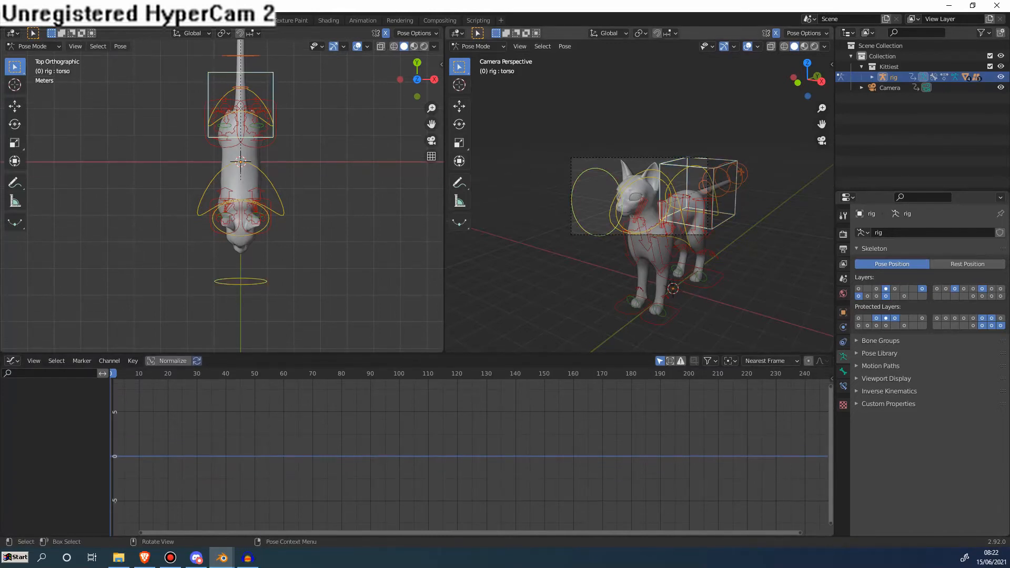
key("i")
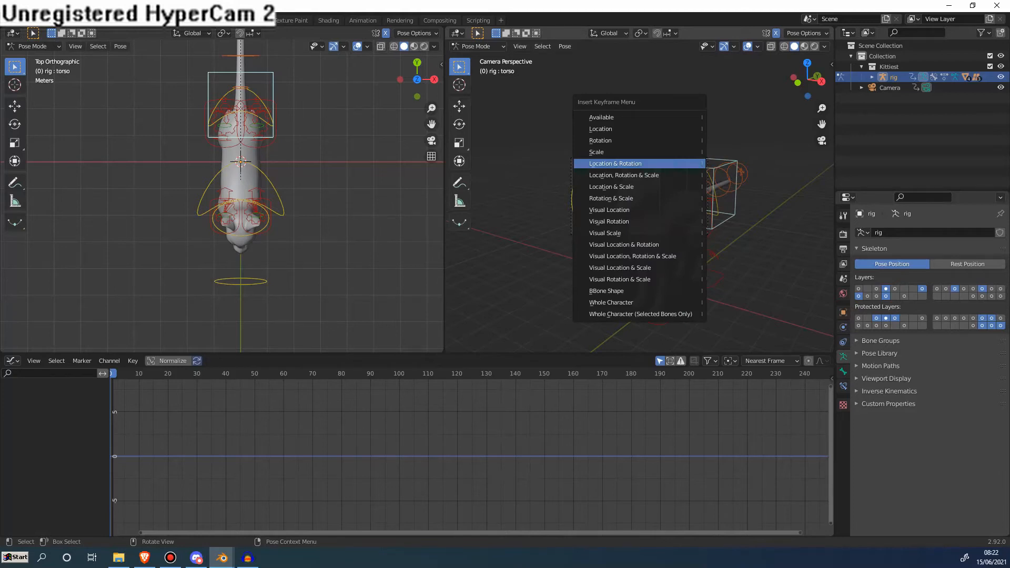
key("Return")
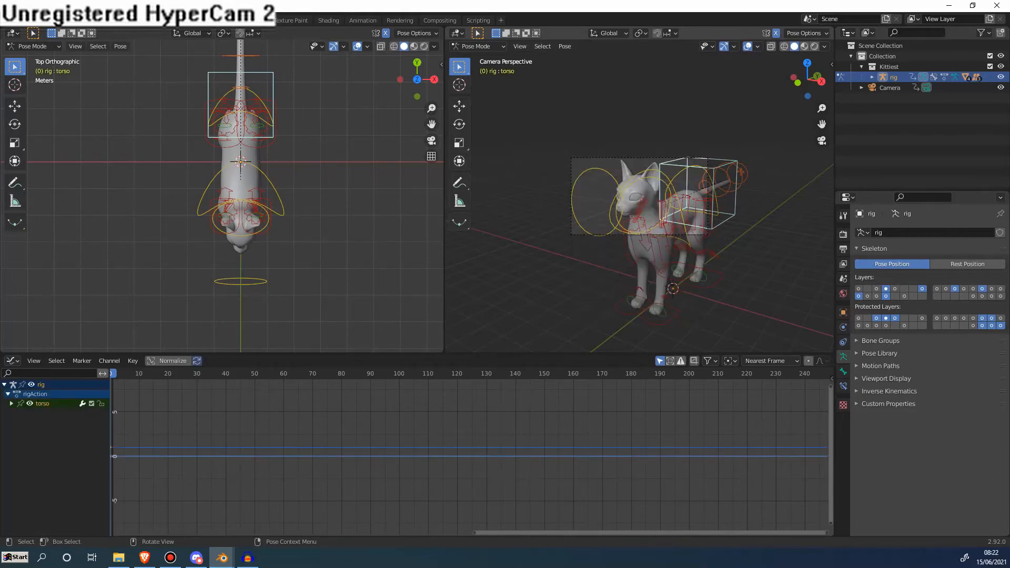
left_click(11, 404)
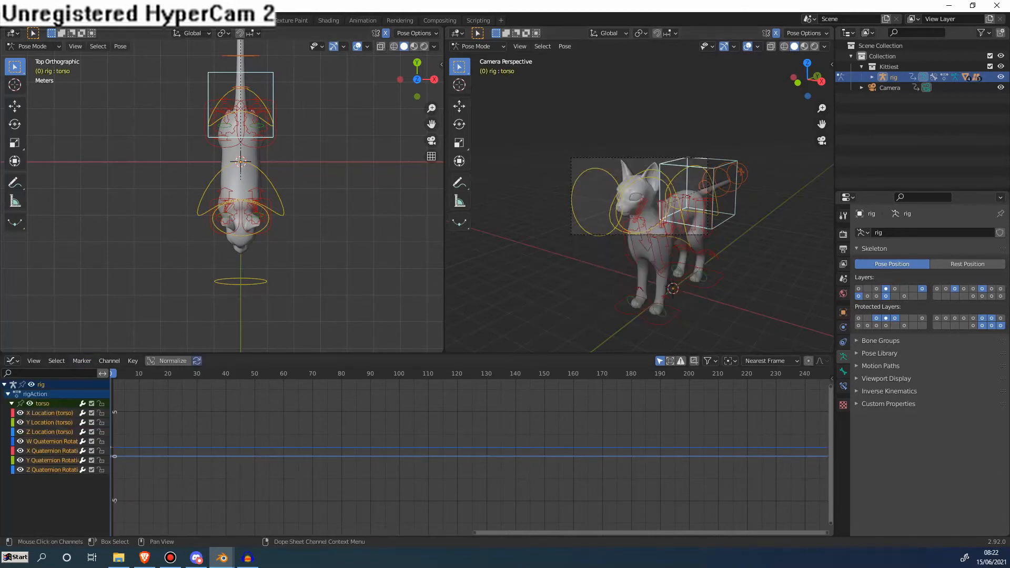
key("g")
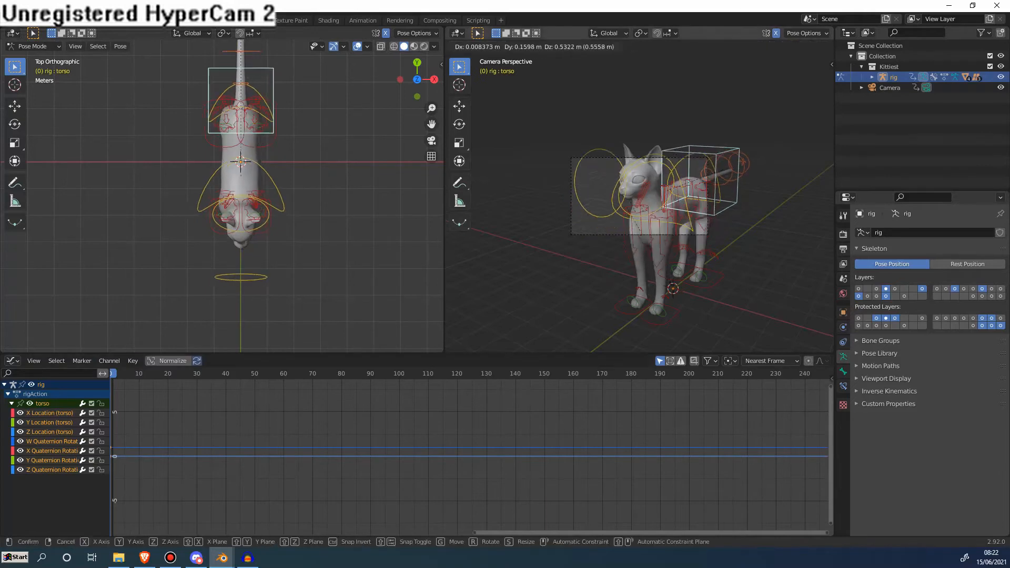
key("Escape")
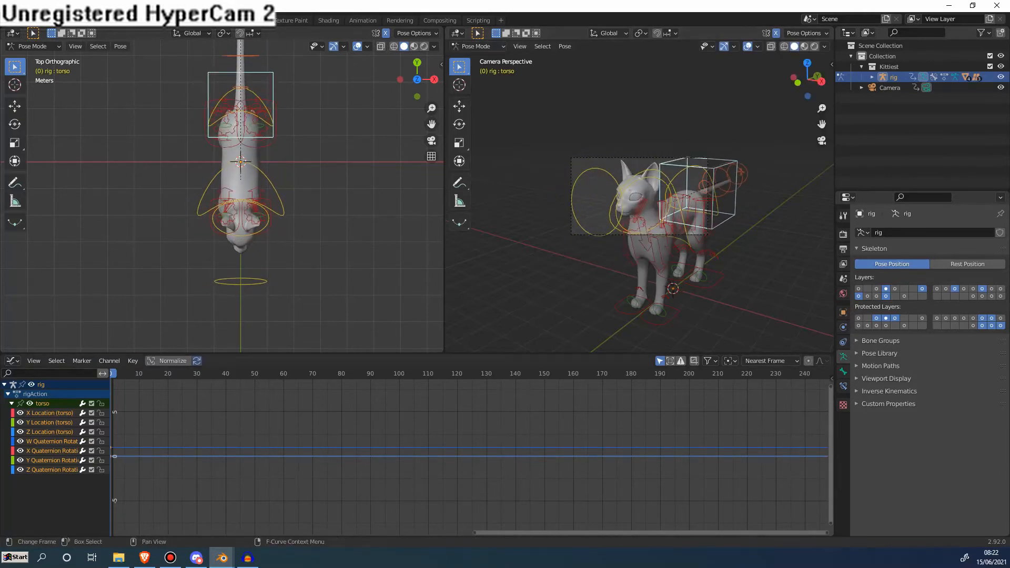
- Show the Graph Editor's sidebar and select the torso's X Location channel to display its curve properties
key("n")
scroll(410, 453, "down", 2)
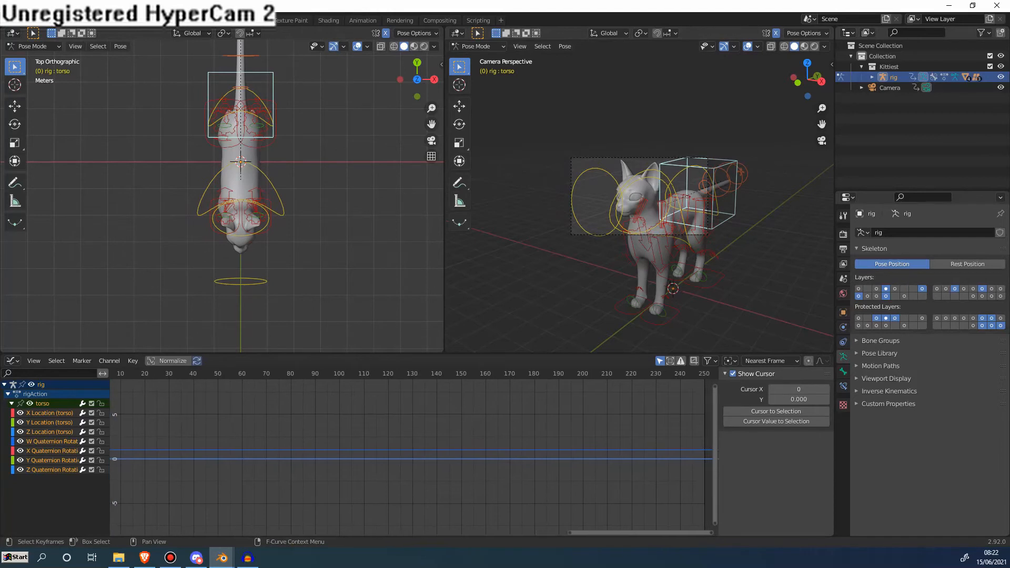
middle_click_drag(410, 452, 411, 453)
scroll(418, 453, "down", 1)
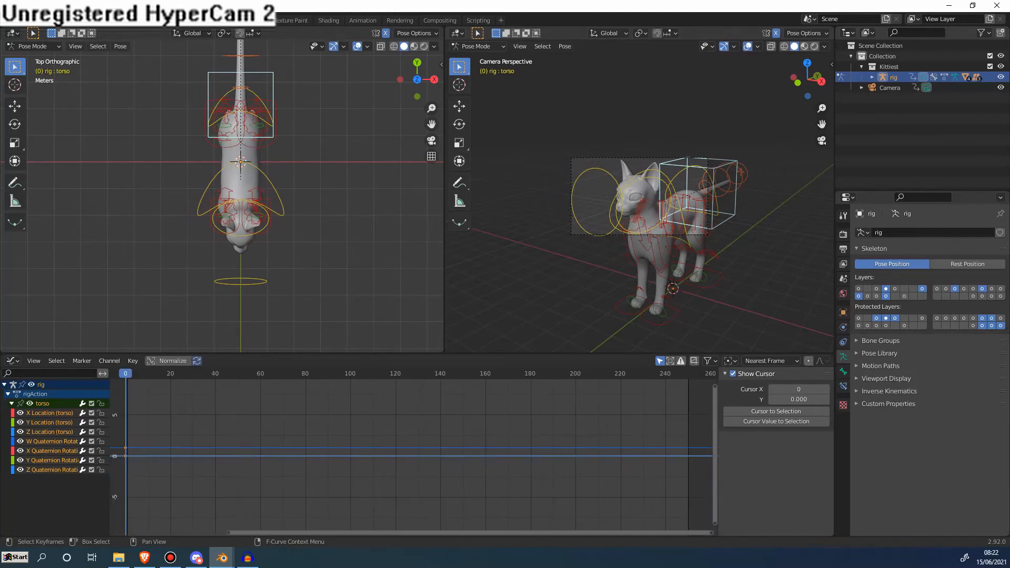
left_click(50, 413)
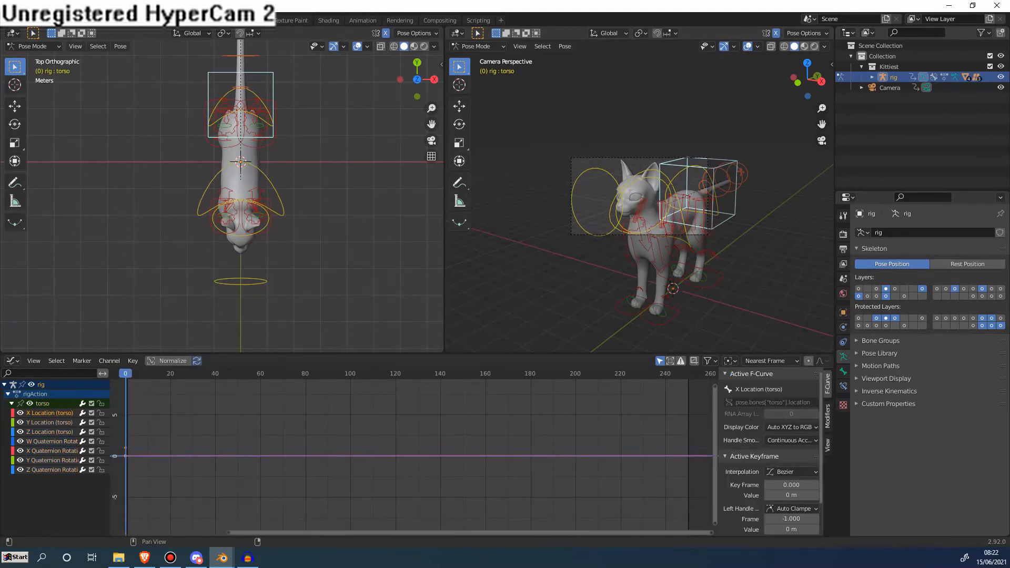
- Add a Noise modifier to the torso's X Location curve in the Graph Editor
left_click(12, 361)
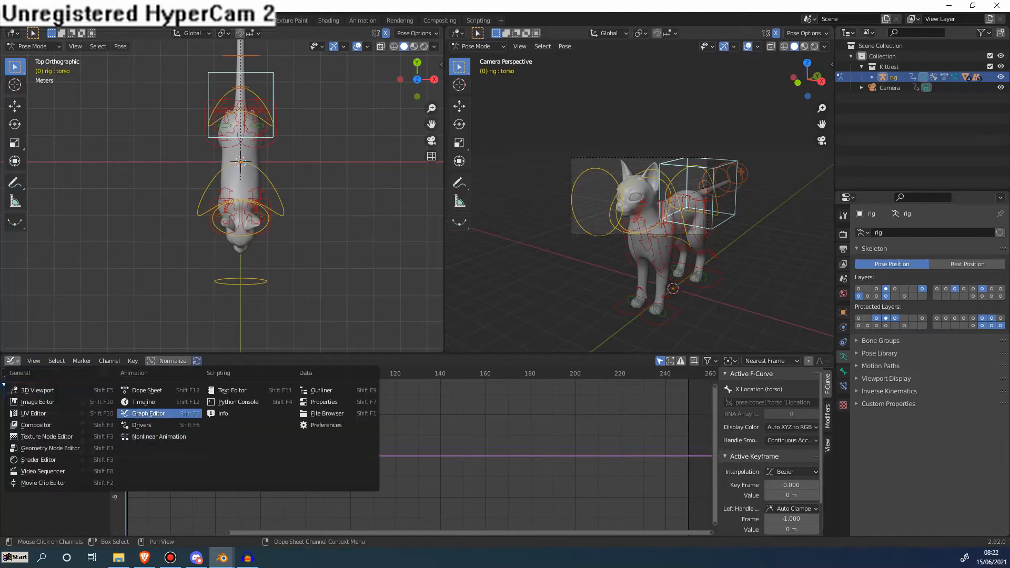
left_click(148, 413)
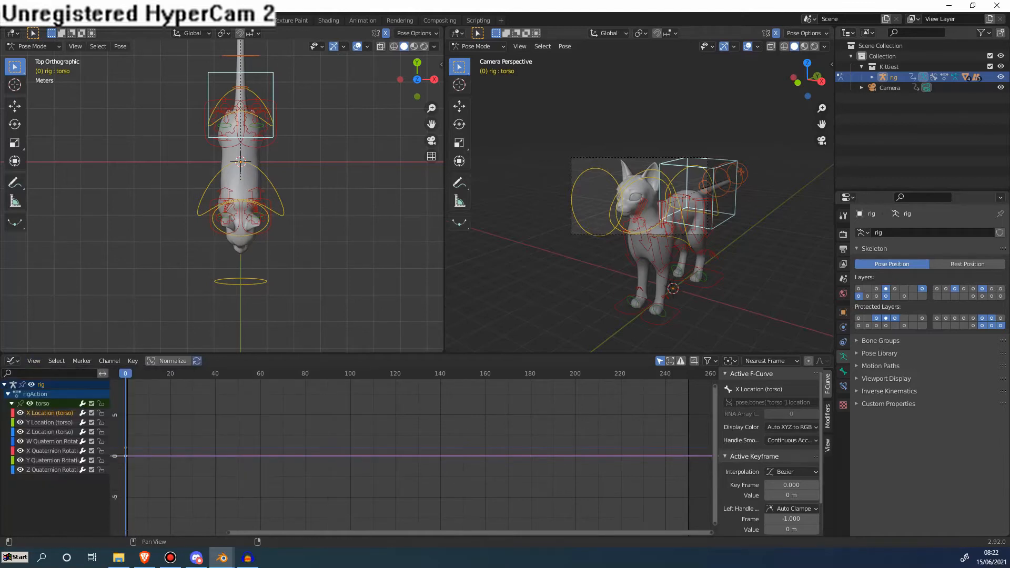
left_click(827, 415)
left_click(758, 390)
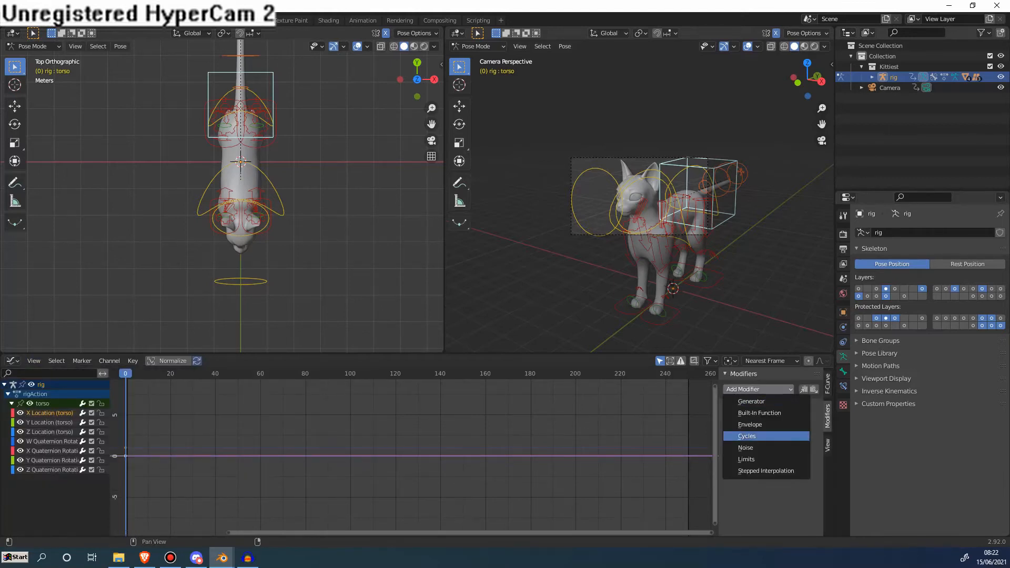
left_click(752, 447)
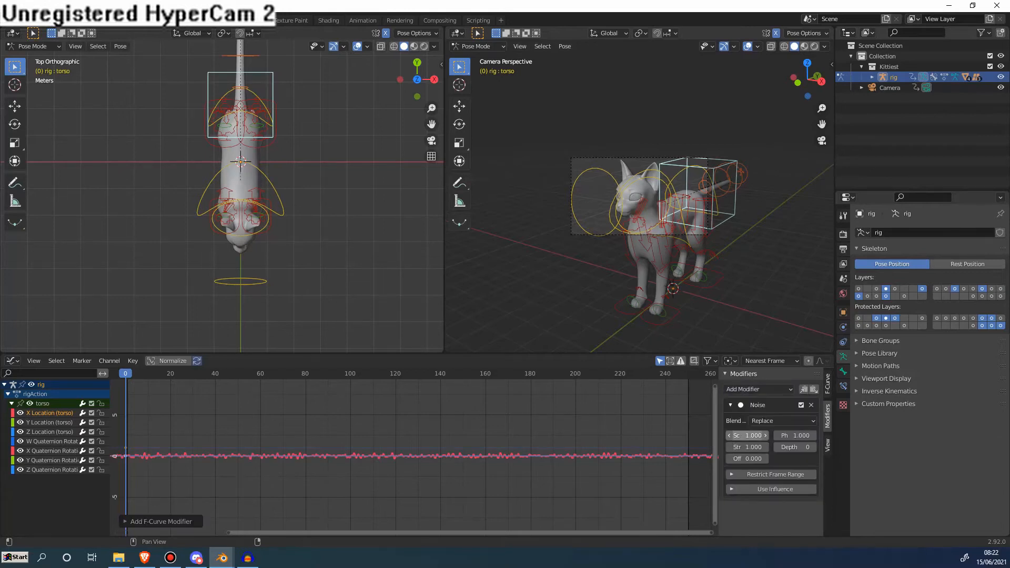
- Play the animation to preview the torso's noise motion and return to frame 0
key("space")
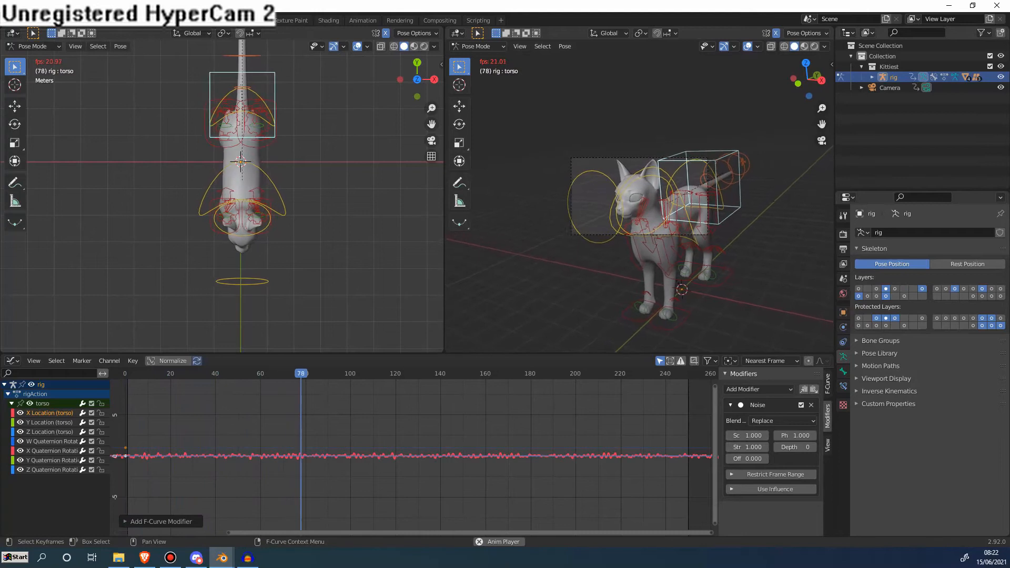
key("space")
key("shift+Left")
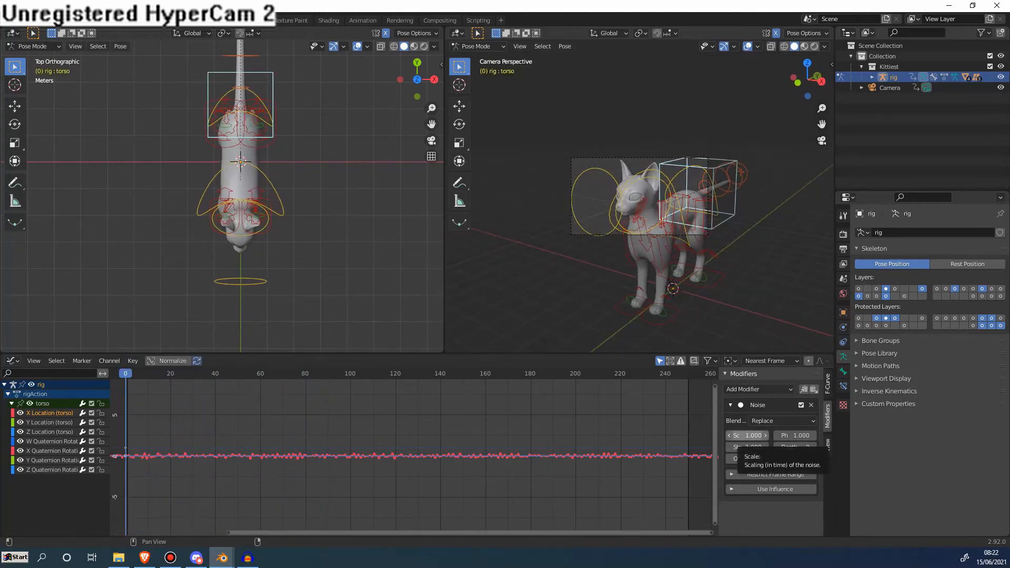
- Set the X Location Noise modifier's scale to 108.3 and its strength to 0.3
mouse_move(747, 436)
left_mouse_down()
mouse_move(815, 435)
mouse_move(791, 435)
left_mouse_up()
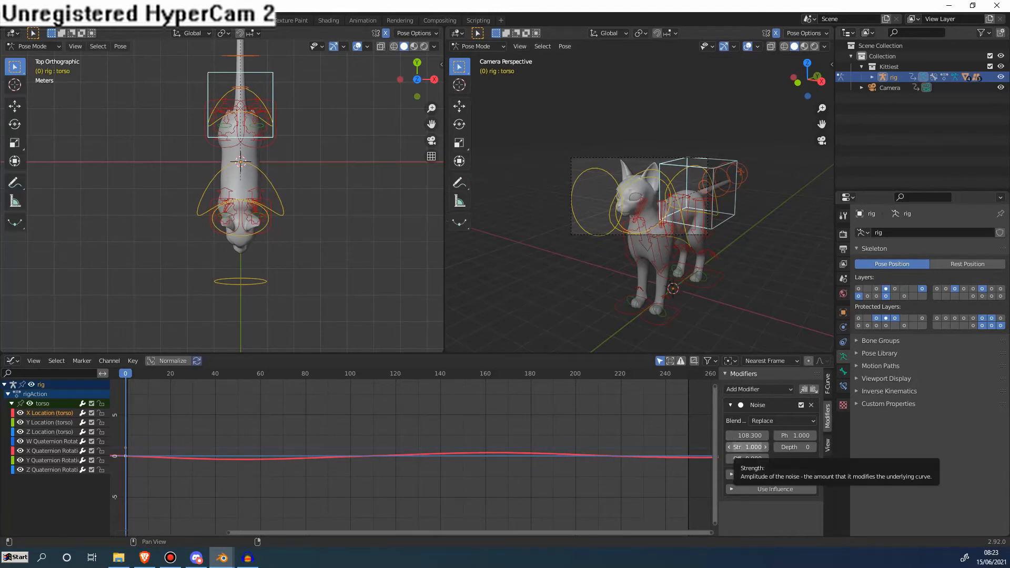
left_click(748, 447)
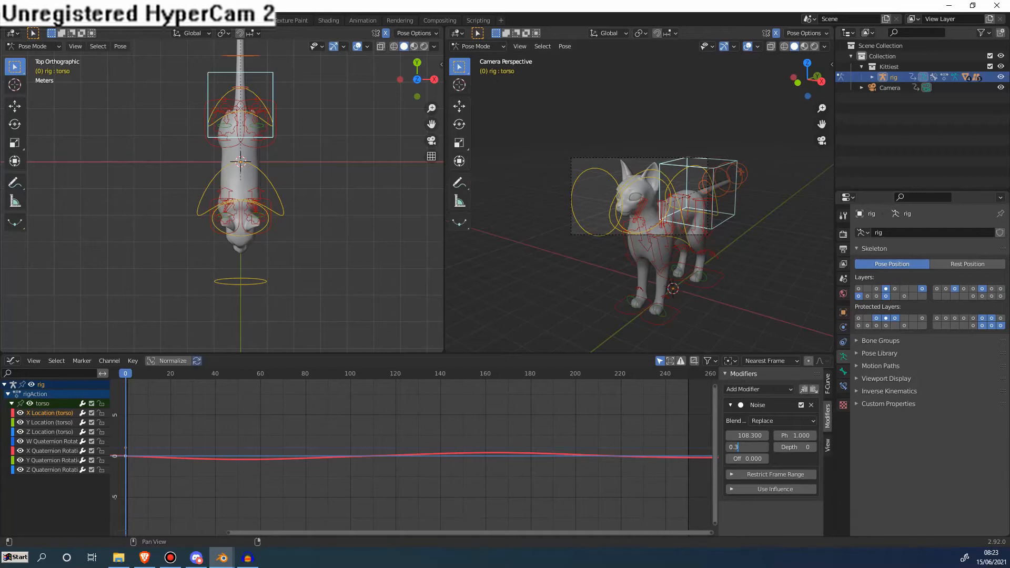
key("Return")
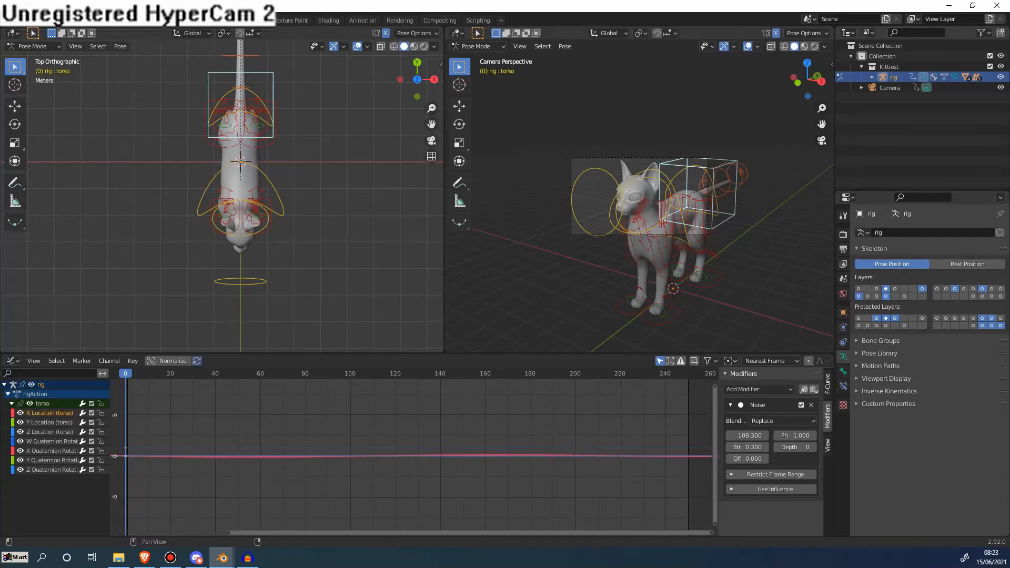
left_click(775, 489)
left_click_drag(780, 499, 816, 499)
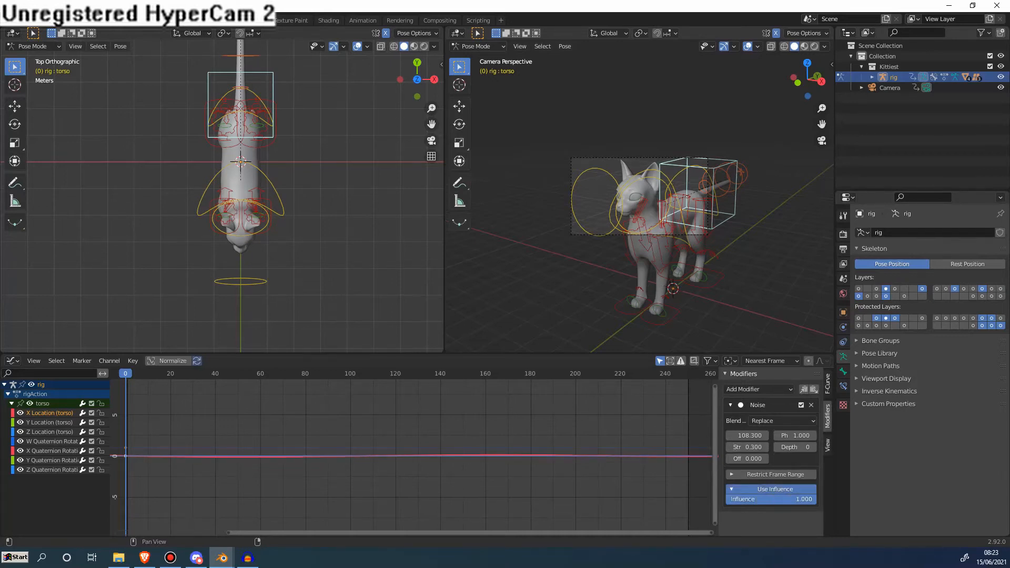
left_click(775, 489)
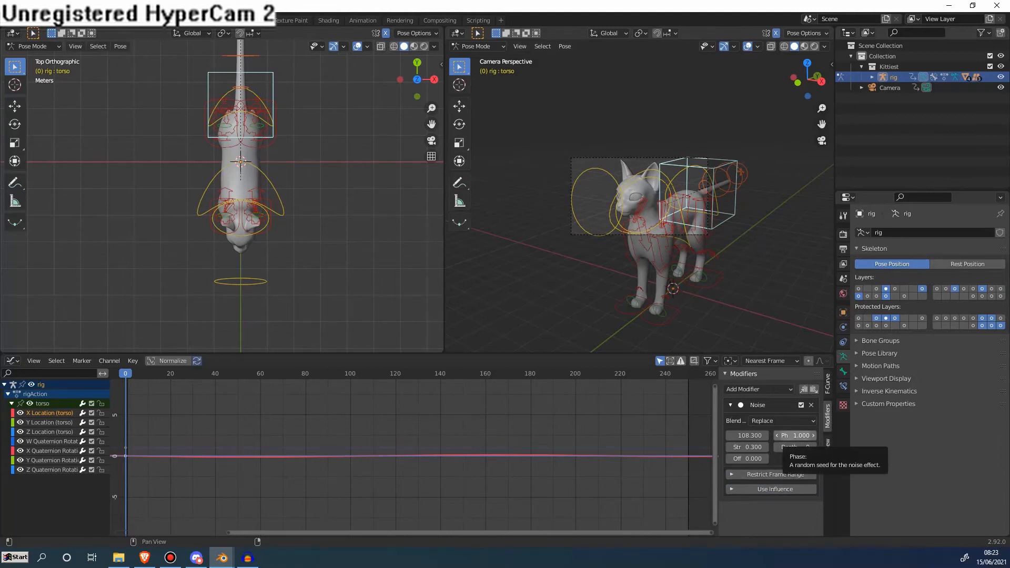
left_click(730, 405)
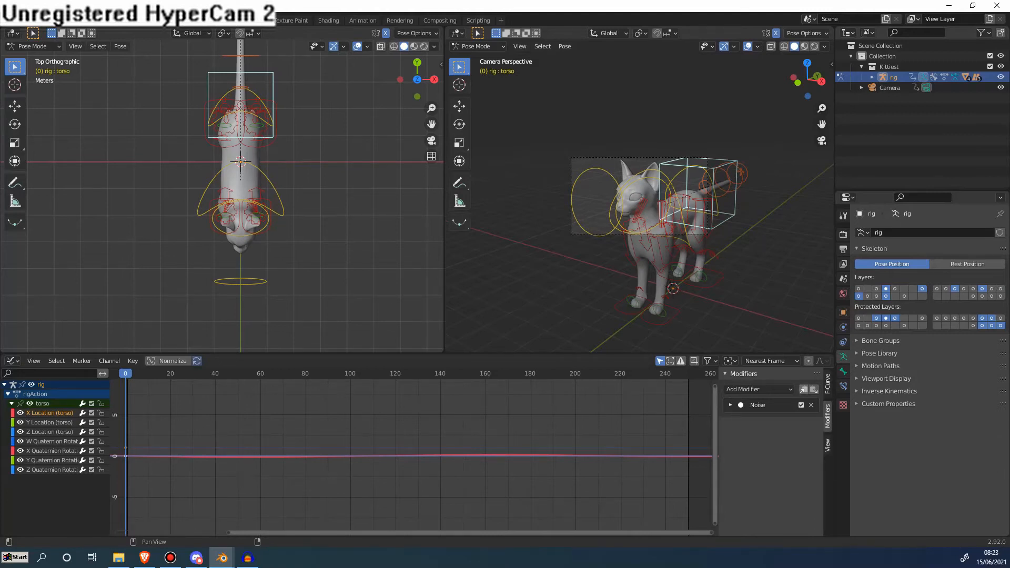
left_click(731, 405)
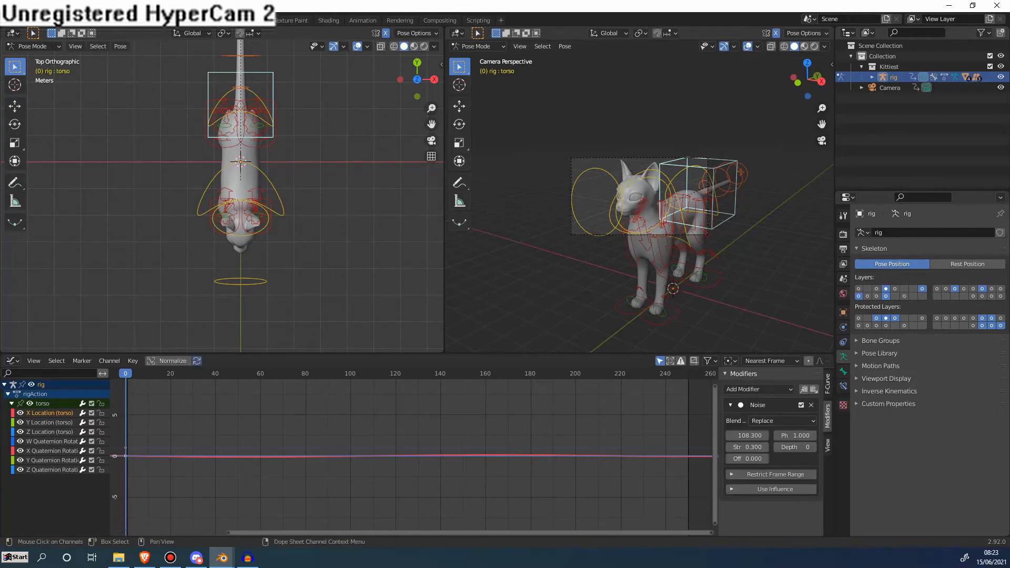
- Paste the Noise modifier onto the torso's channels from Y Location to Z Quaternion Rotation and preview the animation, ending at frame 0
left_click_drag(63, 497, 40, 421)
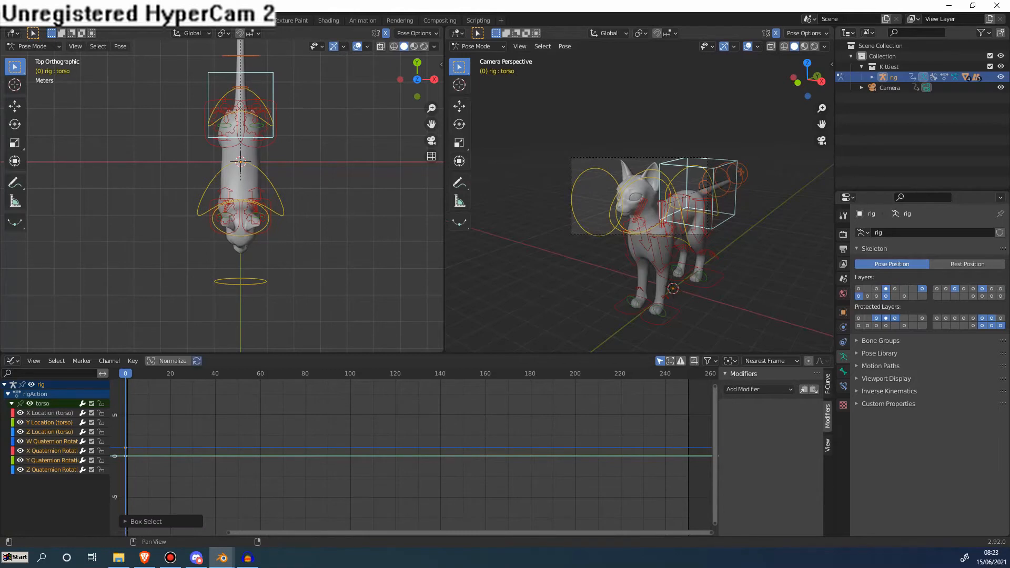
left_click(813, 389)
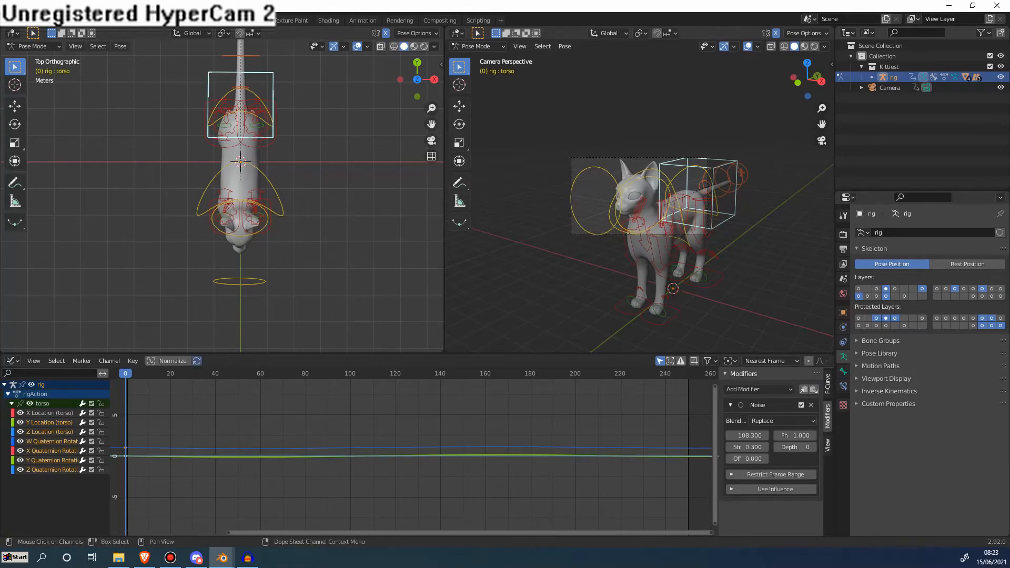
key("space")
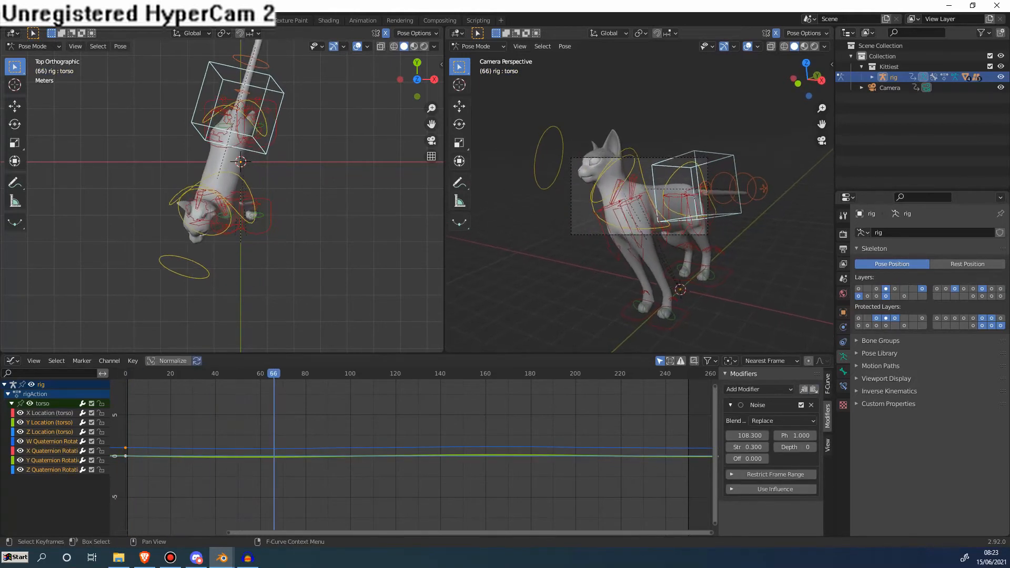
left_click_drag(560, 373, 125, 373)
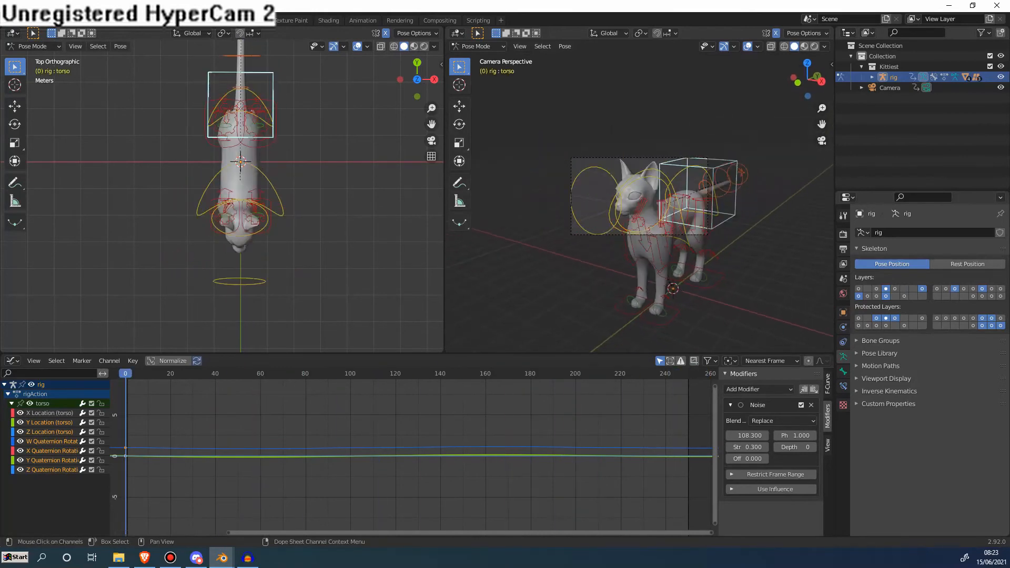
- Set the Noise phase of the torso's Y Location curve to -480.9 and lower the phase of its Z Location curve
left_click(50, 412)
left_click(50, 423, "shift")
mouse_move(126, 374)
left_mouse_down()
mouse_move(649, 373)
mouse_move(126, 373)
left_mouse_up()
left_click_drag(795, 435, 542, 436)
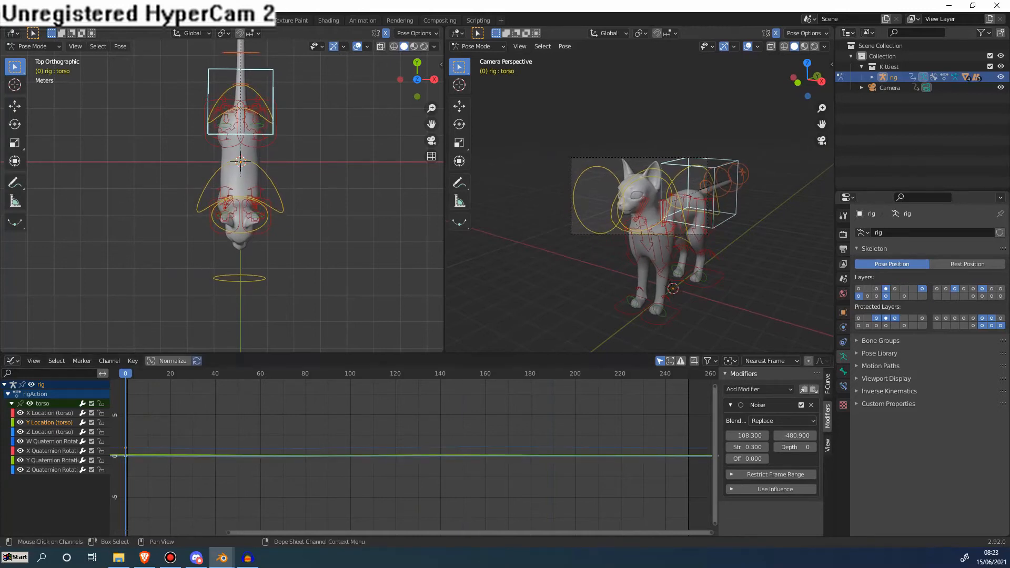
left_click(49, 432)
left_click_drag(795, 435, 660, 435)
- Set the Noise phase of the torso's X, Y and Z Quaternion Rotation curves to -331.6, -223.1 and 322.7 respectively
left_click(51, 450)
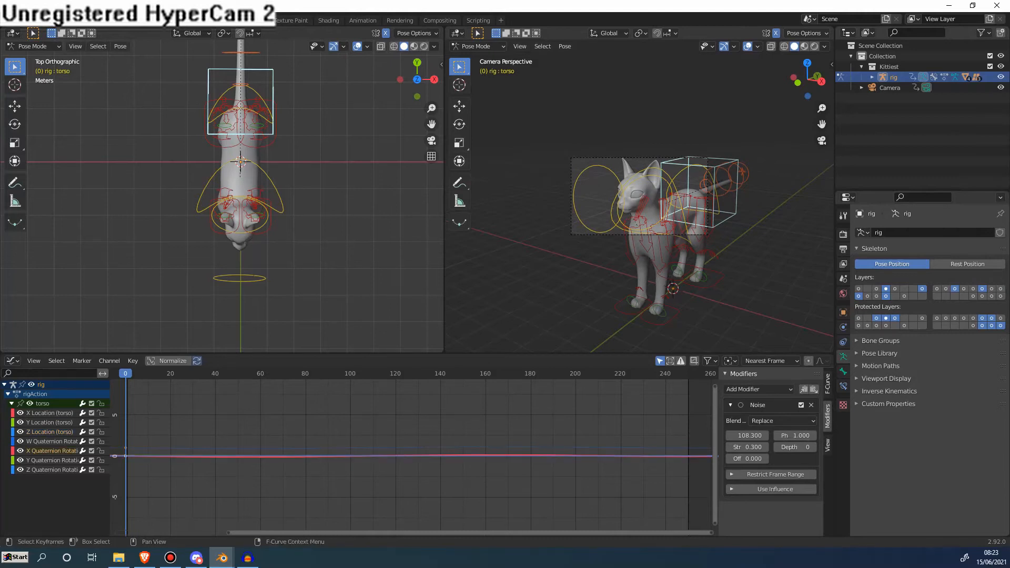
left_click_drag(794, 436, 619, 436)
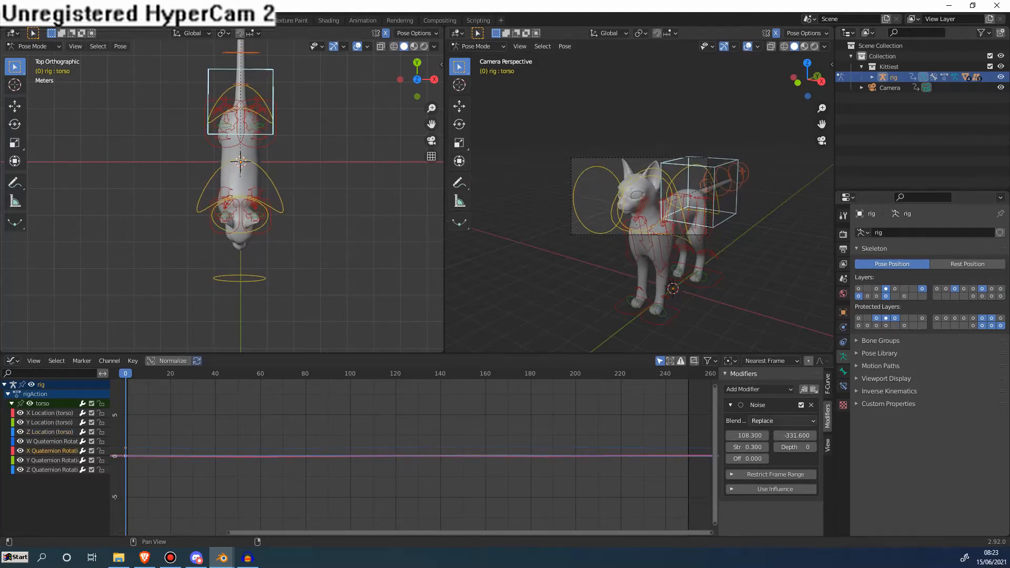
left_click(51, 460)
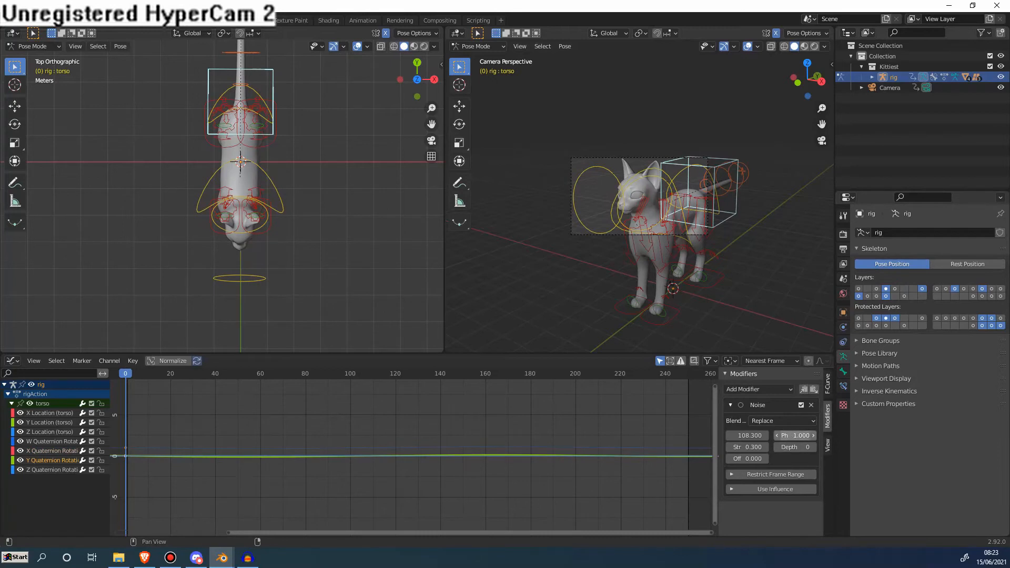
left_click_drag(794, 437, 676, 436)
left_click(51, 469)
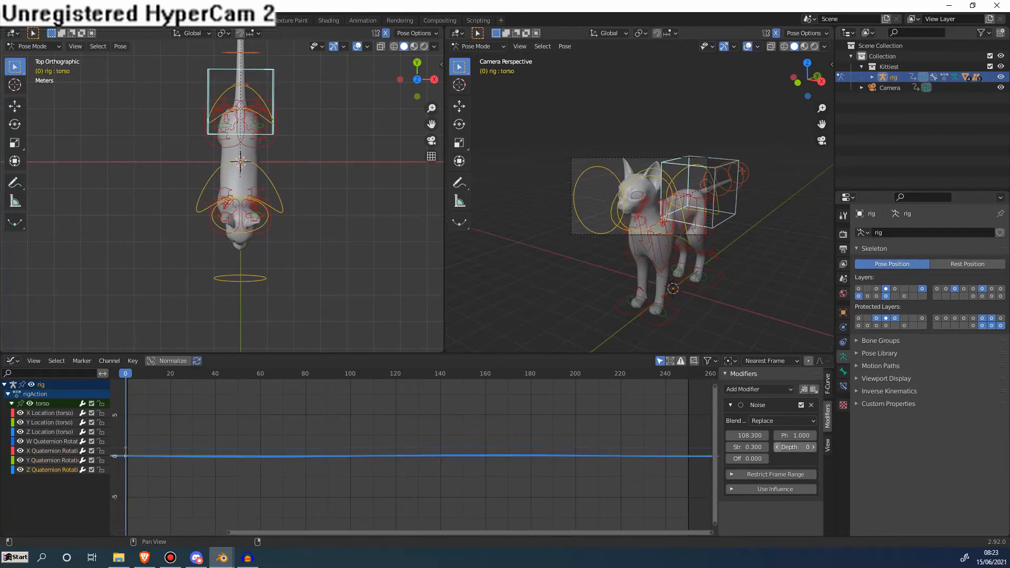
left_click_drag(795, 435, 816, 436)
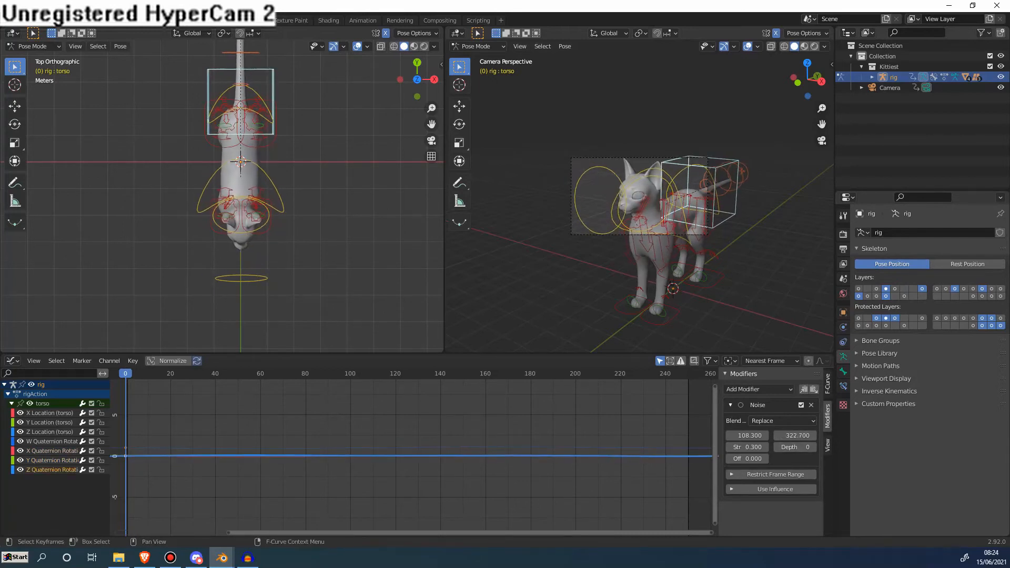
- Play the animation to check the torso's sway, inspect the cat from the side at frame 156, and return to the camera view
mouse_move(126, 374)
left_mouse_down()
mouse_move(690, 374)
mouse_move(126, 373)
left_mouse_up()
left_click(51, 441)
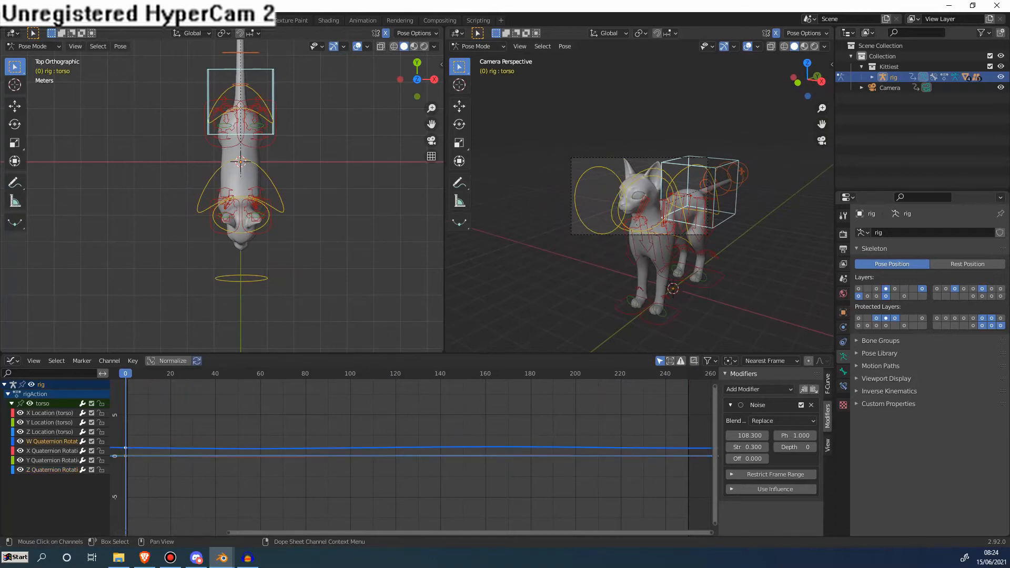
left_click(52, 470)
key("space")
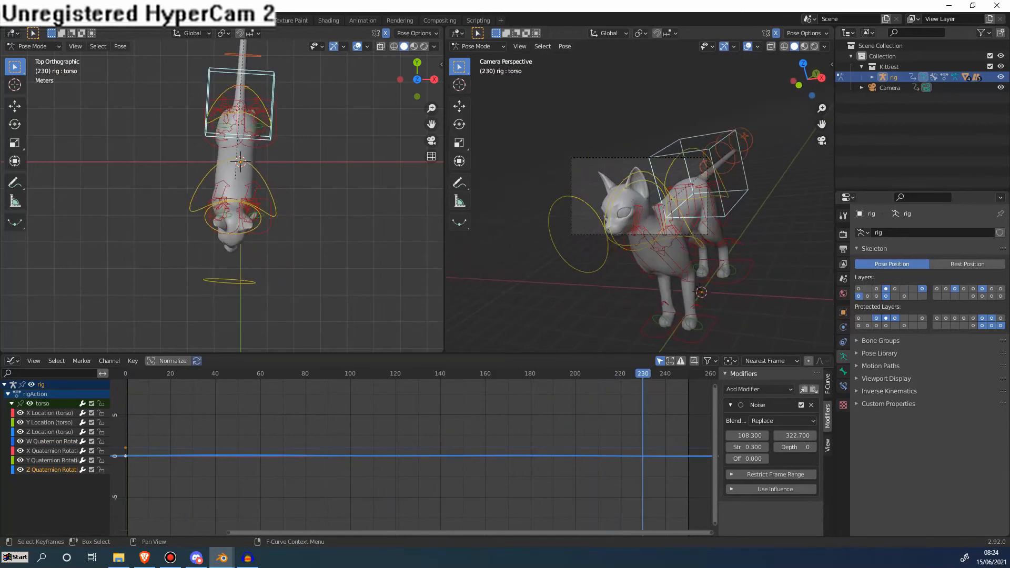
key("space")
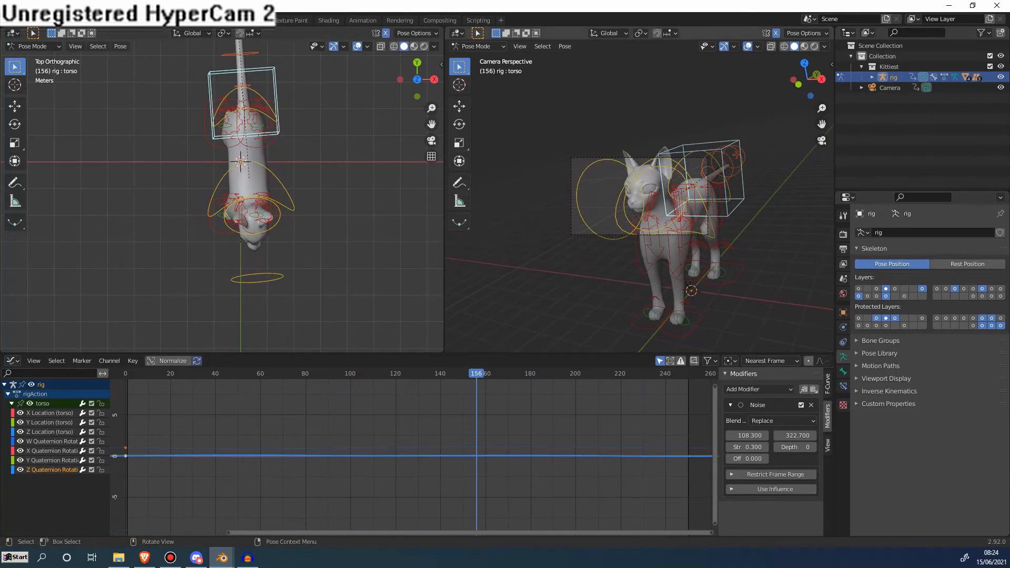
middle_click_drag(699, 211, 613, 210)
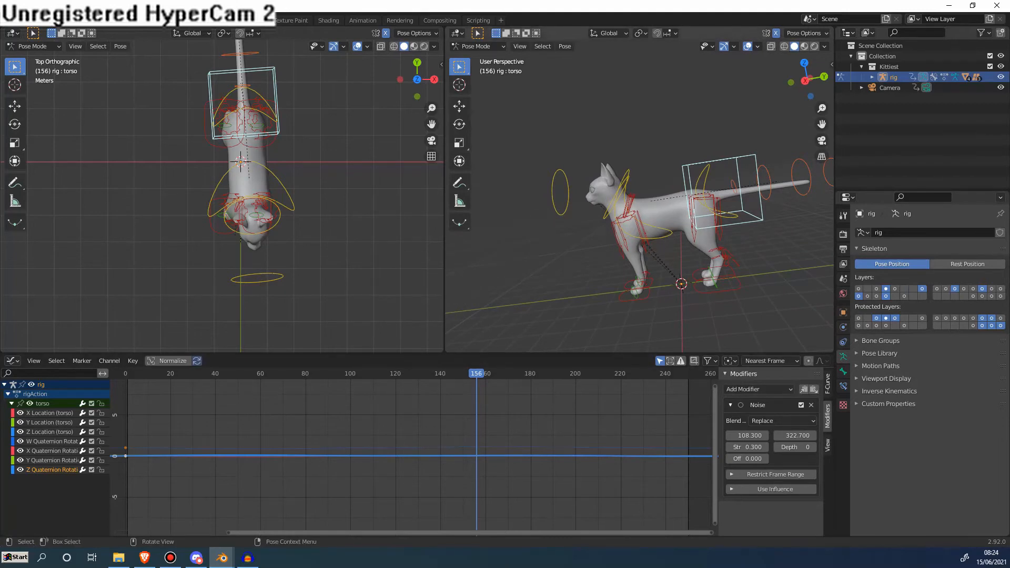
middle_click_drag(679, 210, 707, 210)
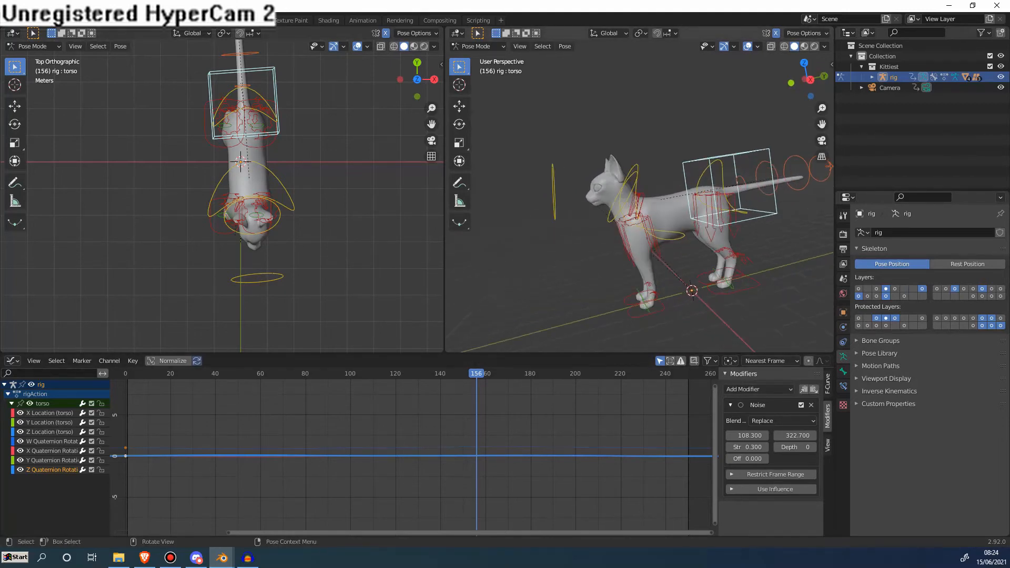
key("KP_0")
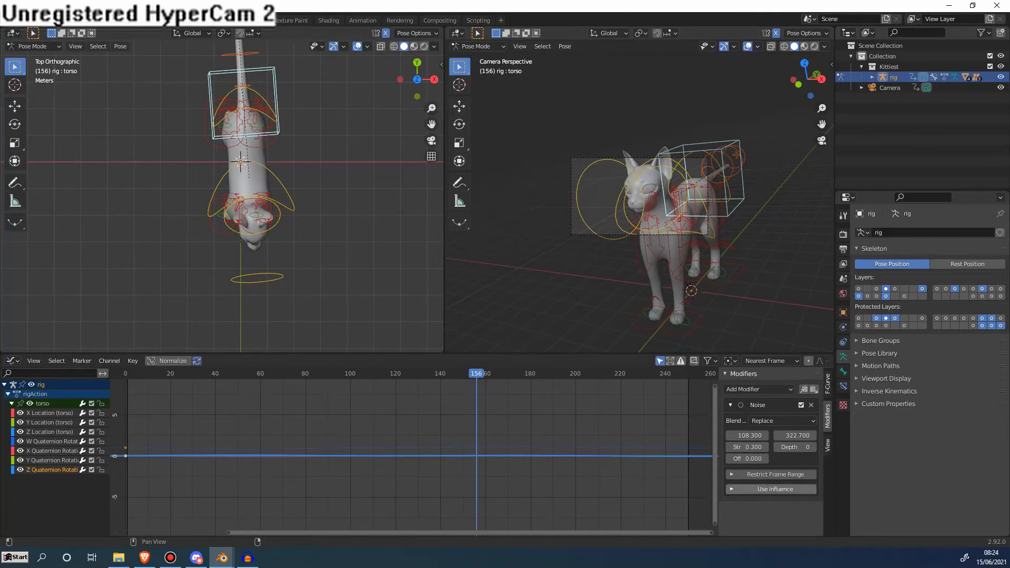
- Enable Noise influence on the torso's Z, Y and X Quaternion Rotation curves at 0.316, 0.259 and 0.224, and return to frame 0
left_click(774, 489)
mouse_move(771, 499)
left_mouse_down()
mouse_move(724, 499)
mouse_move(755, 499)
left_mouse_up()
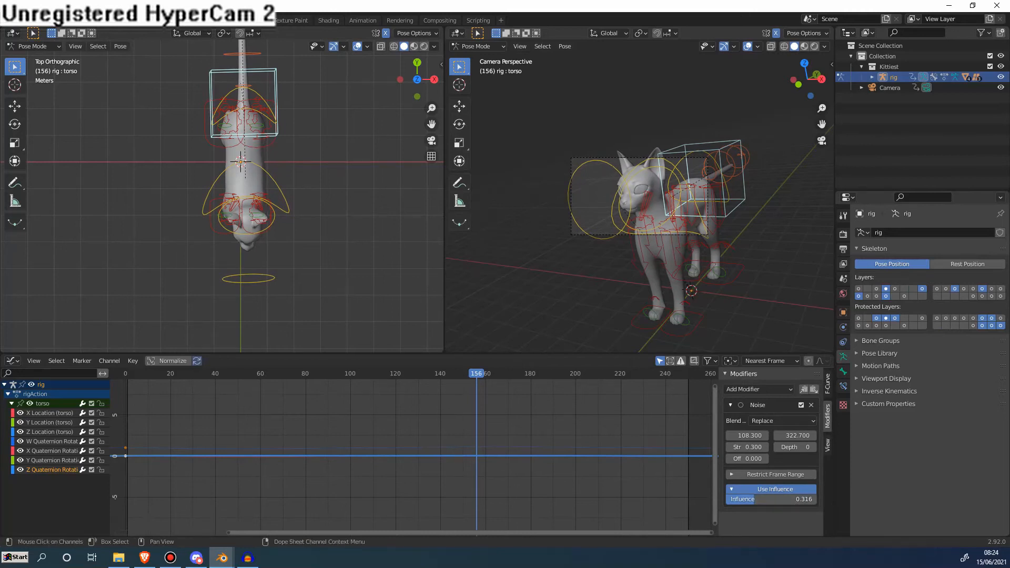
left_click(51, 460)
left_click(774, 489)
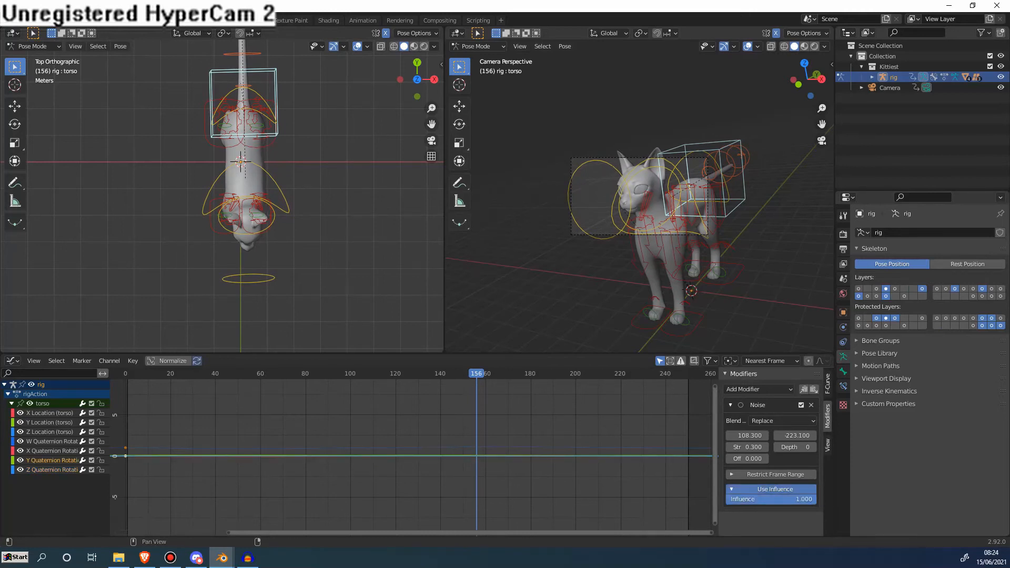
left_click_drag(789, 499, 728, 499)
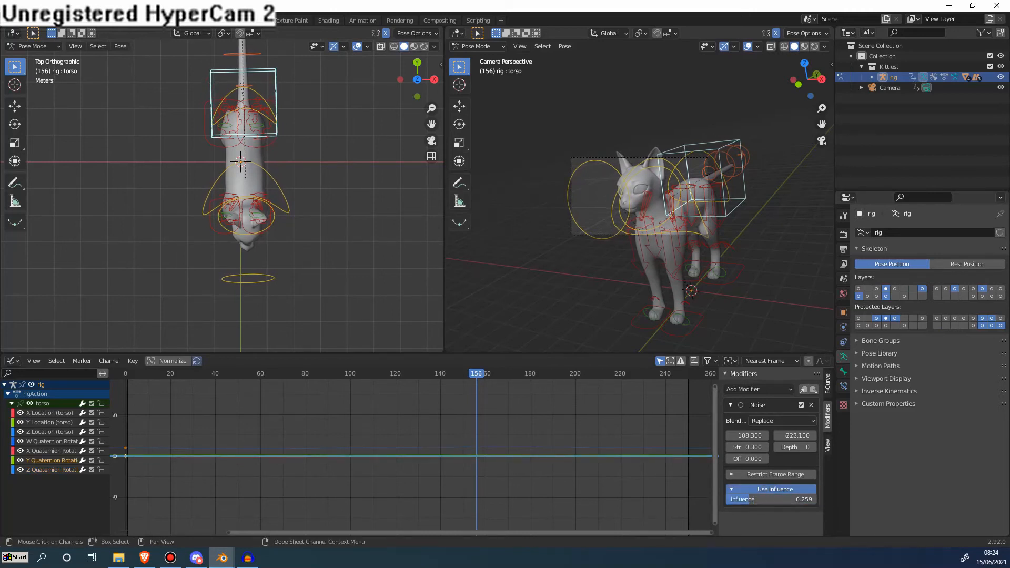
left_click(52, 451)
left_click(774, 489)
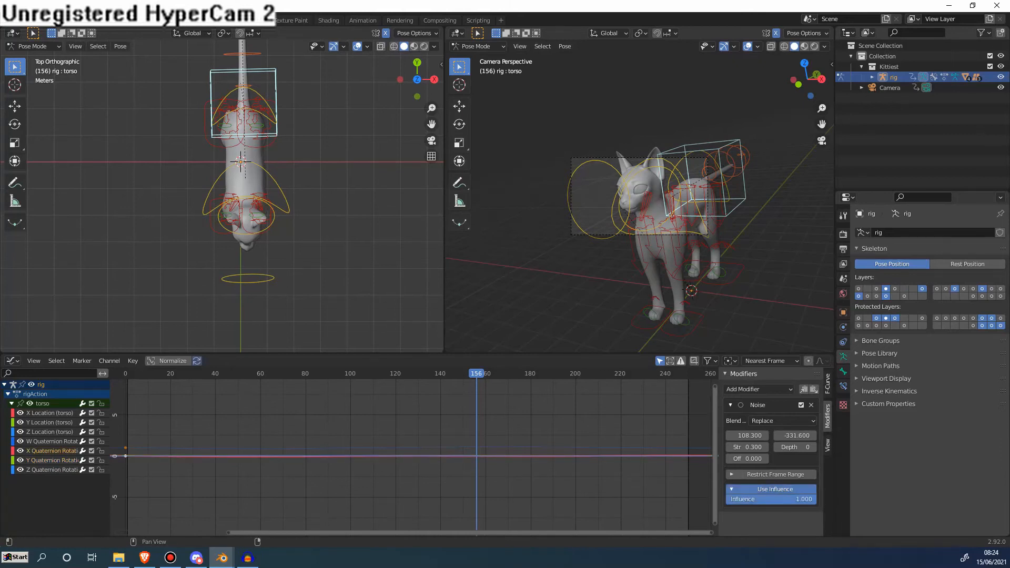
left_click_drag(789, 499, 730, 499)
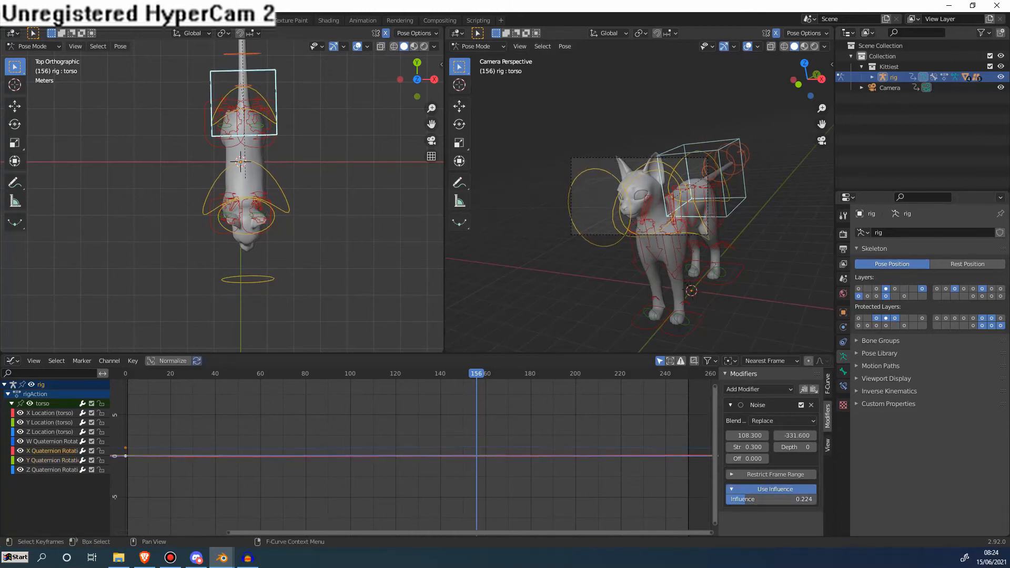
left_click_drag(476, 373, 125, 374)
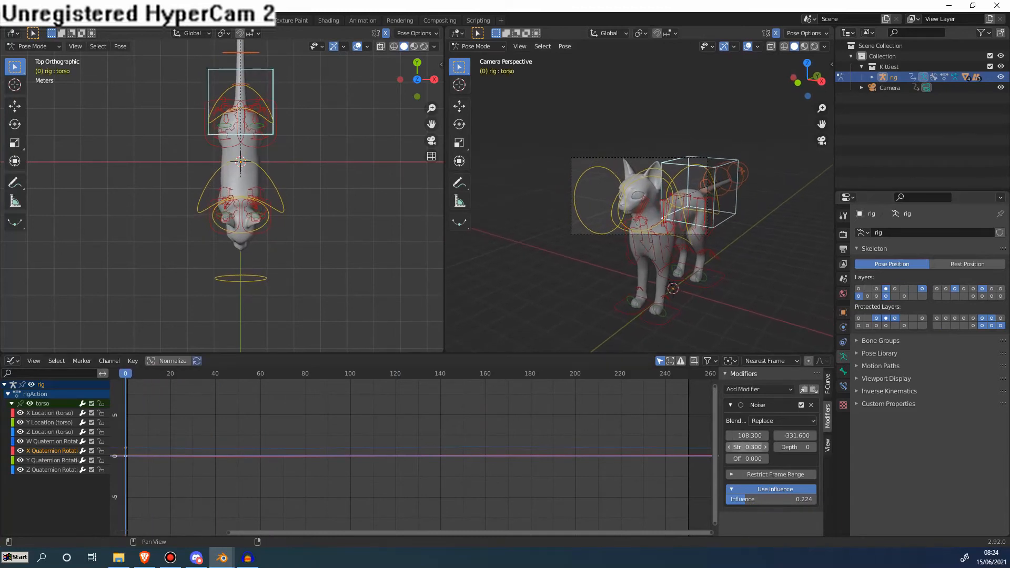
- Set the Noise strength of the torso's X, Y and Z Quaternion Rotation curves to 0.15 each
left_click(746, 446)
type("15")
key("Return")
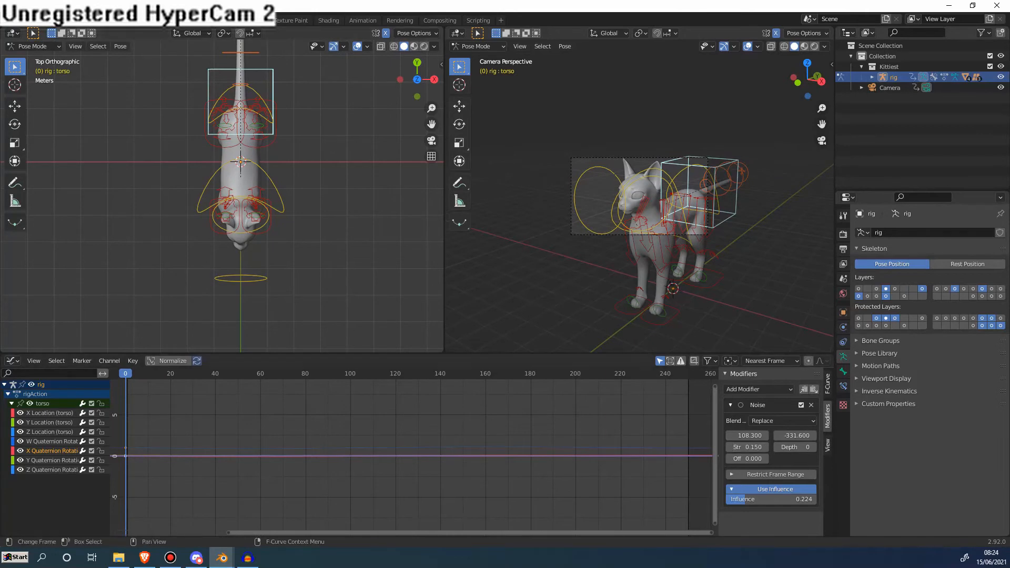
left_click(52, 460)
left_click(747, 447)
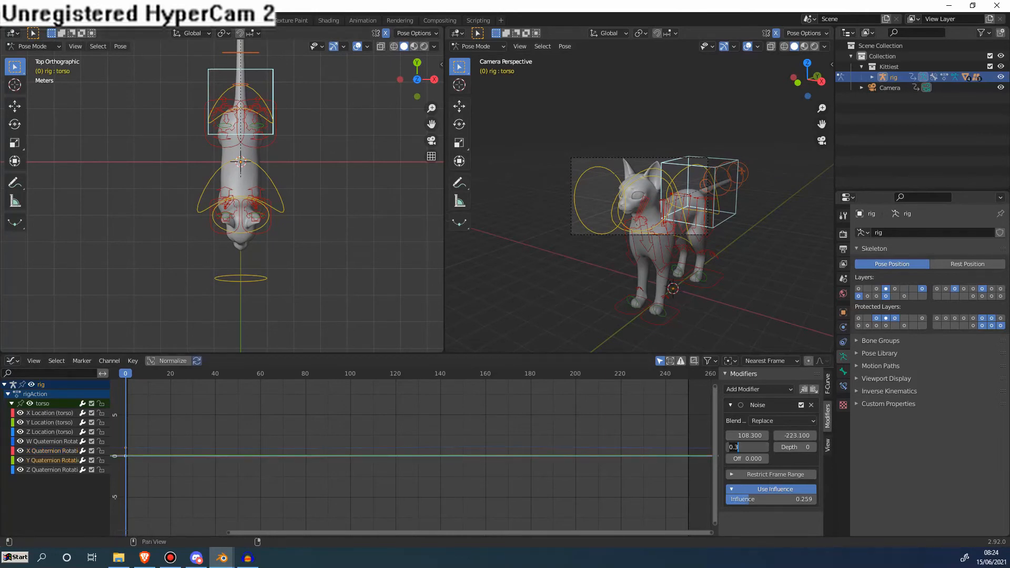
type("0.15")
key("Return")
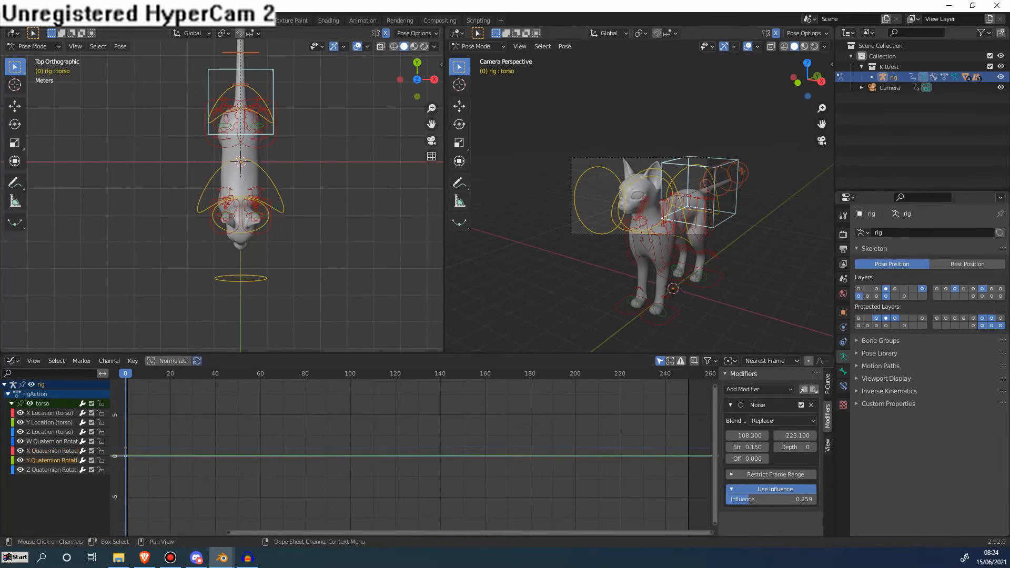
left_click(51, 470)
left_click(747, 447)
type("0.")
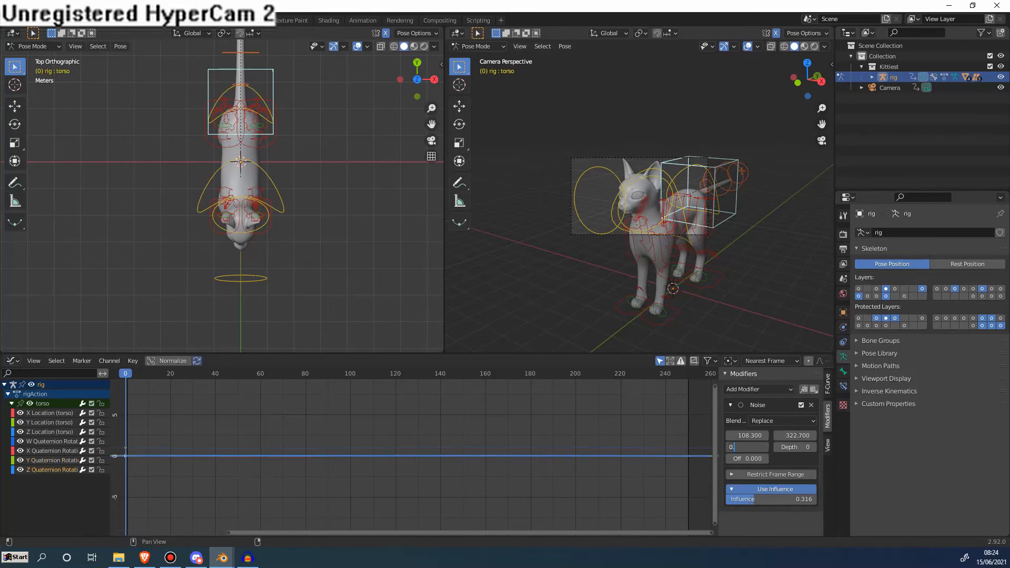
type("15")
key("Return")
- Play the animation to check the torso's sway, stop playback, and select the head control bone
key("space")
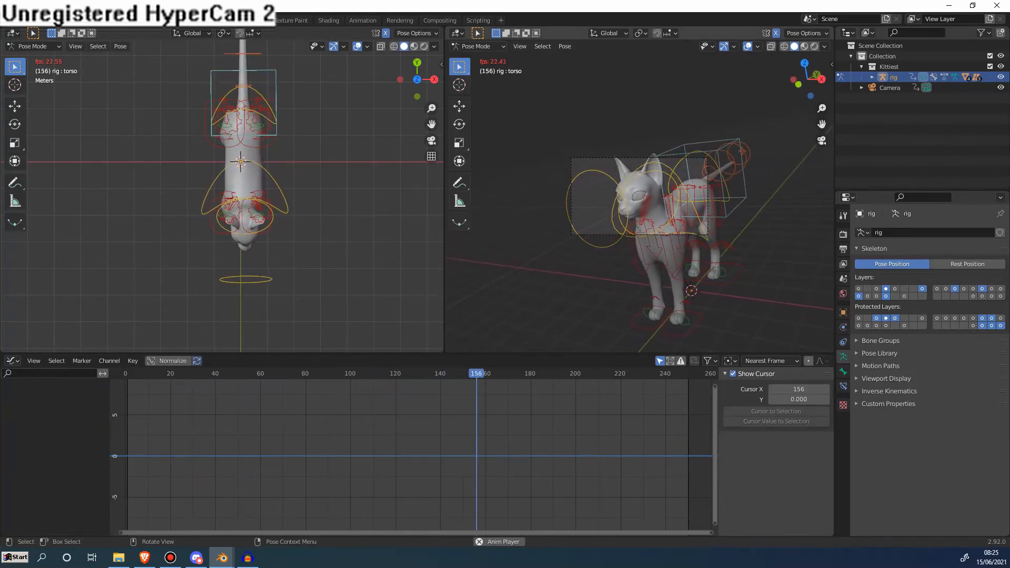
key("space")
left_click(246, 282)
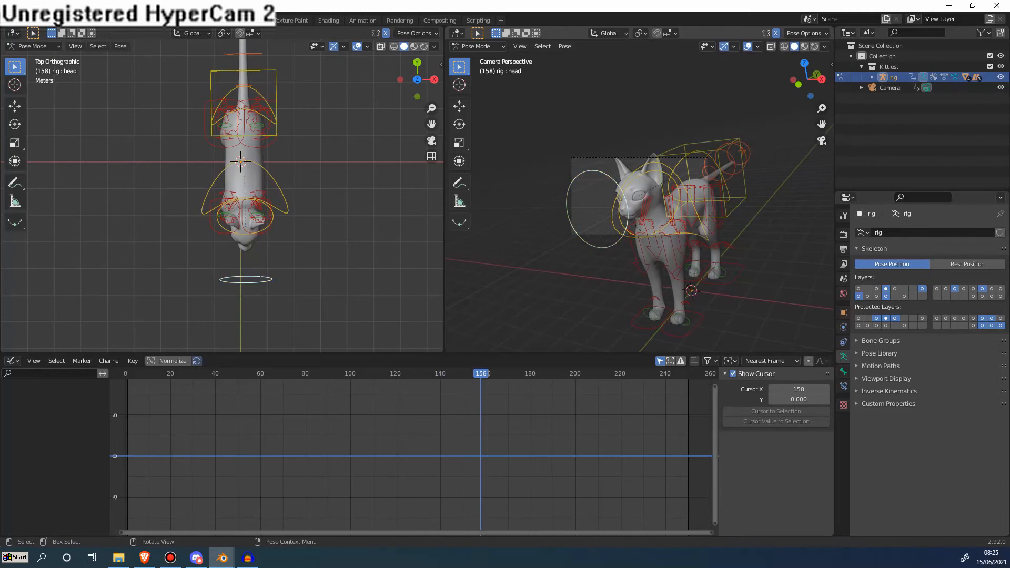
key("i")
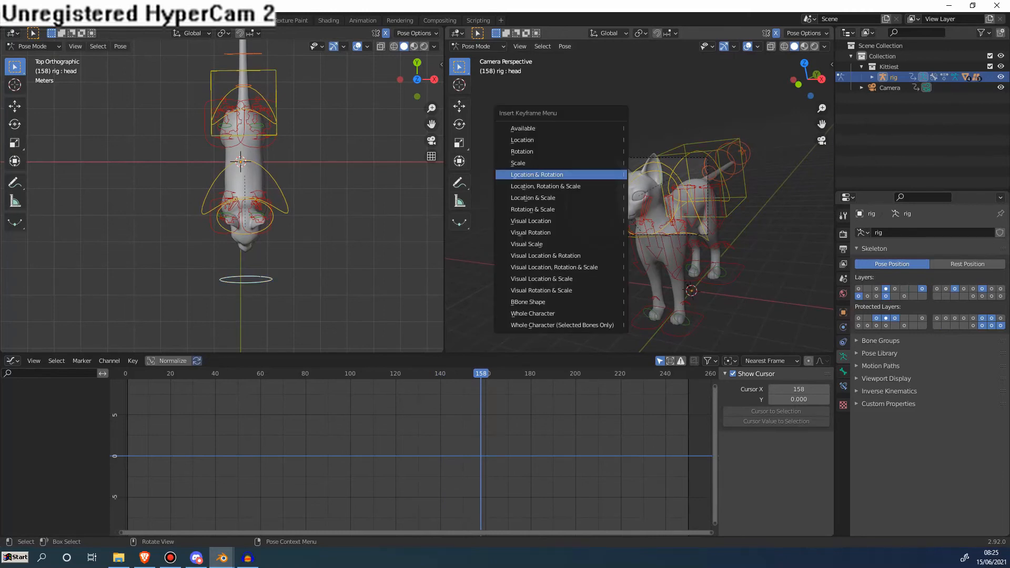
key("Return")
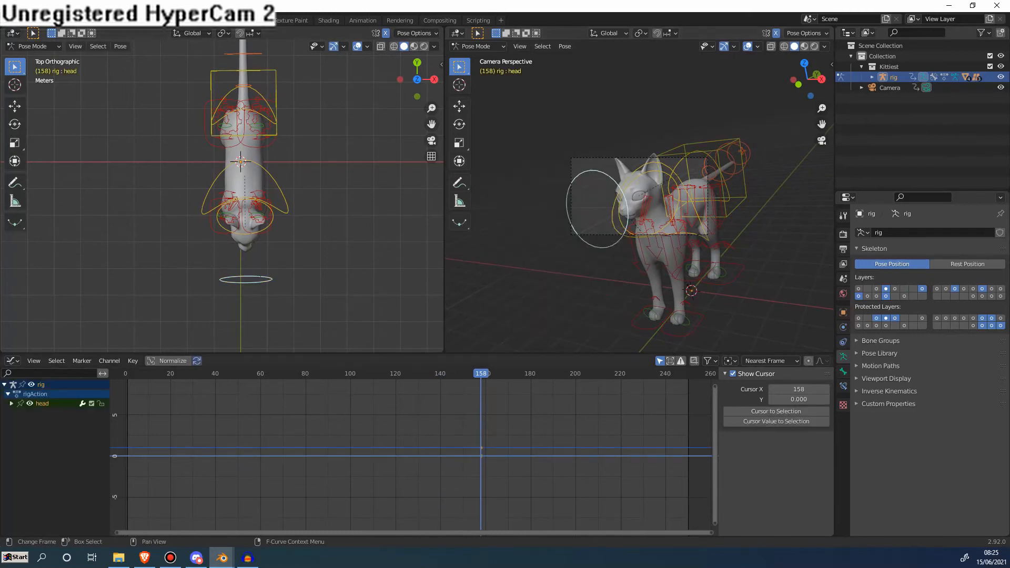
key("shift+Left")
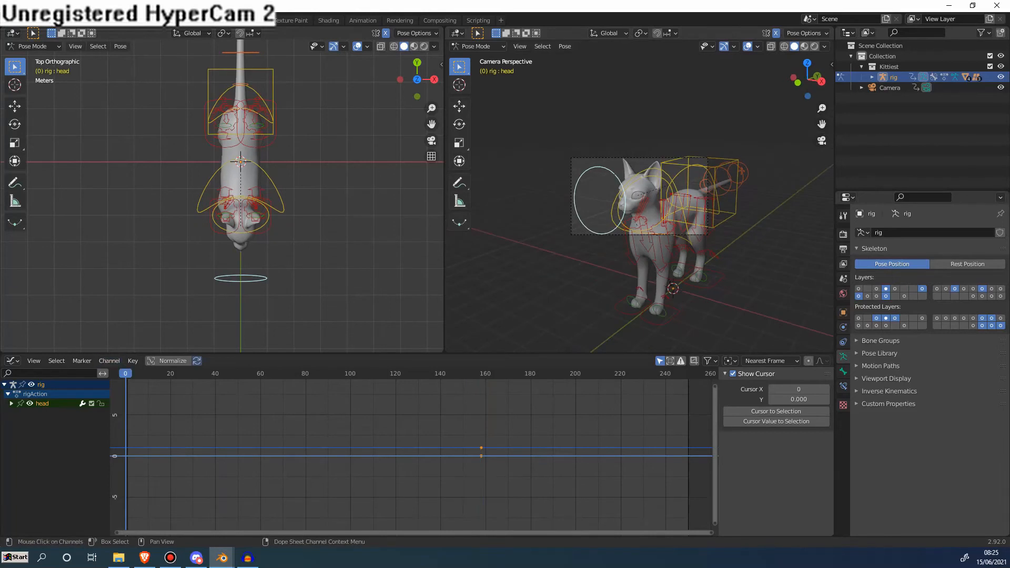
left_click(42, 403)
left_click(11, 403)
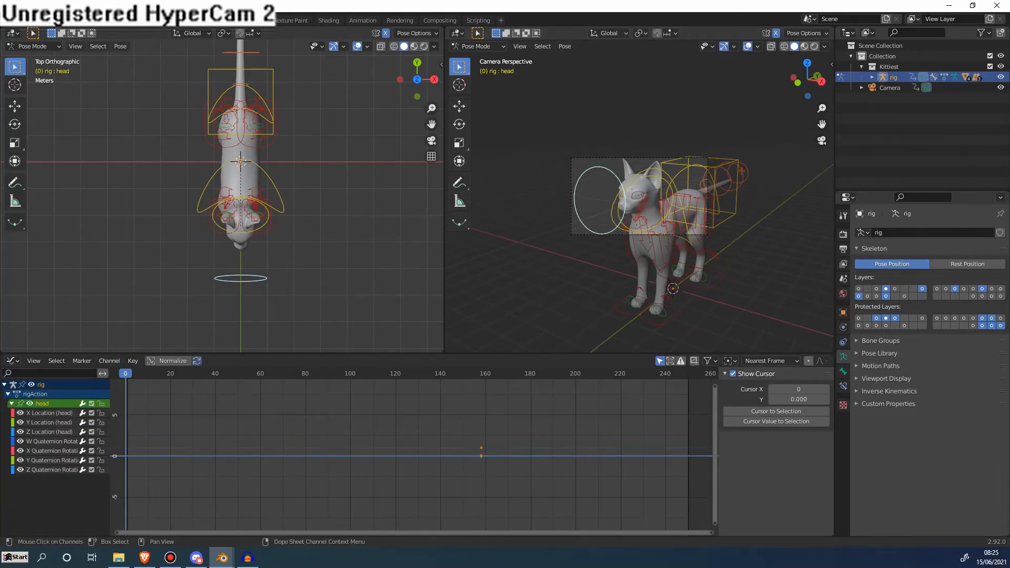
left_click_drag(445, 430, 505, 486)
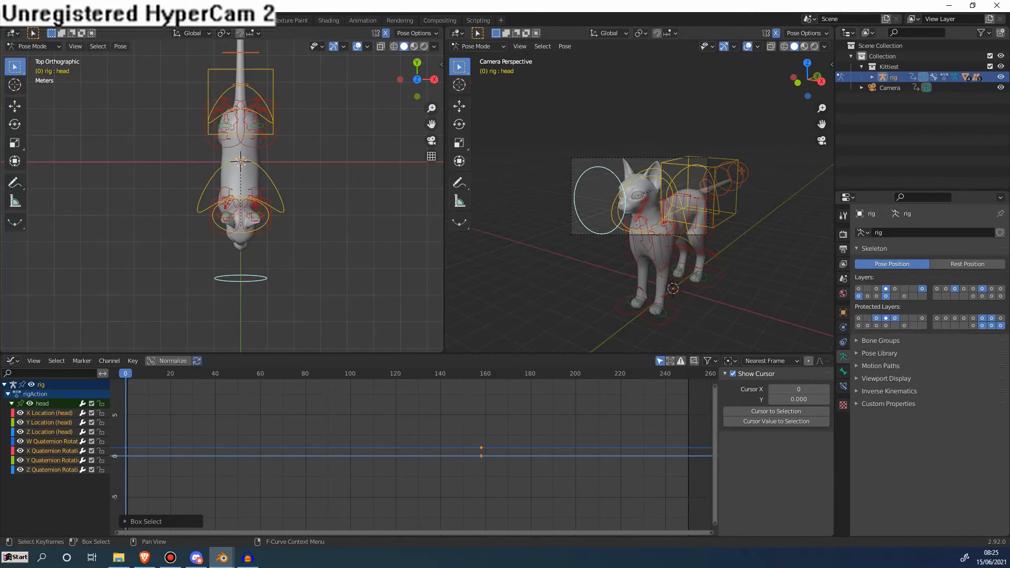
left_click(11, 403)
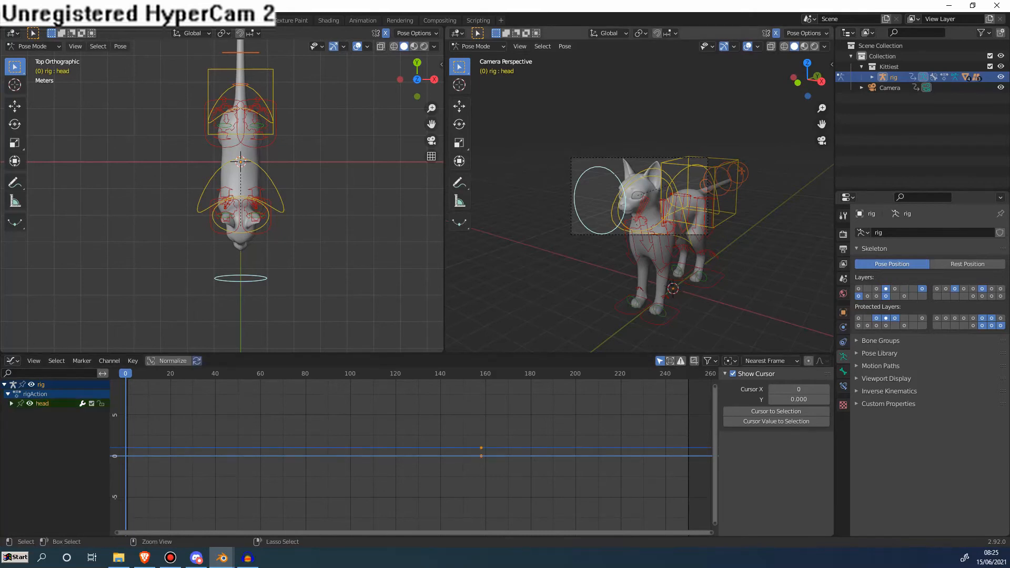
key("Up")
key("Delete")
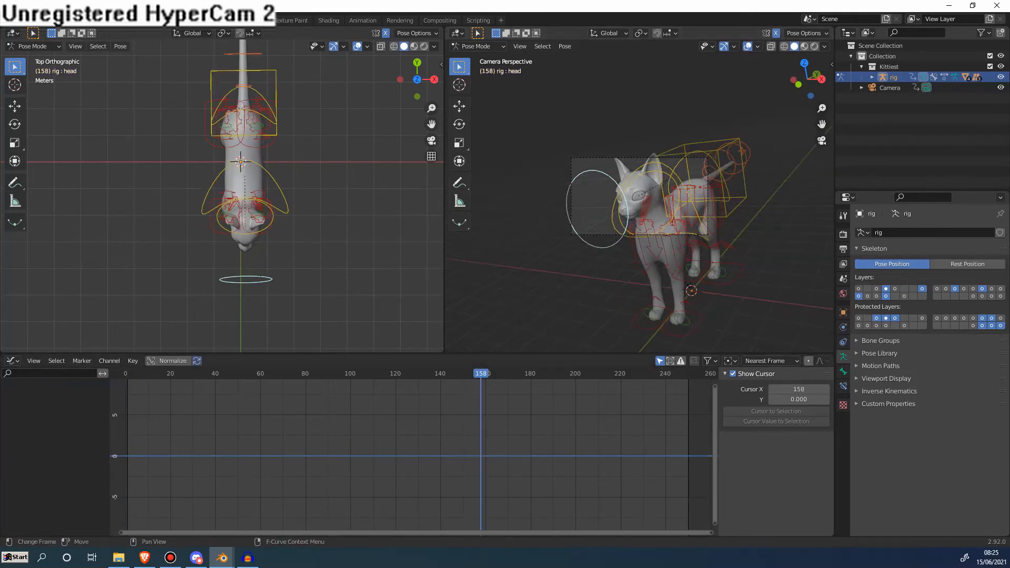
- Return to frame 0 and insert a Location & Rotation keyframe on the head control bone
key("Down")
key("i")
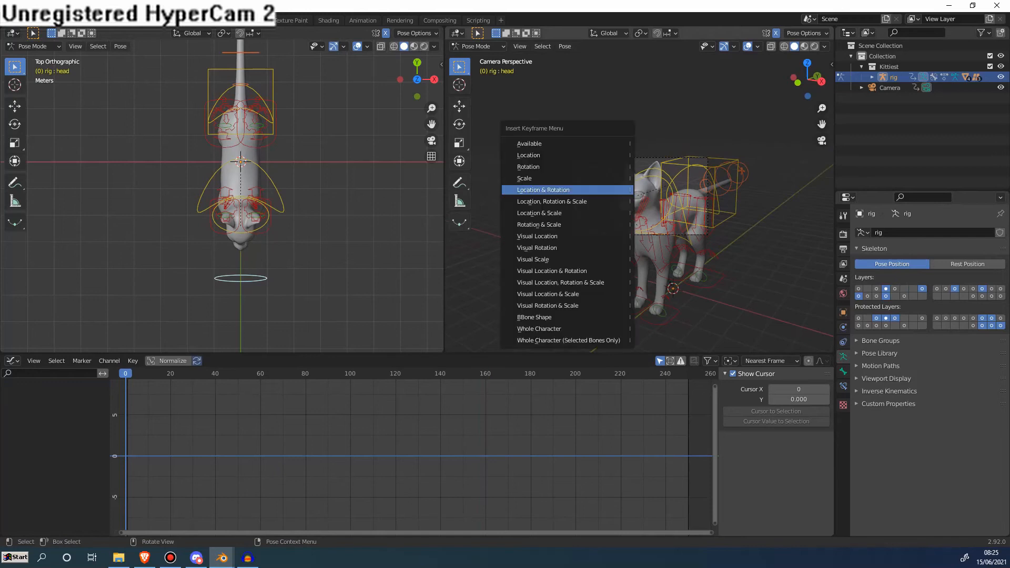
key("Return")
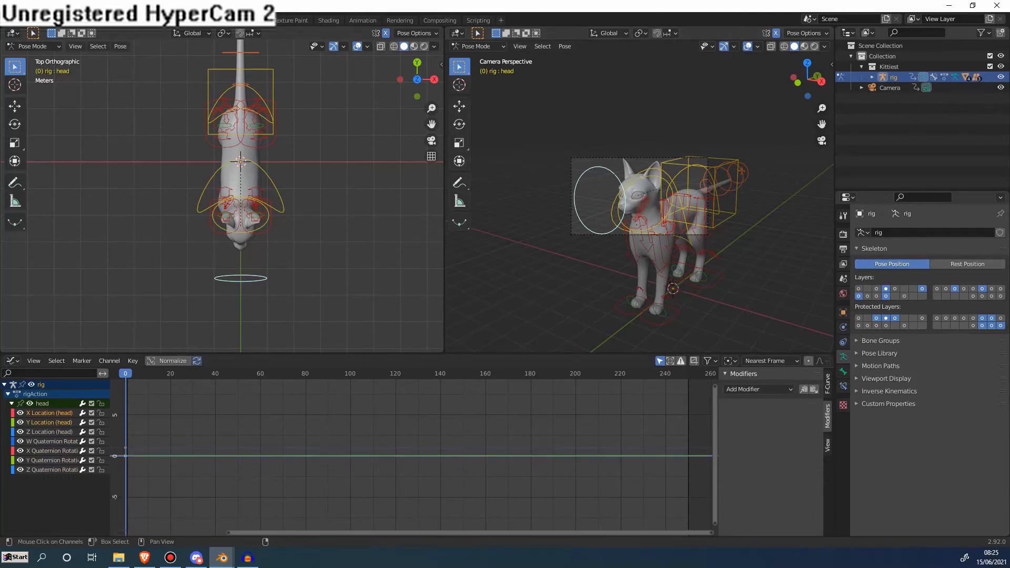
- Paste the Noise modifier onto the head's Y and Z Location curves, with phases of -196 and -163.5
left_click(814, 389)
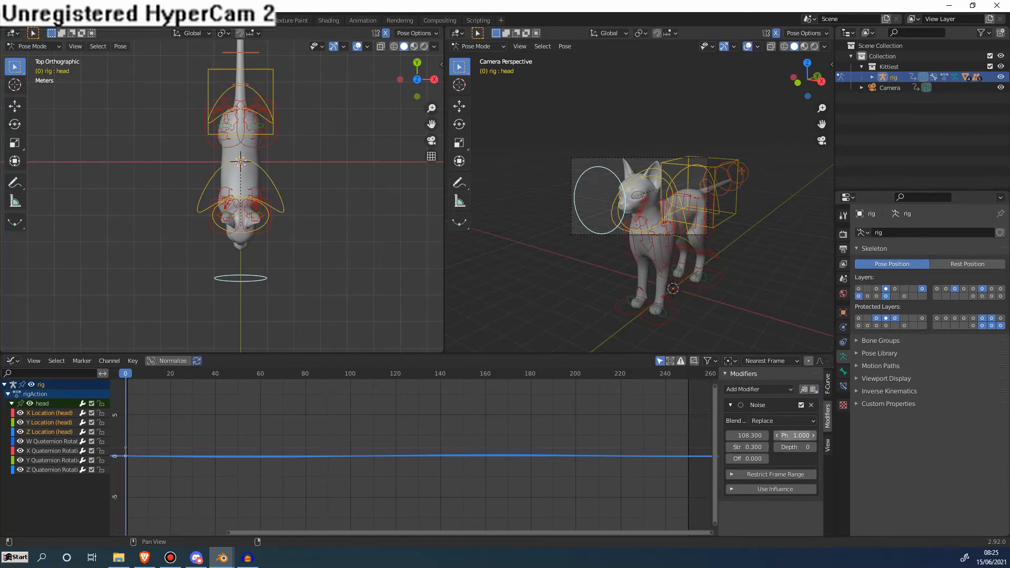
left_click_drag(795, 435, 731, 436)
left_click(49, 422)
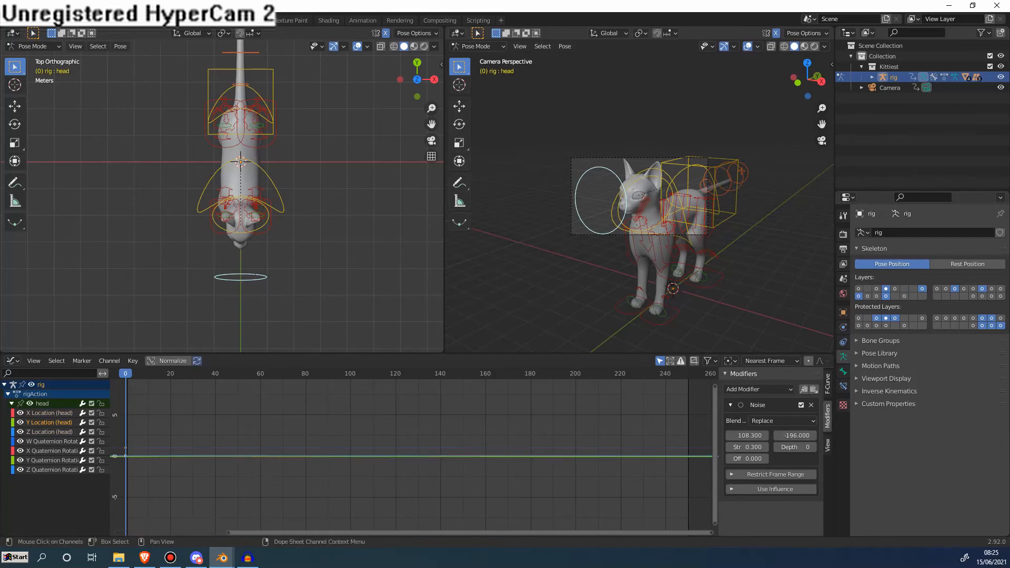
left_click(49, 431)
left_click_drag(794, 436, 716, 436)
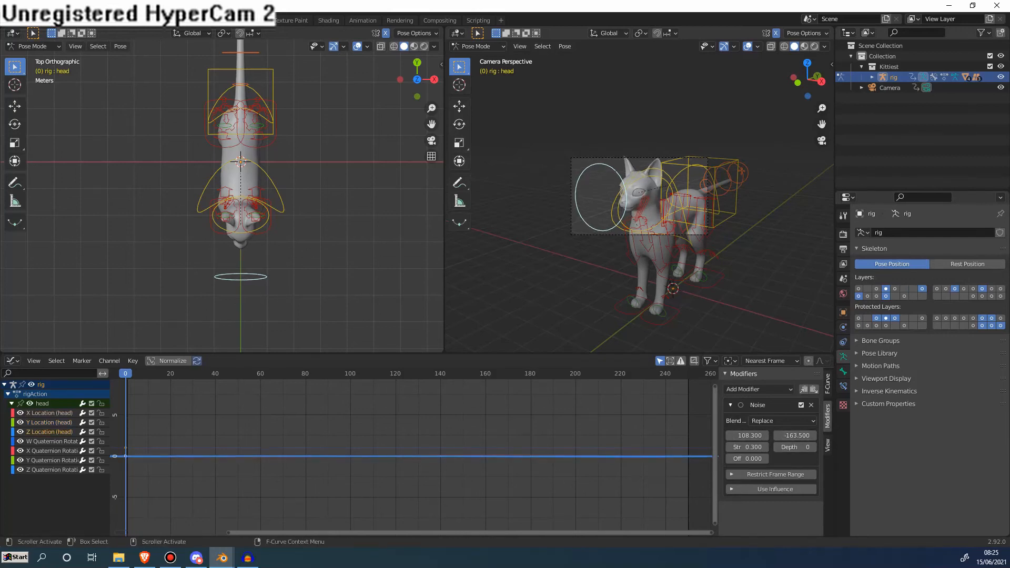
- Play the animation to check the head's location noise, stop at frame 50, and look closer at the cat
left_click(48, 413)
key("space")
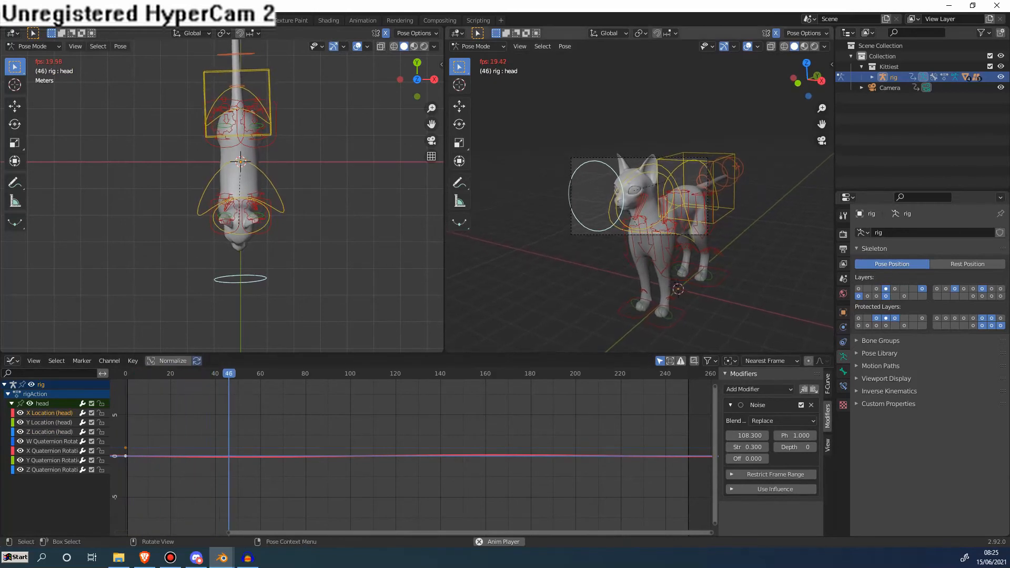
key("space")
left_click(687, 220)
scroll(686, 220, "up", 2)
scroll(686, 220, "down", 1)
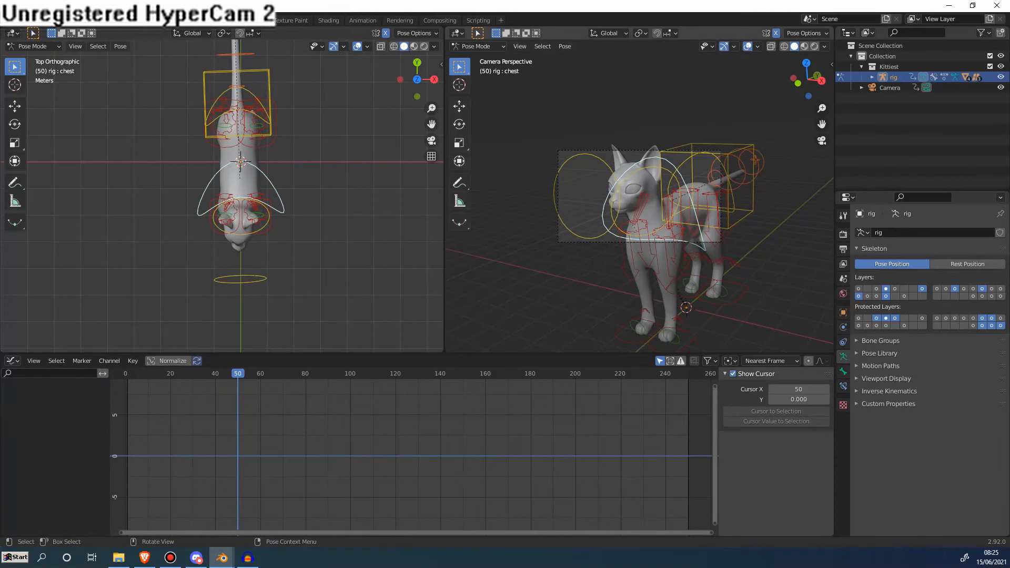
- Paste the Noise modifier onto the head's X Quaternion Rotation curve and set its strength to 0.15
left_click(590, 238)
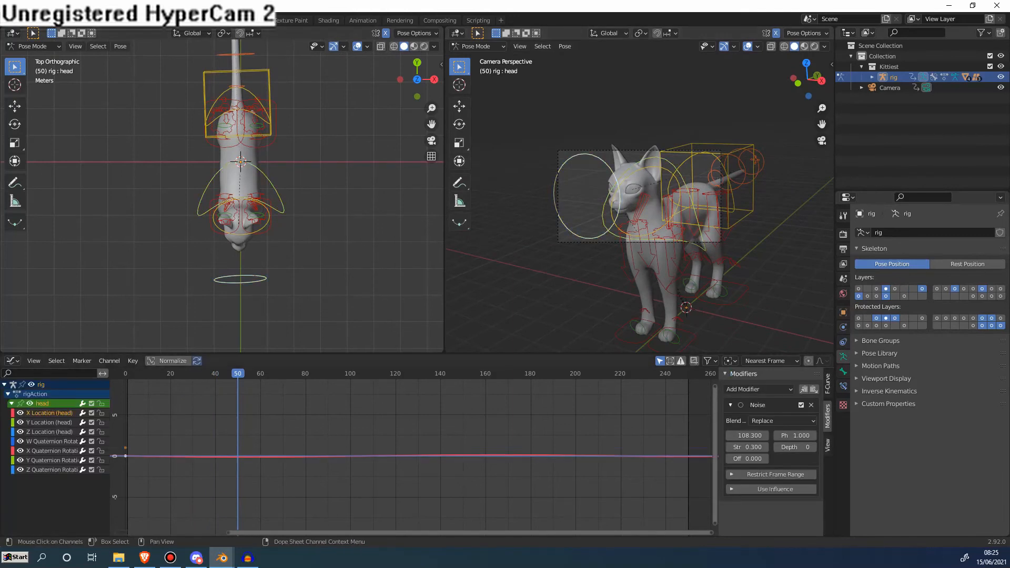
left_click(51, 441)
left_click(51, 451)
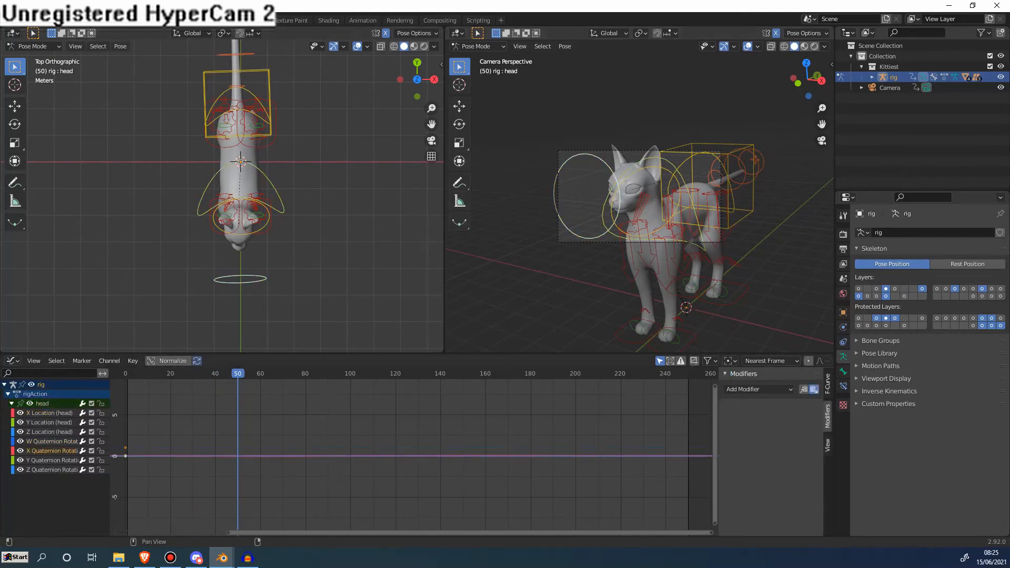
key("ctrl+shift+v")
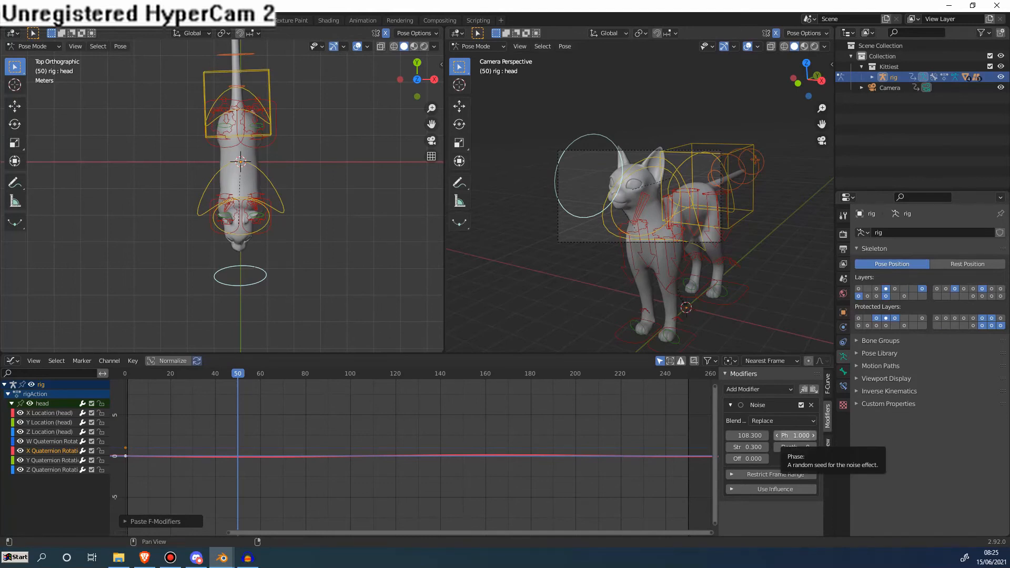
scroll(639, 195, "down", 1)
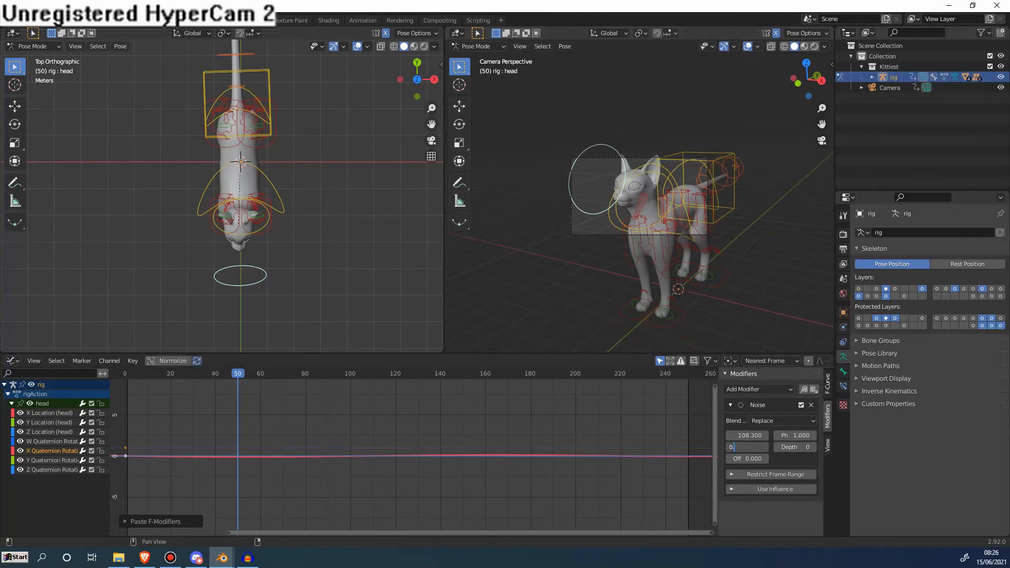
key("Return")
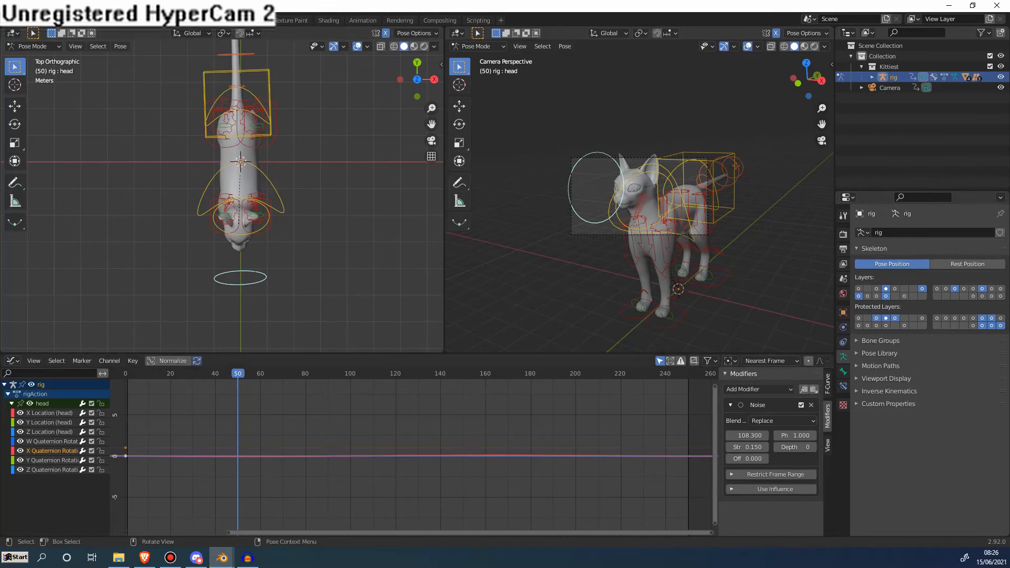
- Paste the Noise modifier onto the head's Y and Z Quaternion Rotation curves
left_click(51, 460)
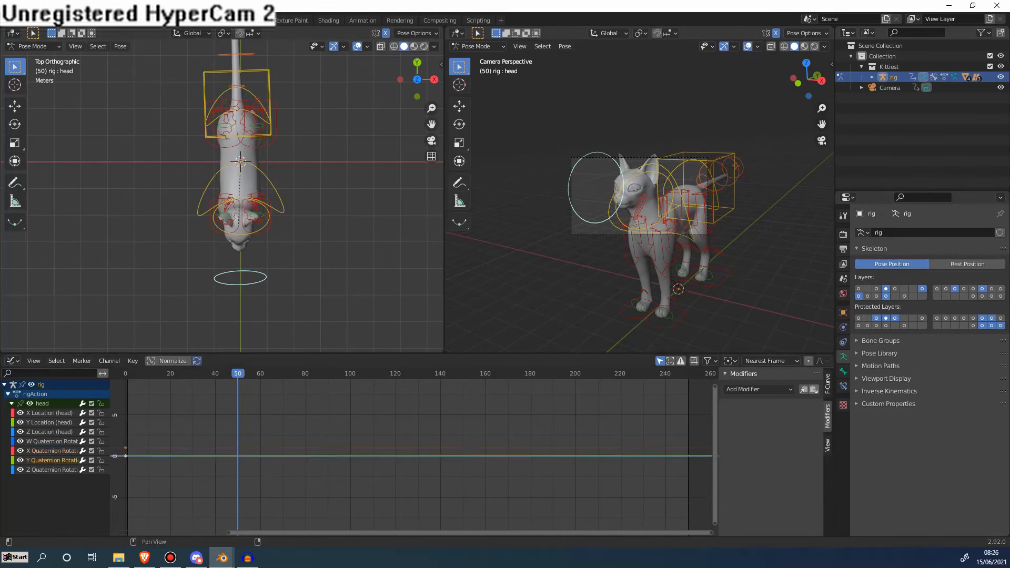
left_click(813, 389)
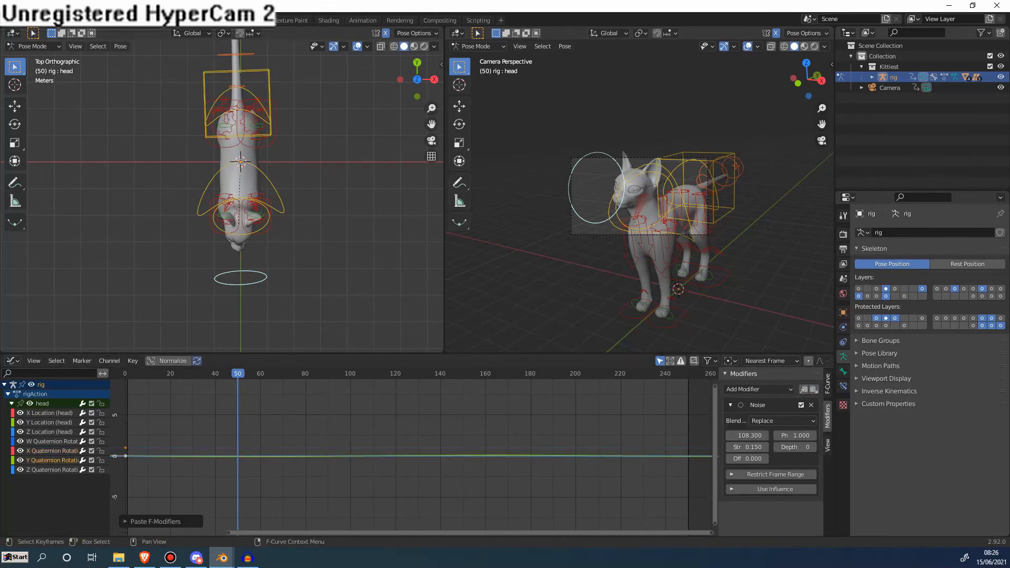
left_click(51, 460)
left_click(52, 469, "shift")
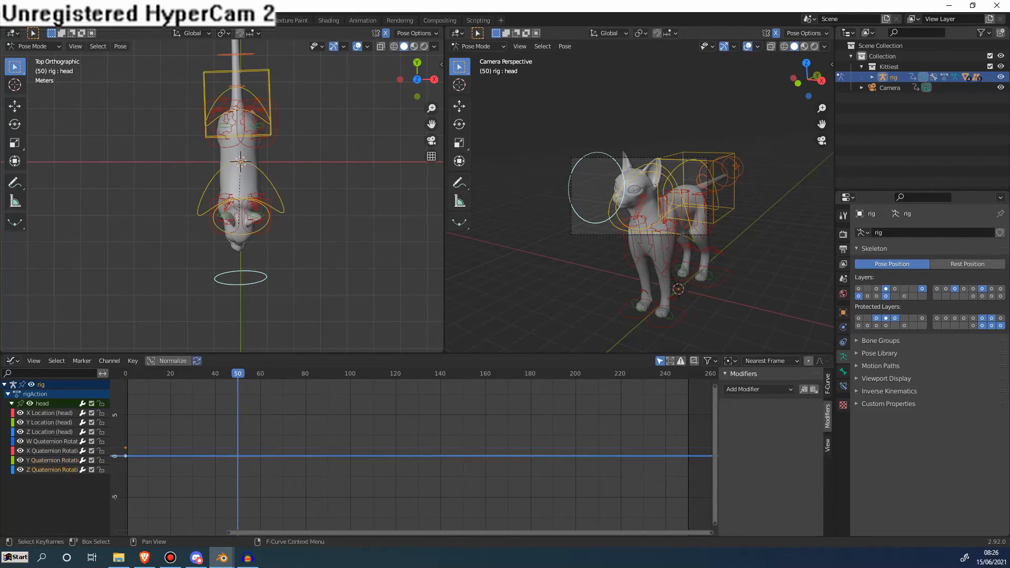
left_click(813, 388)
- At frame 142, set the Noise phase of the head's Z Quaternion Rotation curve to -249.7 and its strength to 0.07
left_click_drag(237, 373, 444, 373)
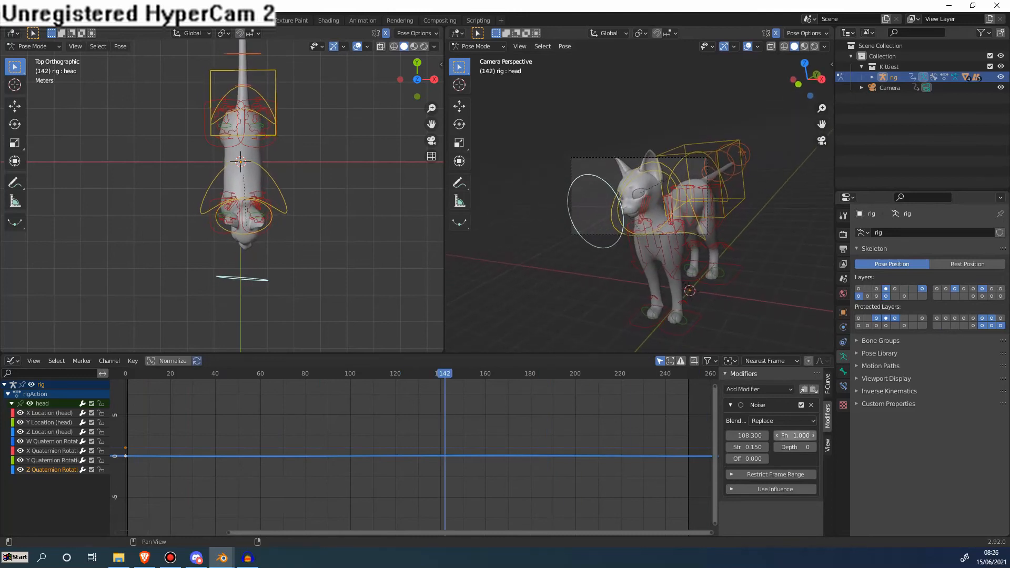
left_click_drag(795, 435, 757, 435)
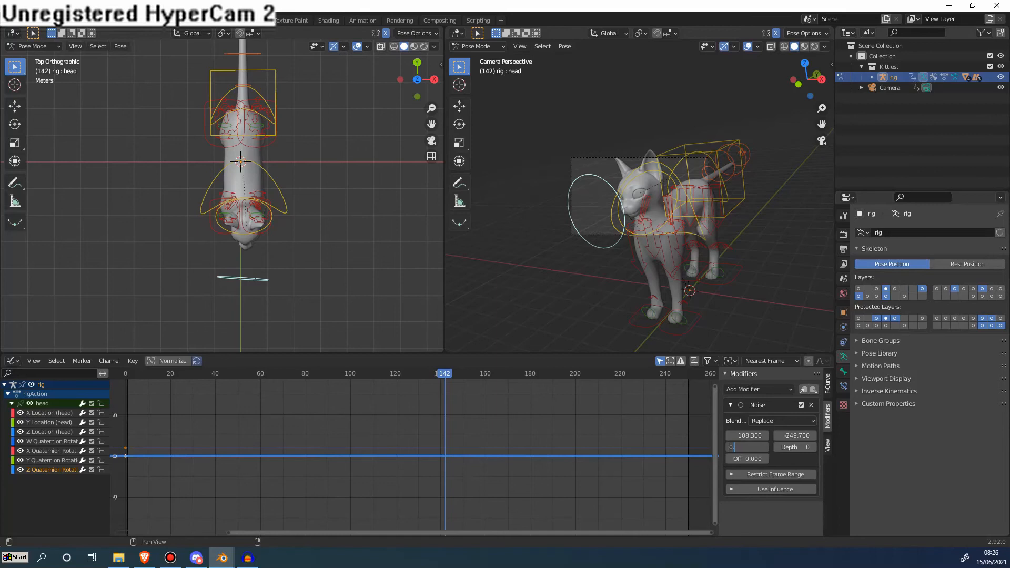
type("0.05")
key("Return")
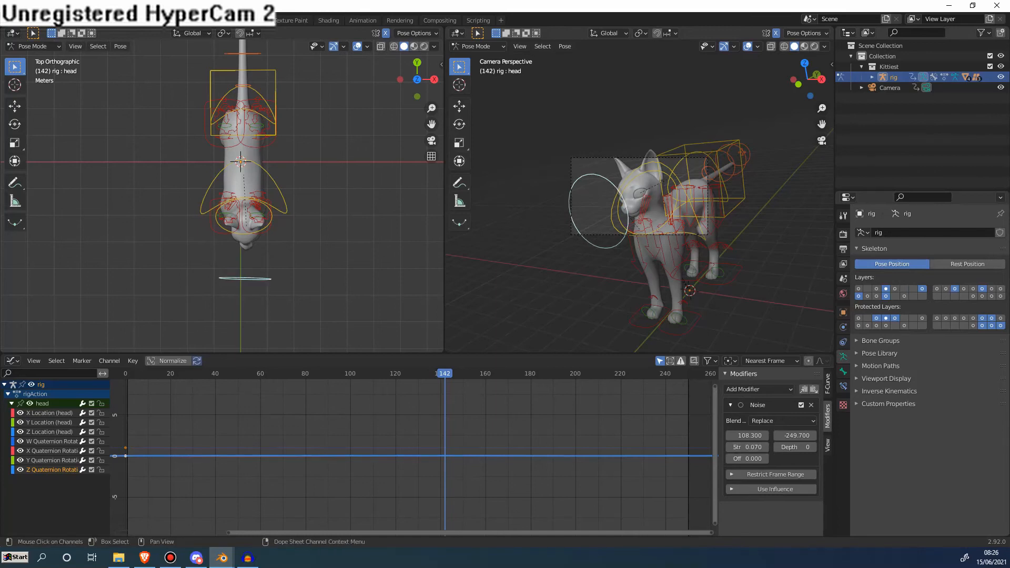
- Set Noise strength 0.07 and phase -122.2 on the head's Y Quaternion Rotation curve, and strength 0.075 on its X Quaternion Rotation curve
left_click(52, 460)
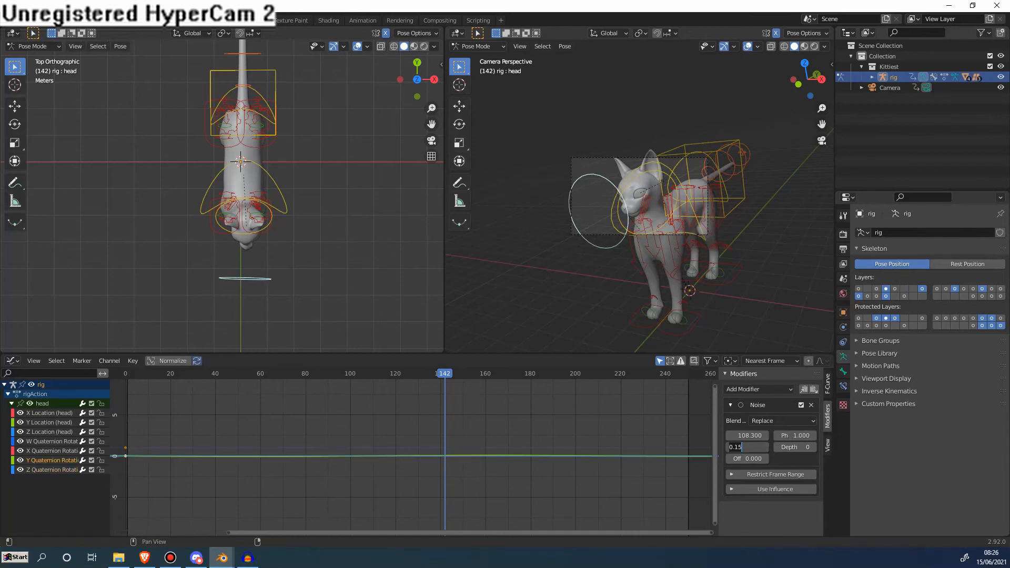
type("0.07")
key("Return")
left_click_drag(795, 436, 739, 435)
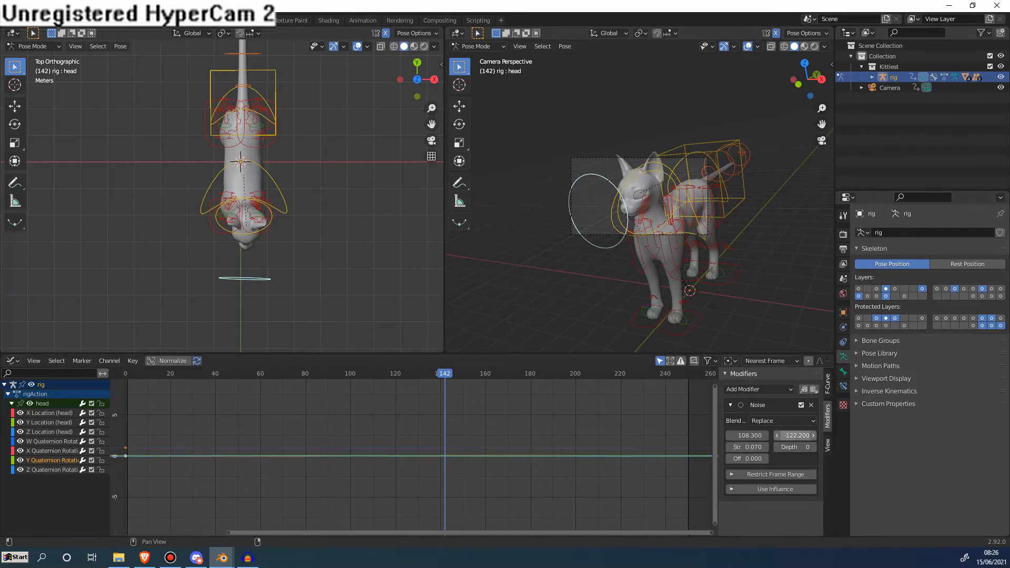
left_click(51, 451)
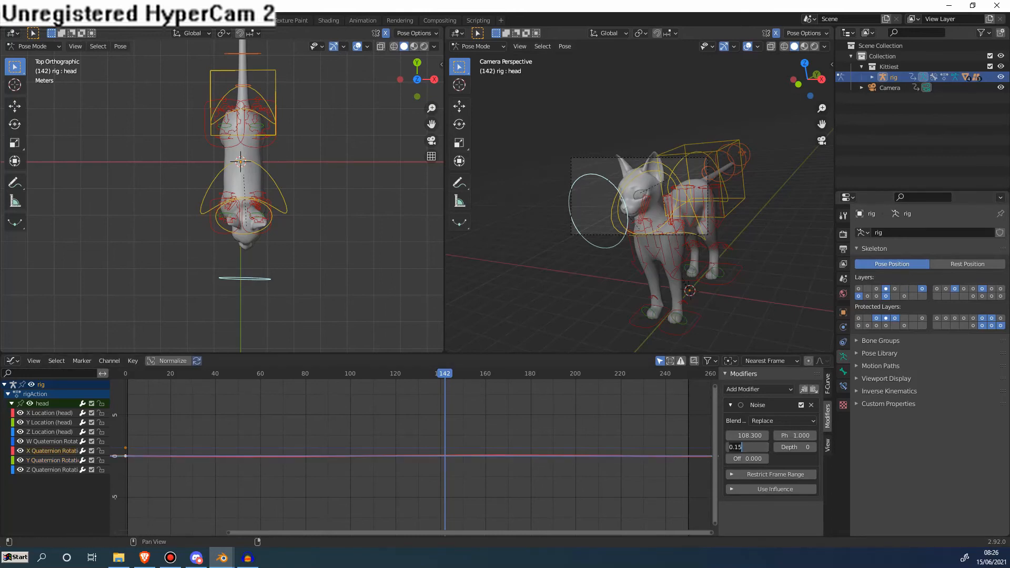
key("Return")
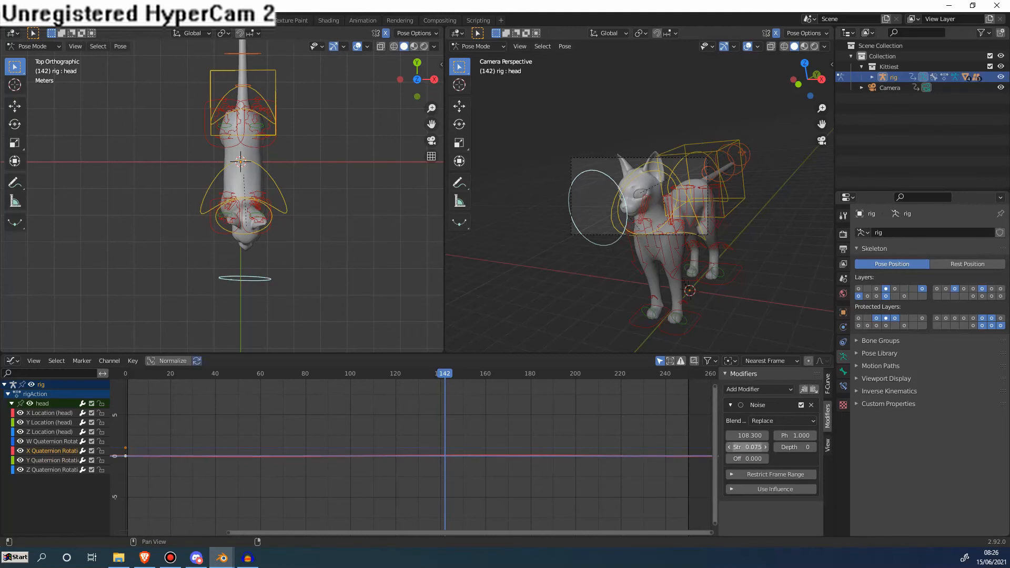
- Set the Noise phase of the head's X Quaternion Rotation curve to 61.6 and play the animation with all bones deselected
left_click_drag(795, 435, 822, 436)
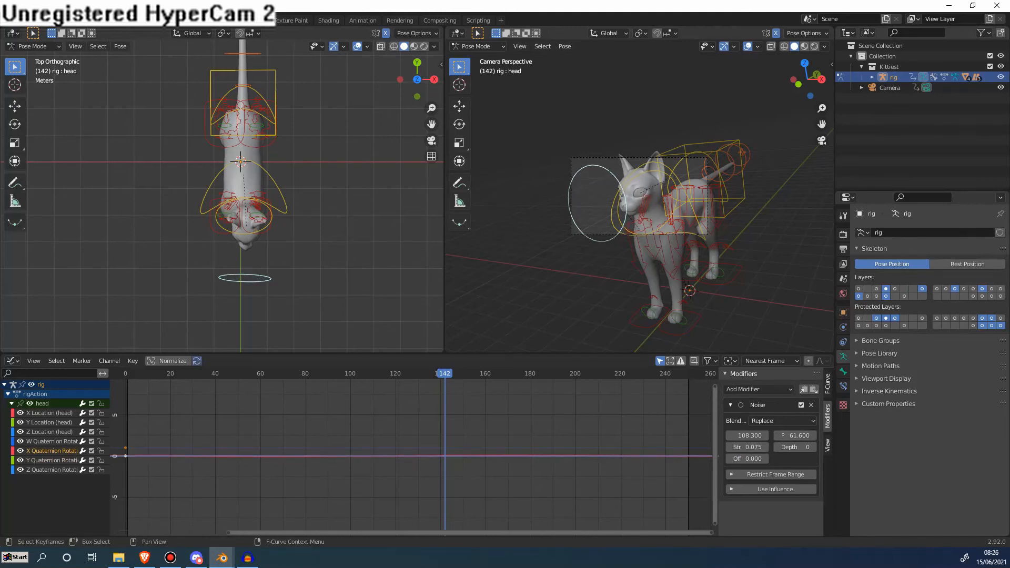
key("space")
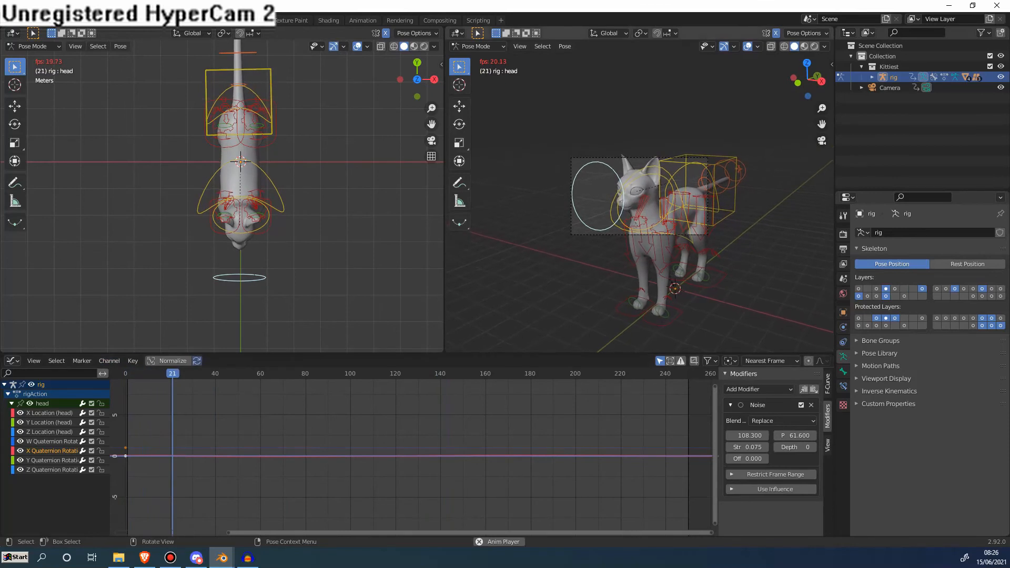
key("alt+a")
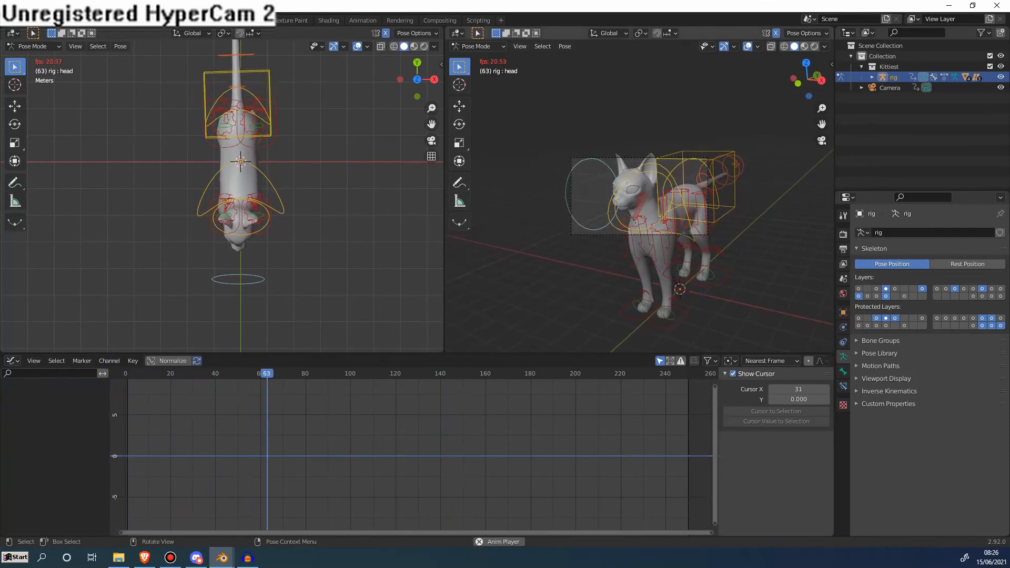
key("space")
- Review the cat's head motion through the camera by playing the animation and scrubbing back to frame 0
scroll(640, 197, "up", 2)
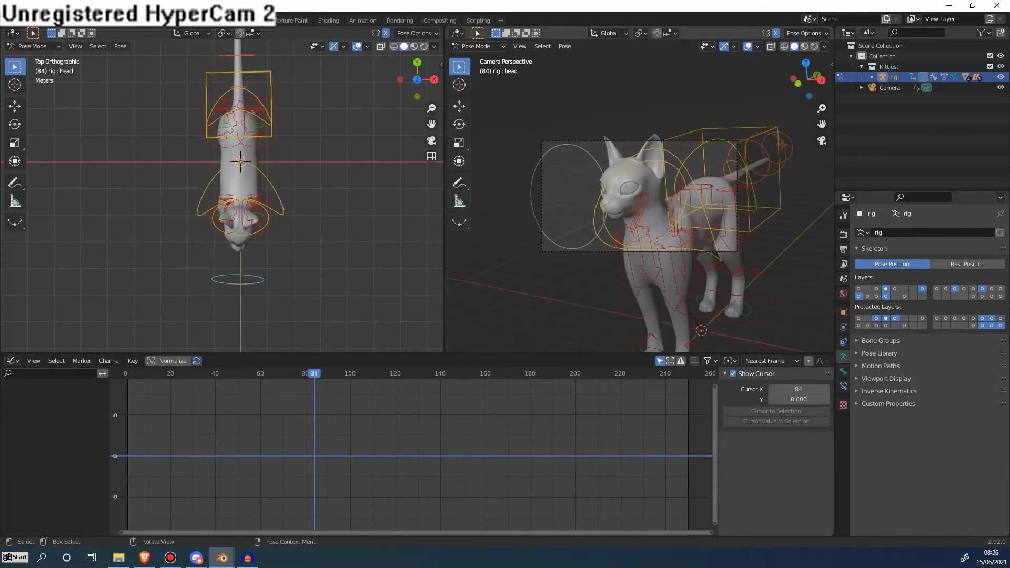
scroll(639, 197, "down", 2)
scroll(640, 197, "up", 1)
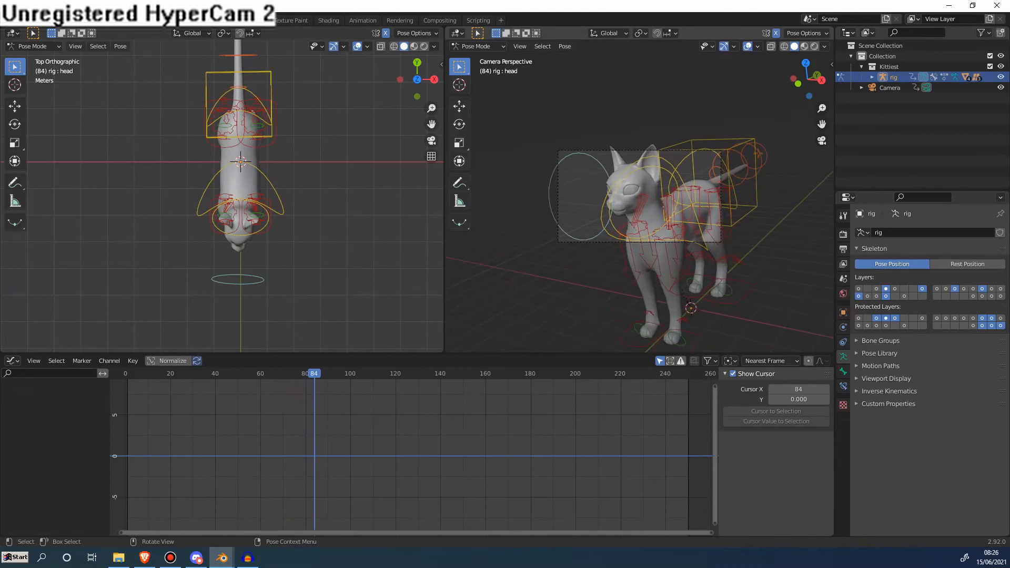
key("space")
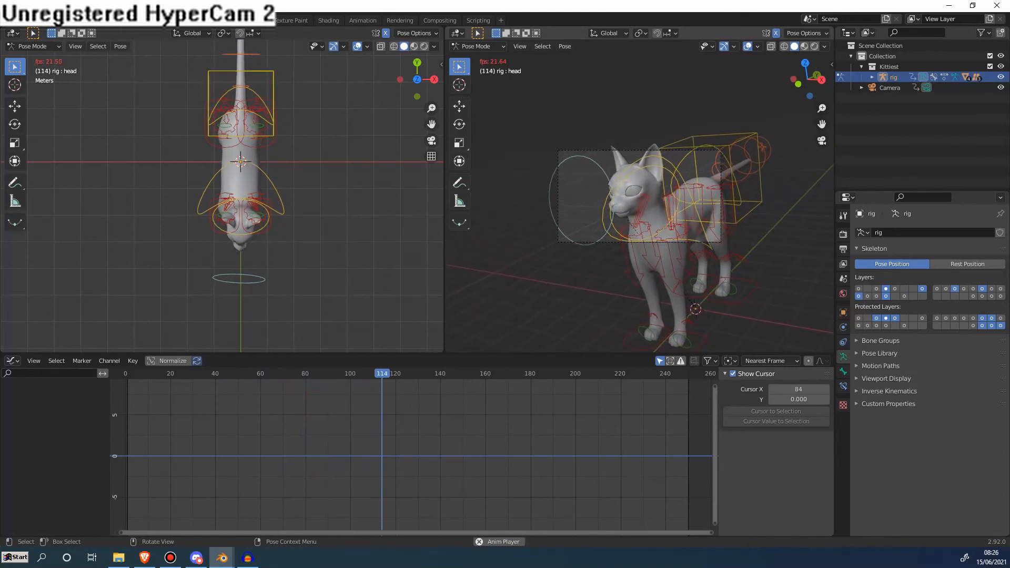
key("space")
left_click_drag(418, 373, 370, 374)
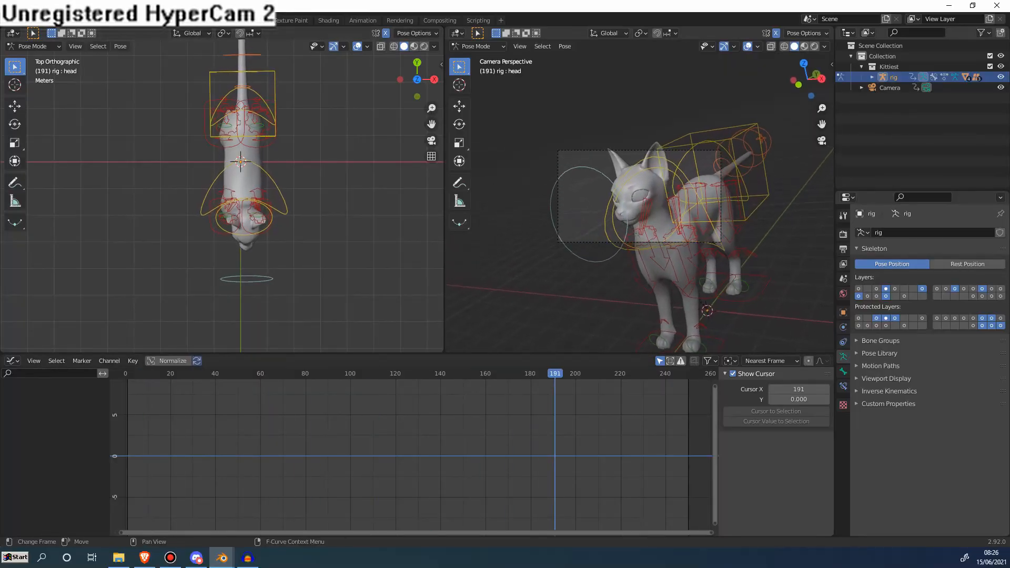
left_click_drag(387, 373, 125, 374)
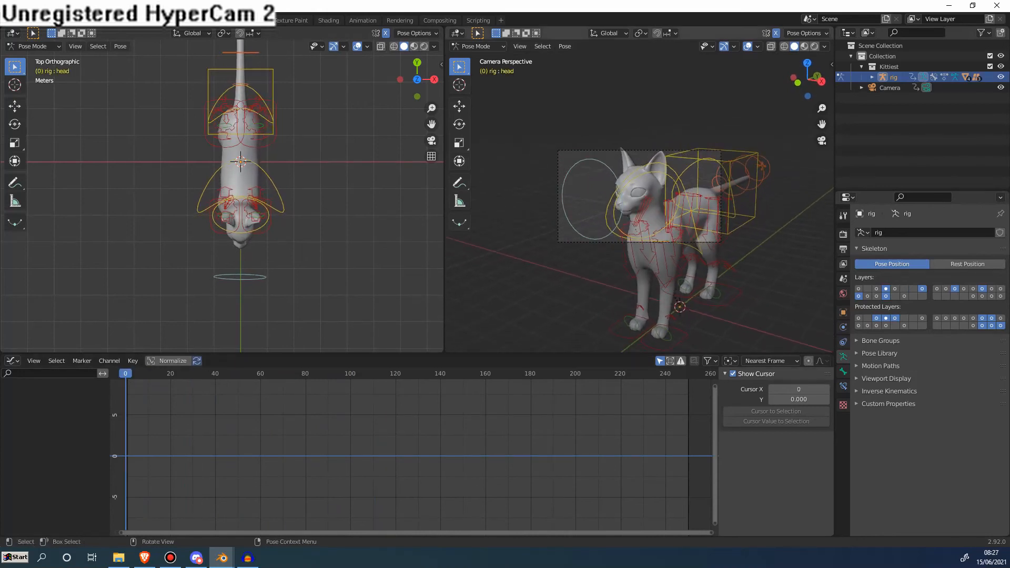
- Select the head control and insert a keyframe for it at frame 108
left_click(578, 231)
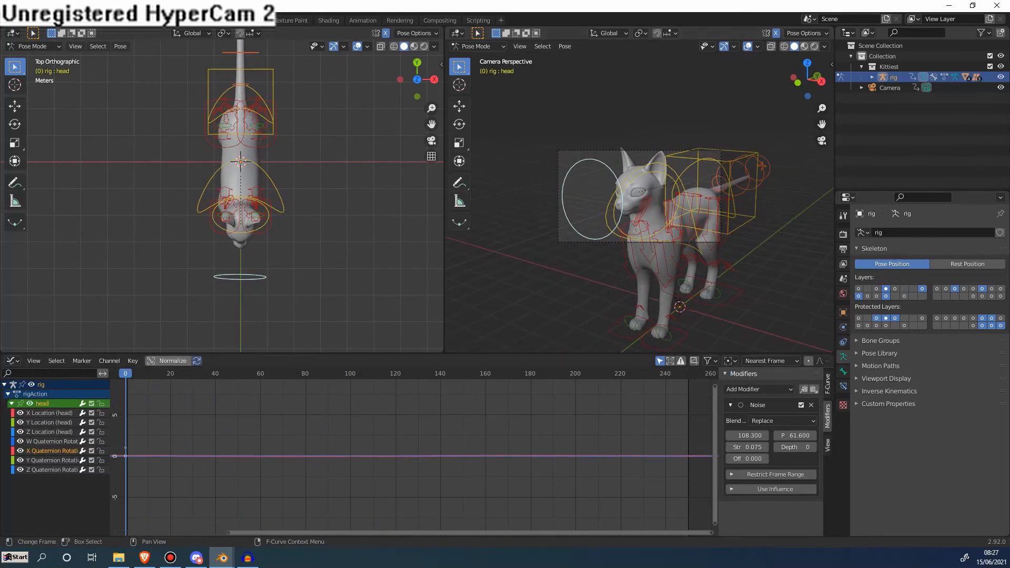
mouse_move(125, 374)
left_mouse_down()
mouse_move(507, 373)
mouse_move(125, 373)
left_mouse_up()
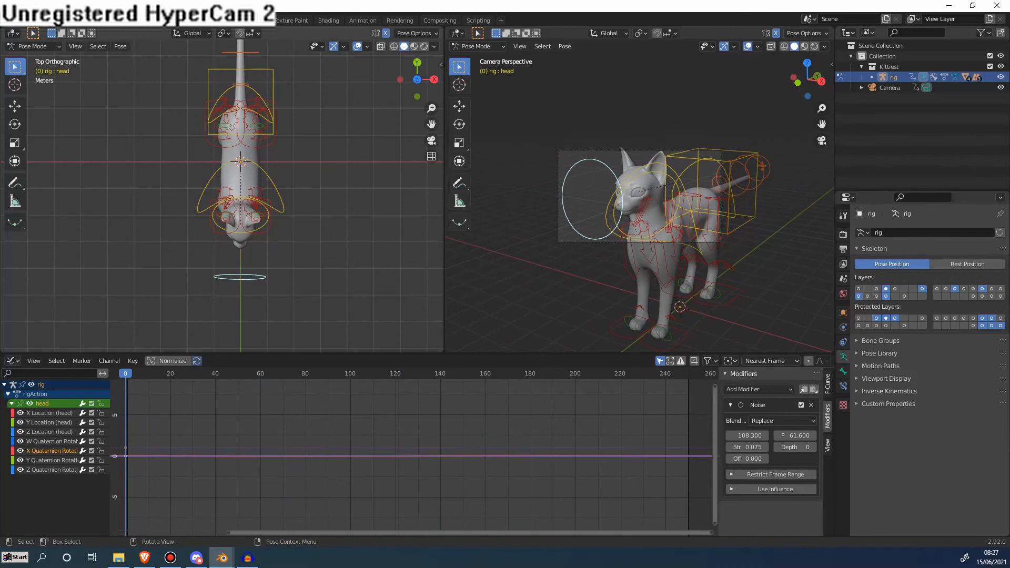
left_click_drag(358, 373, 368, 373)
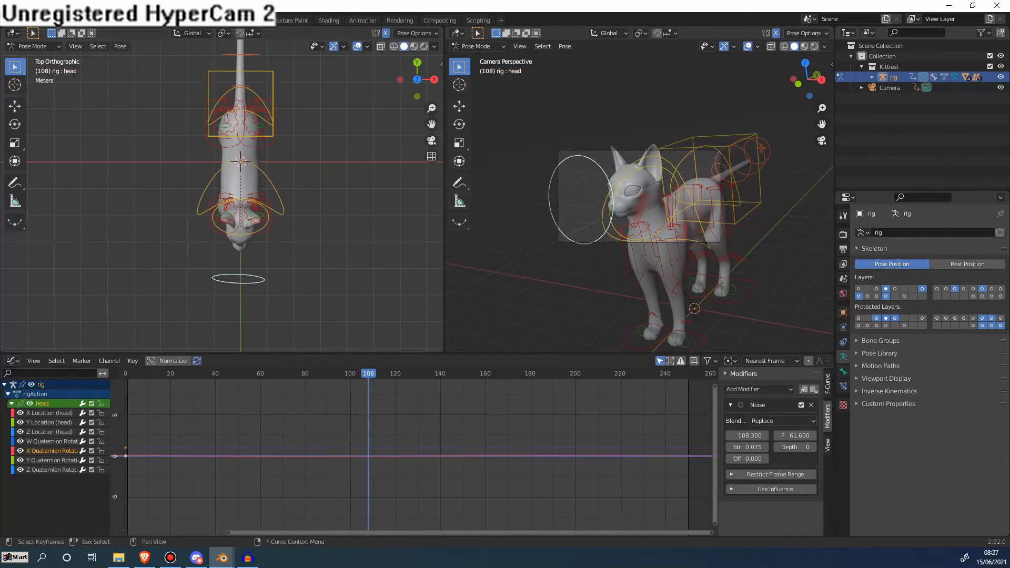
key("i")
left_click(212, 273)
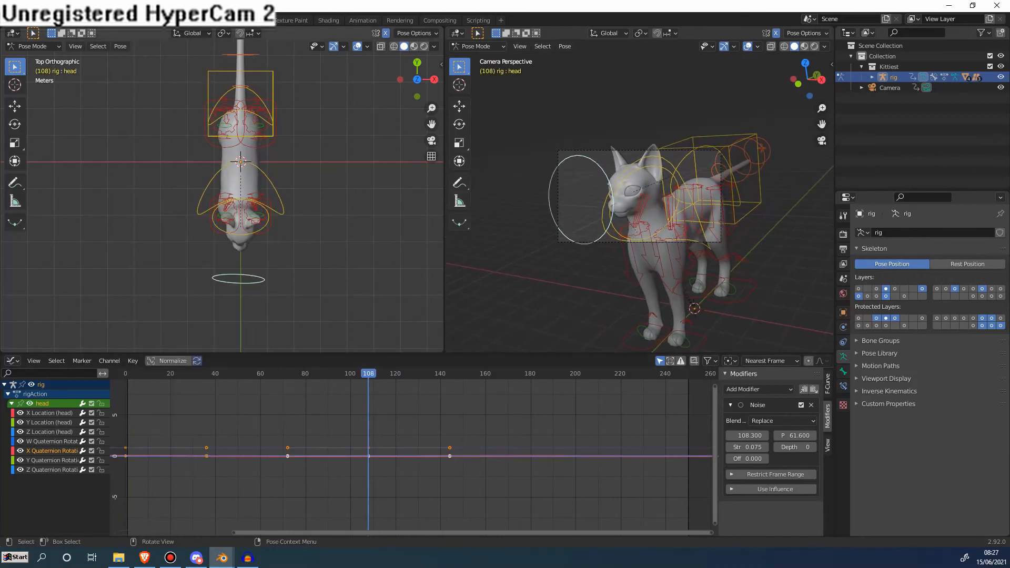
- At frame 162, rotate the head control so the cat's face turns toward the camera
left_click_drag(420, 373, 489, 374)
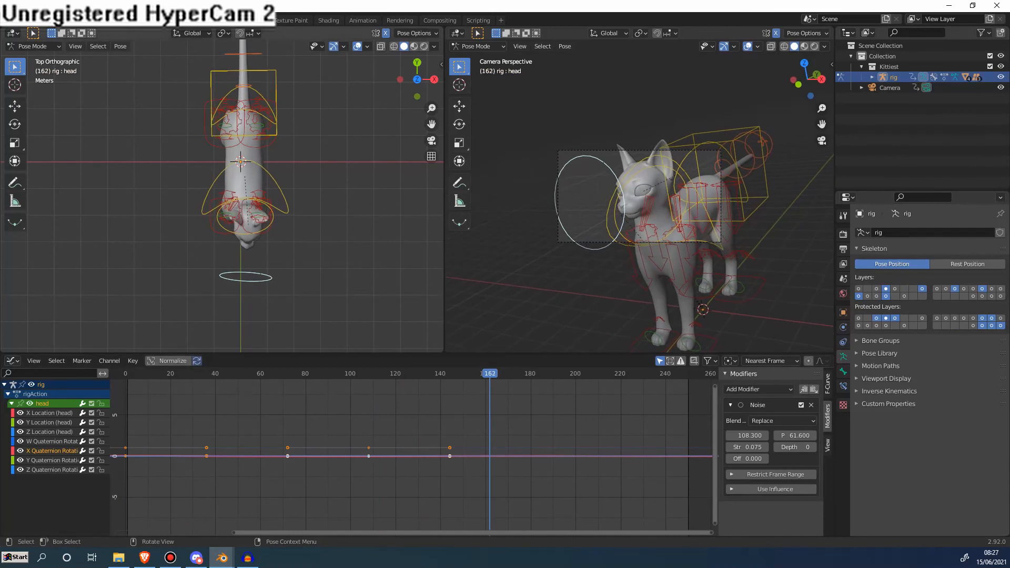
key("r")
left_click(367, 244)
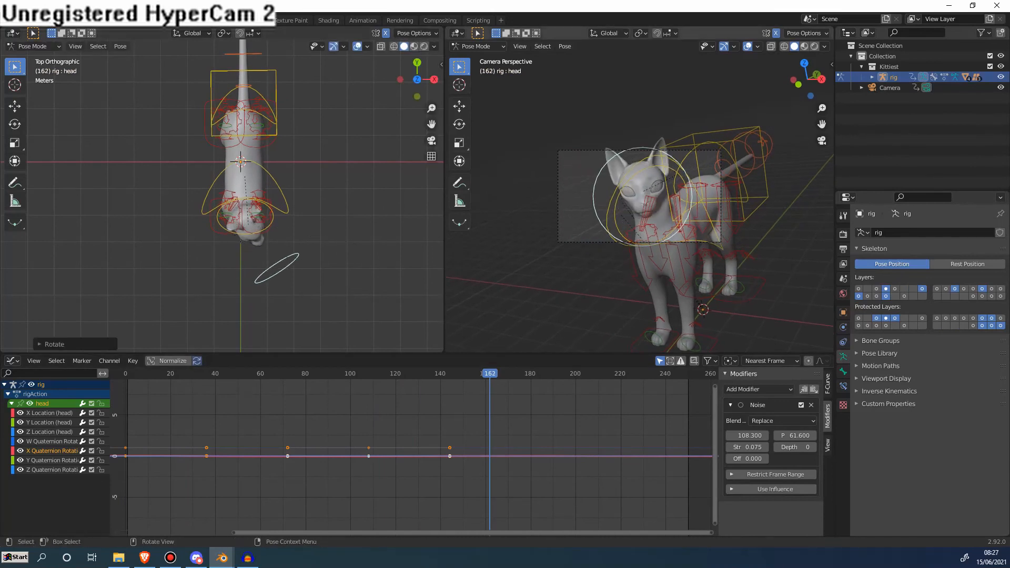
- Move the head control forward and sideways in the turning direction, and keyframe the head pose at frame 162
key("g")
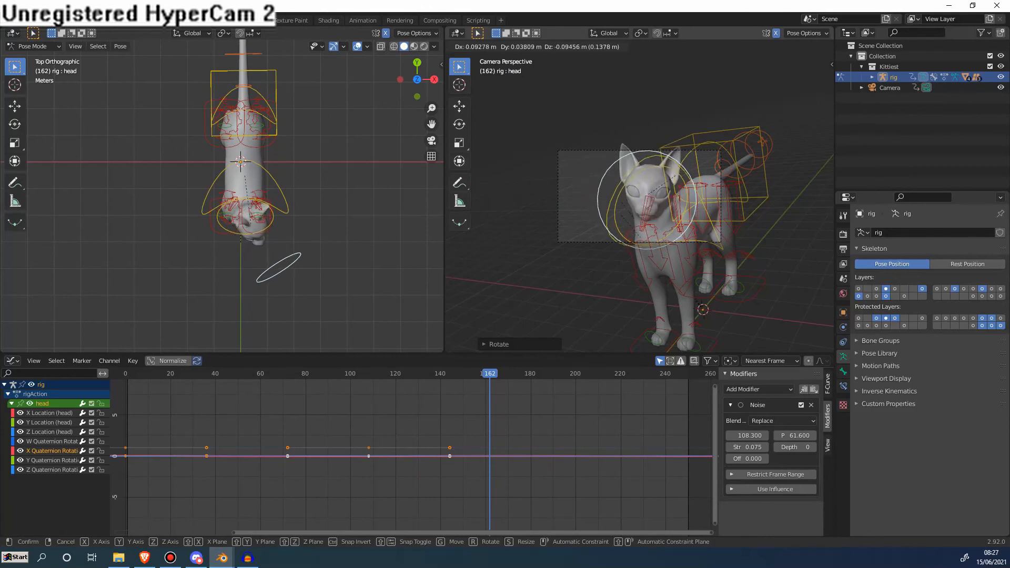
key("Return")
key("g")
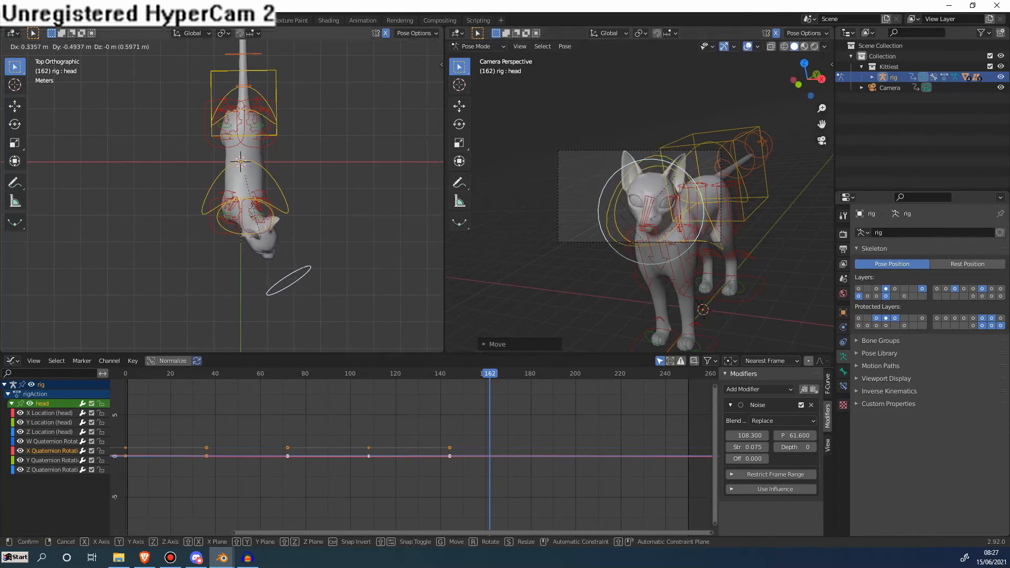
key("Return")
key("g")
key("Return")
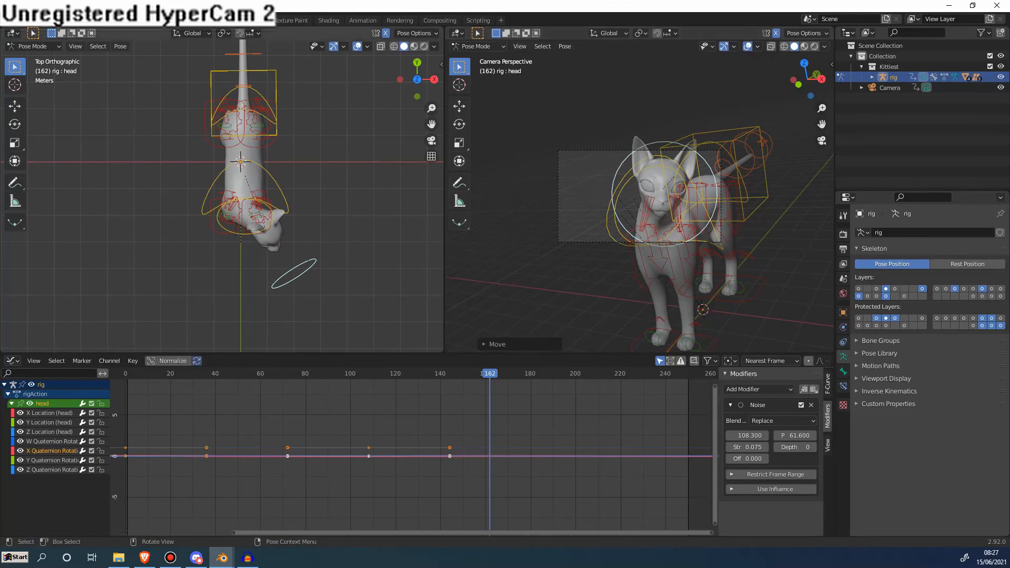
key("i")
left_click(640, 220)
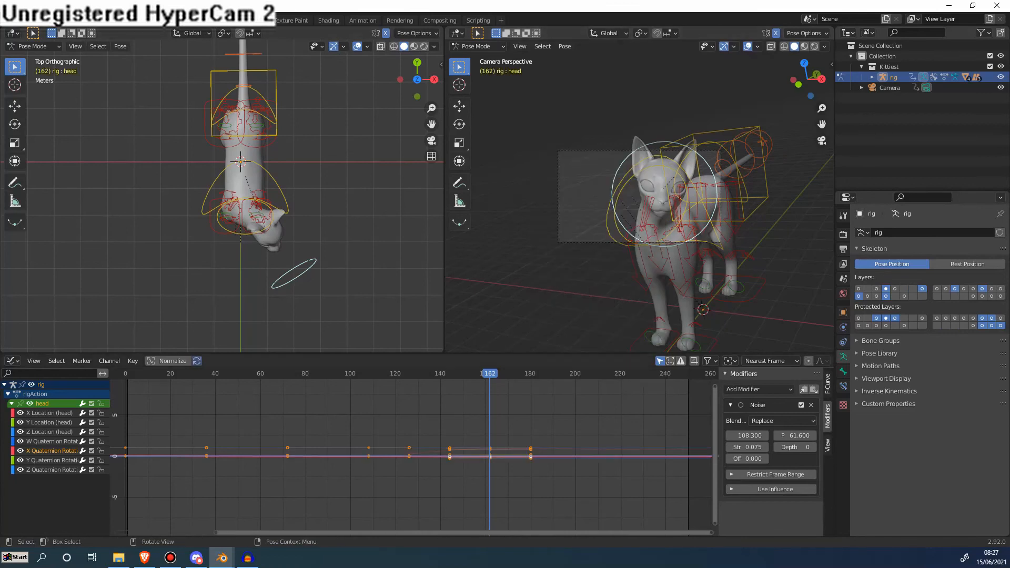
- Play the animation from near the start to check the head turn
left_click_drag(488, 373, 147, 373)
key("space")
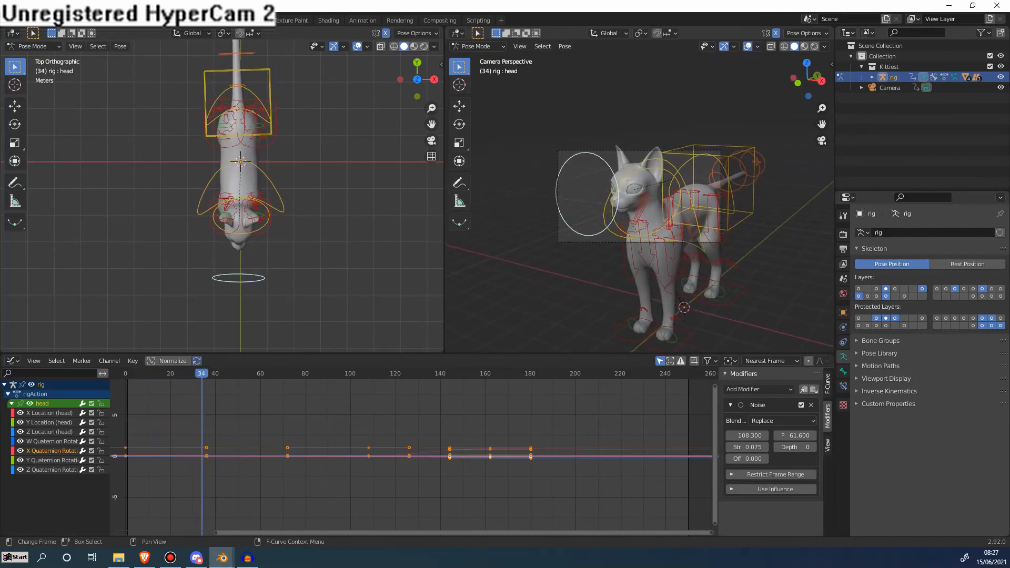
key("space")
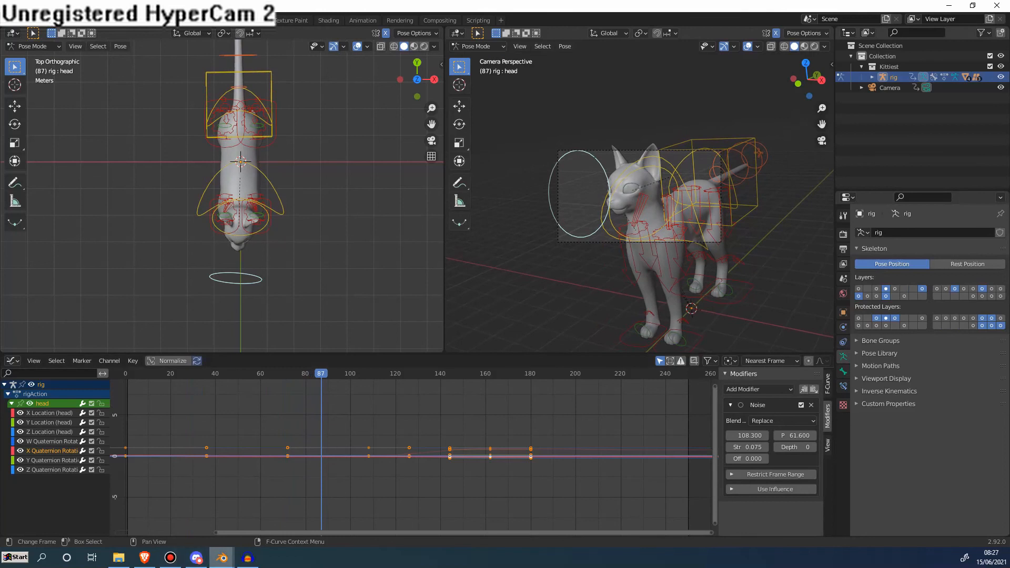
- Switch to the Blender window with Skull Cat.blend and play its animation
mouse_move(221, 557)
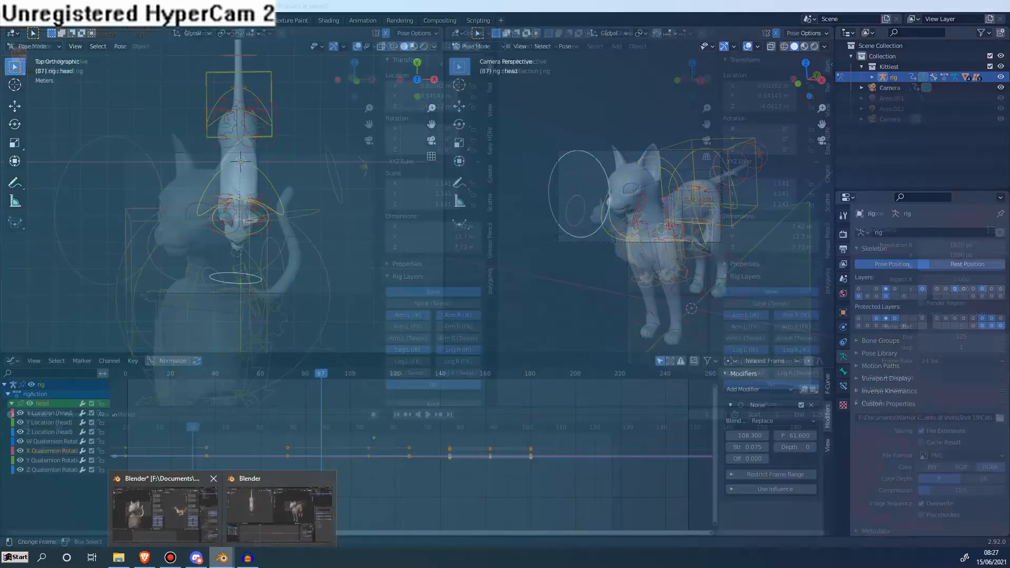
left_click(166, 509)
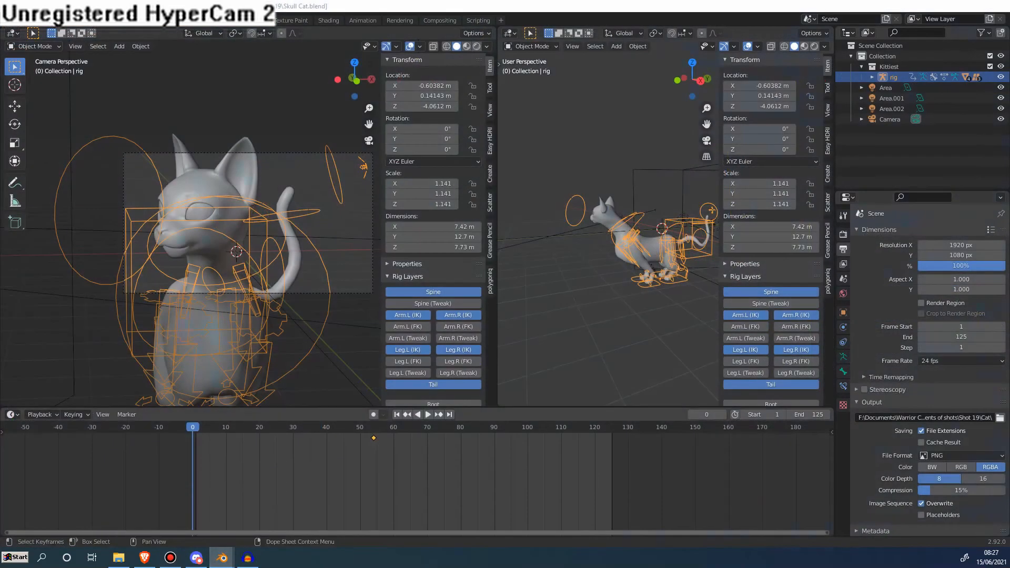
key("space")
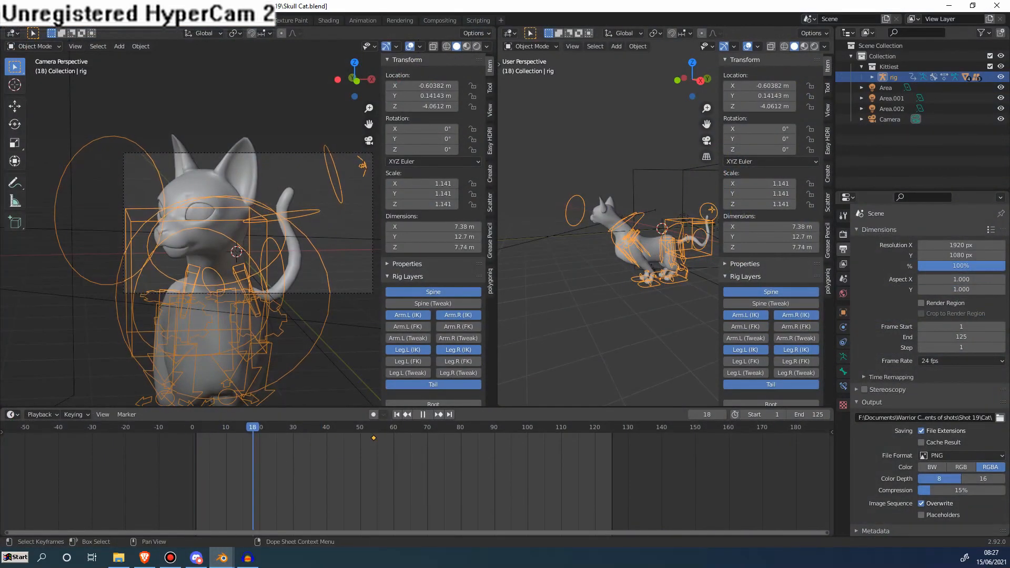